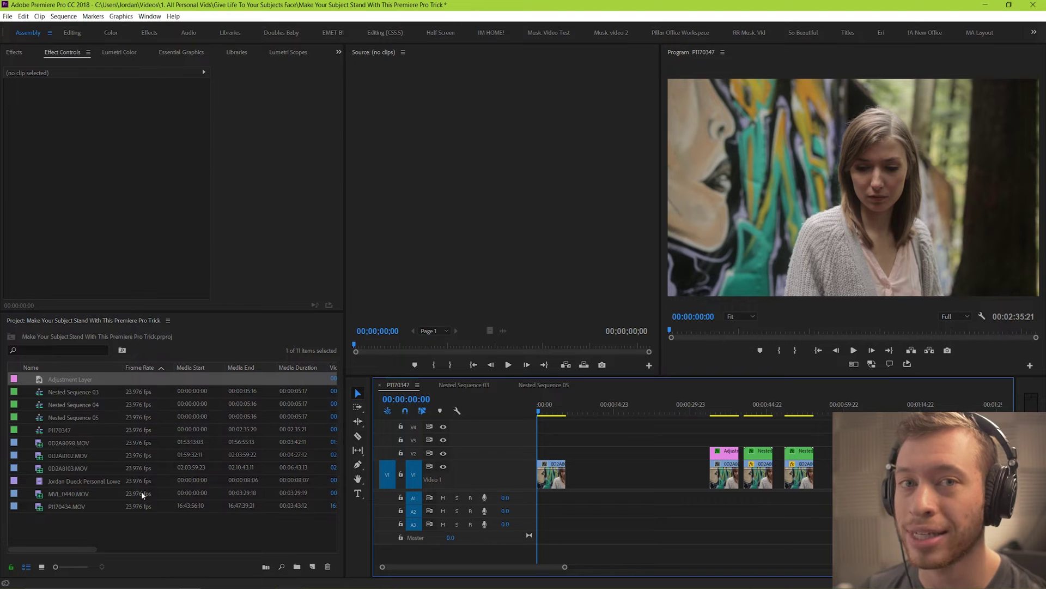
left_click(91, 533)
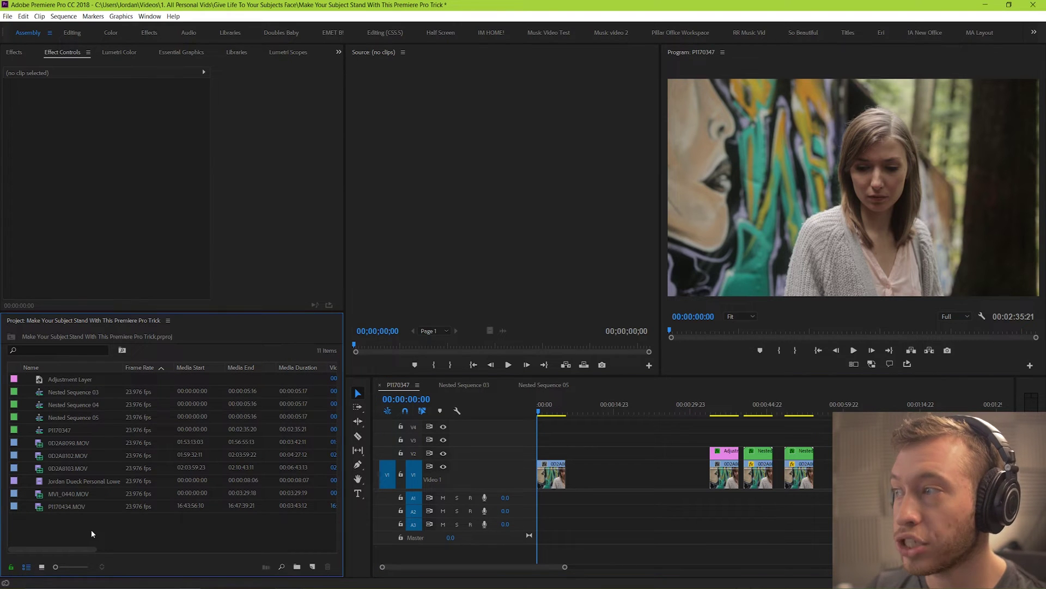
right_click(91, 525)
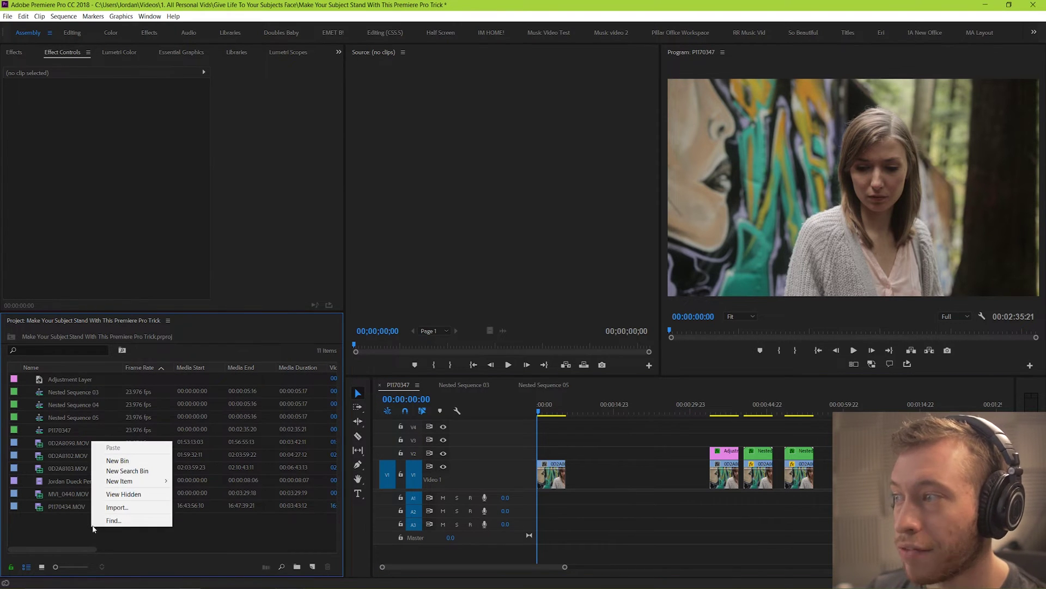
mouse_move(139, 484)
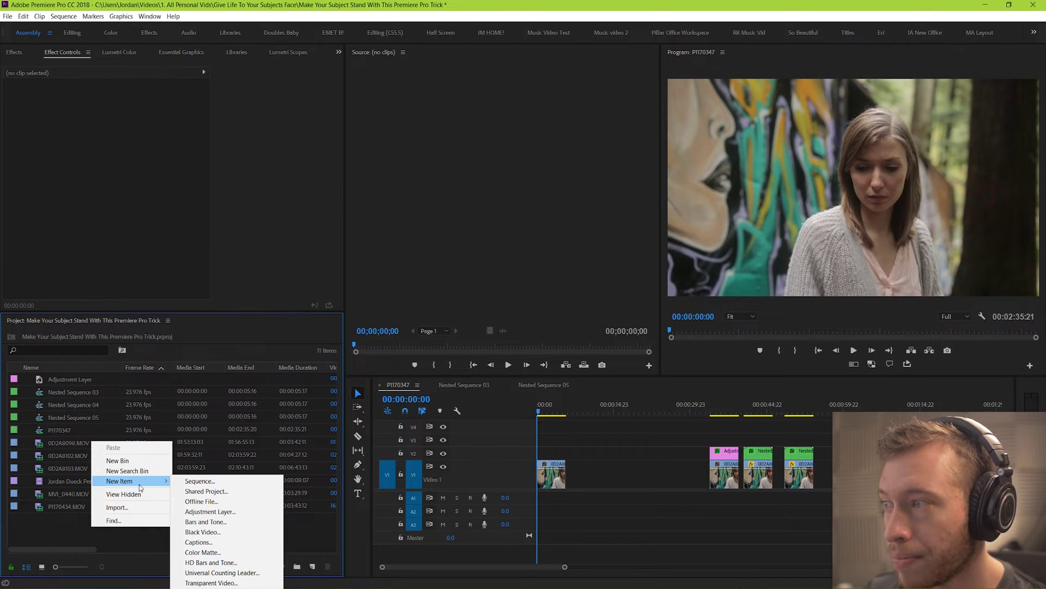
left_click(49, 535)
right_click(89, 530)
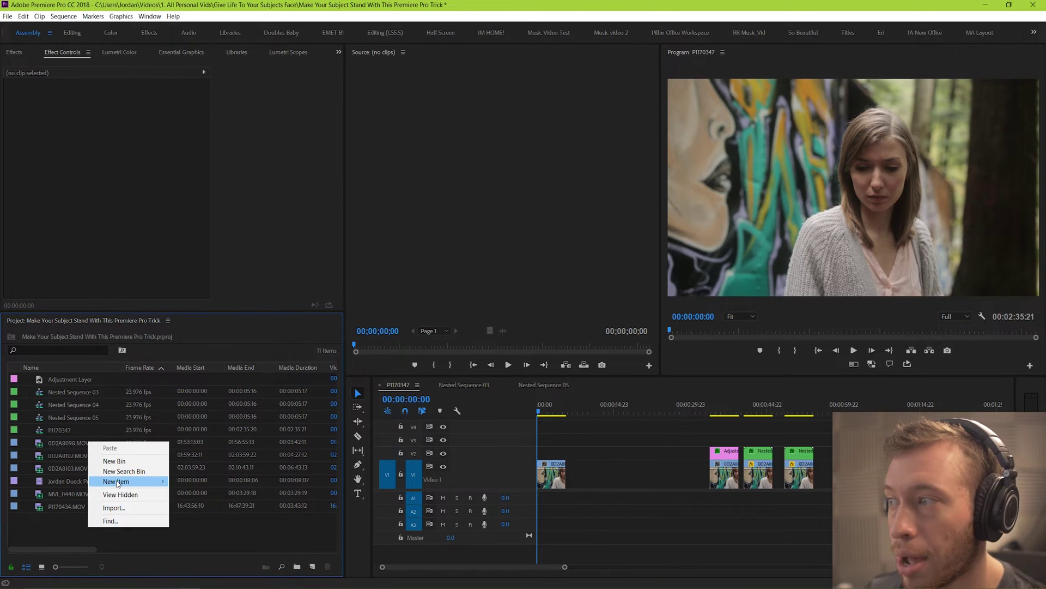
mouse_move(117, 483)
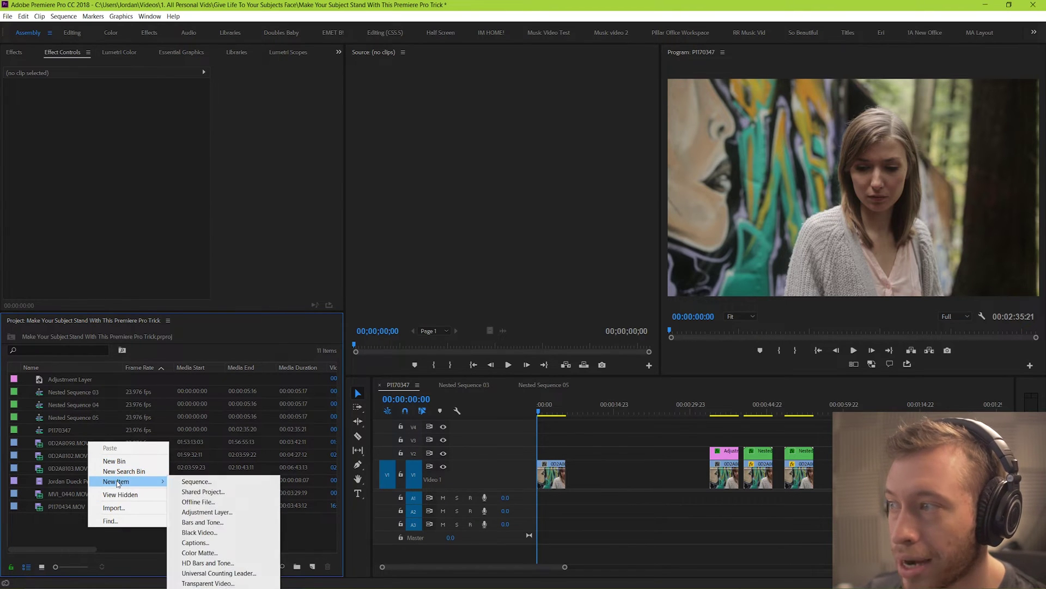
left_click(204, 511)
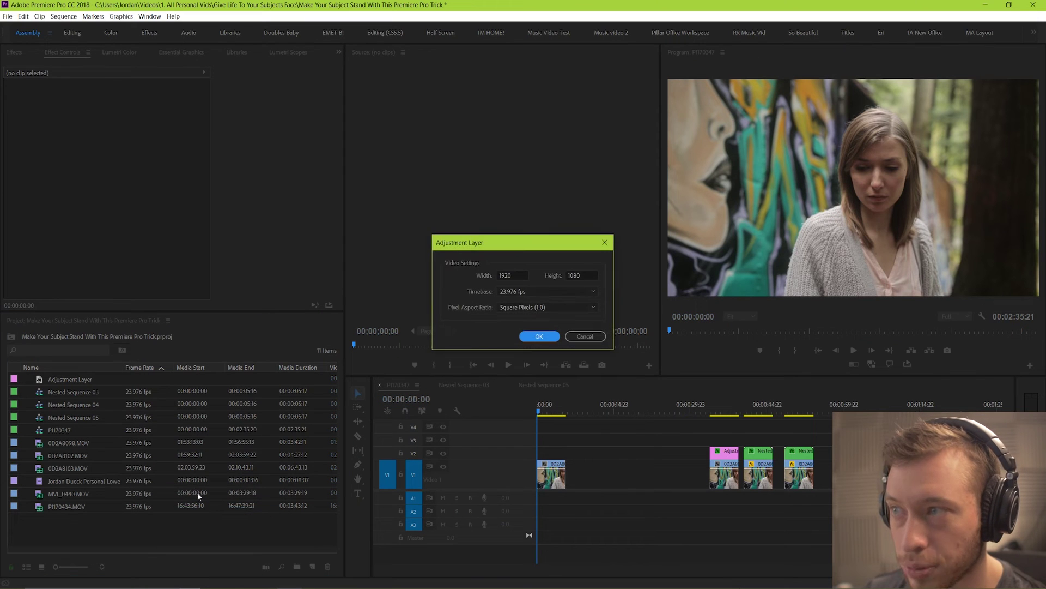
left_click(591, 337)
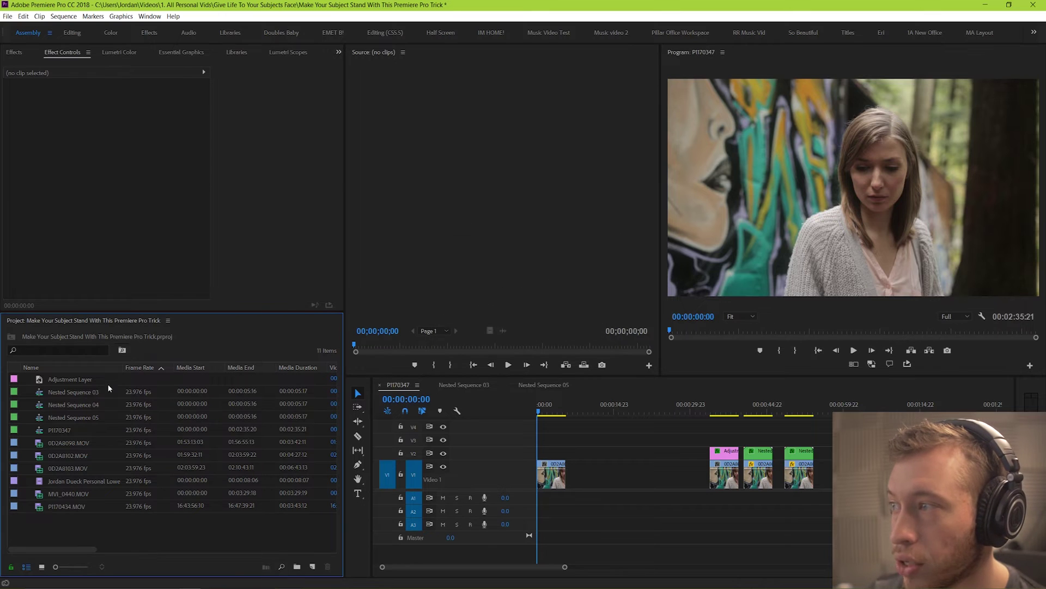
Step: Place the existing Adjustment Layer on track V2 above the first clip and show its effect settings
left_click_drag(57, 378, 515, 454)
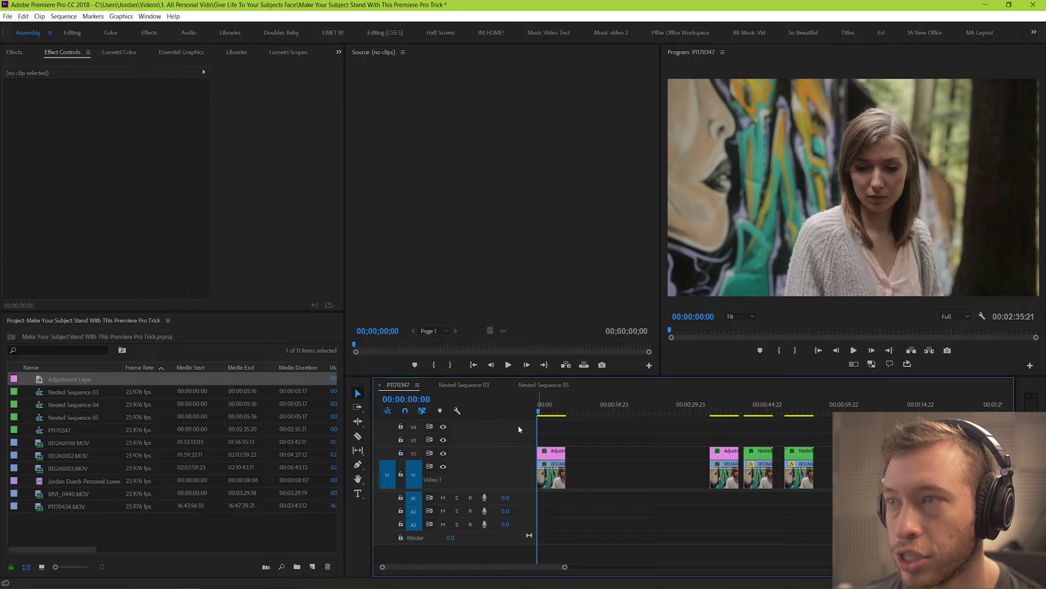
left_click(557, 457)
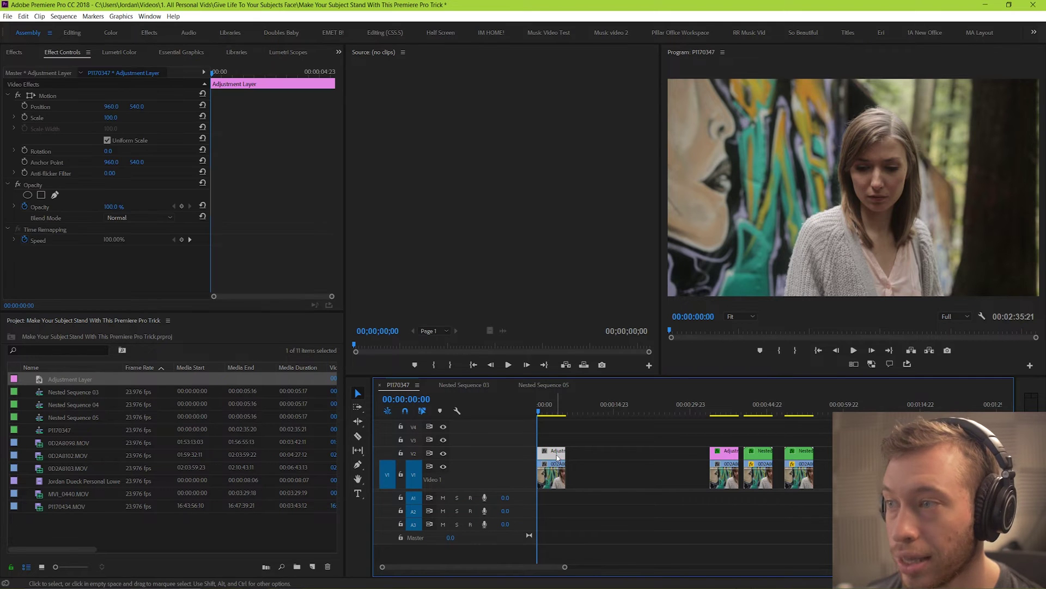
left_click(67, 55)
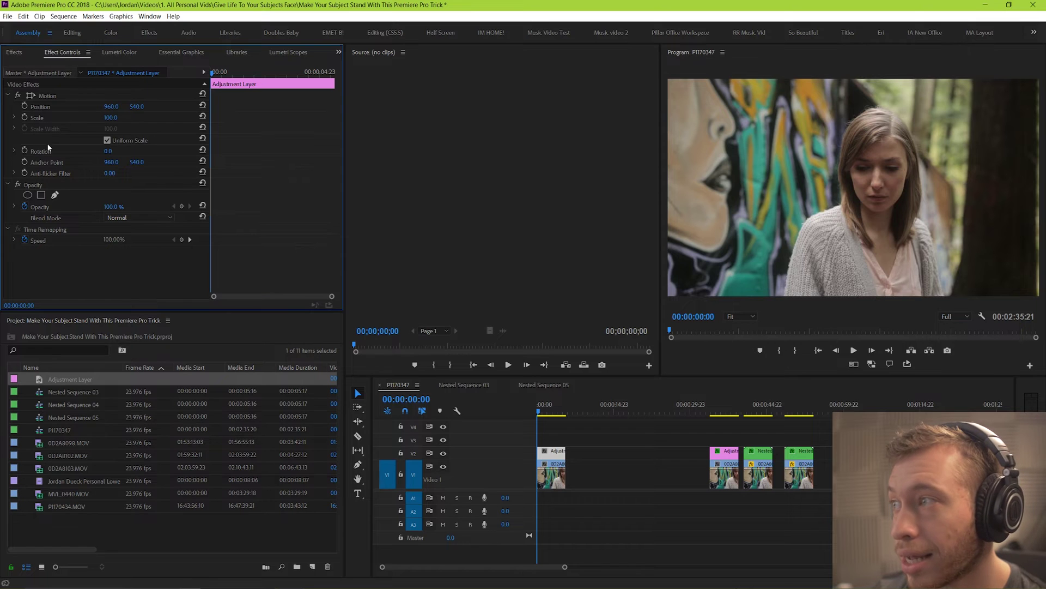
Step: Add an ellipse mask to the adjustment layer's Opacity and reshape it into a tall oval around the woman's head
left_click(30, 186)
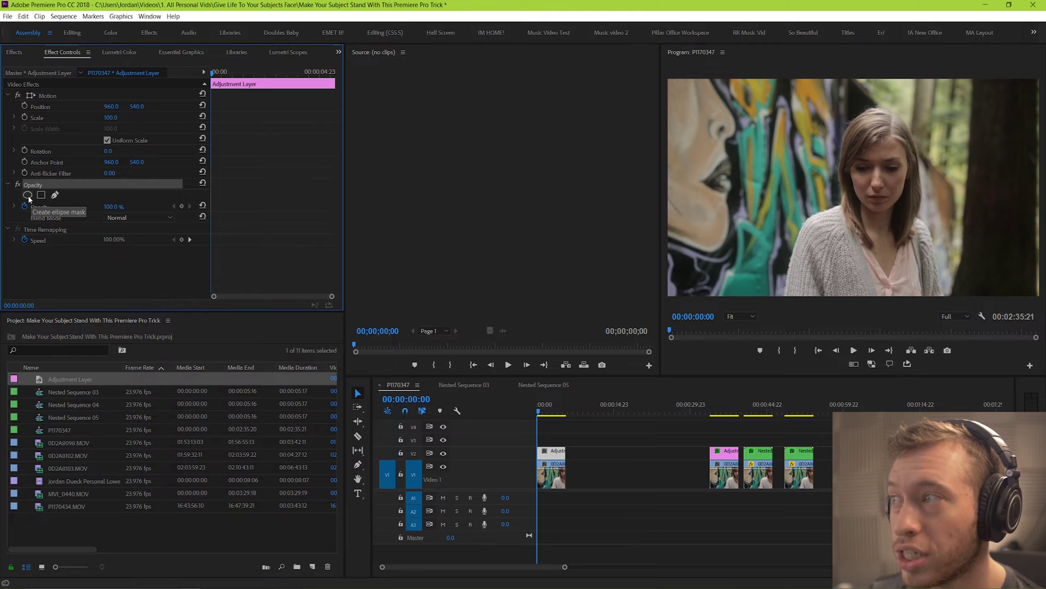
left_click(27, 196)
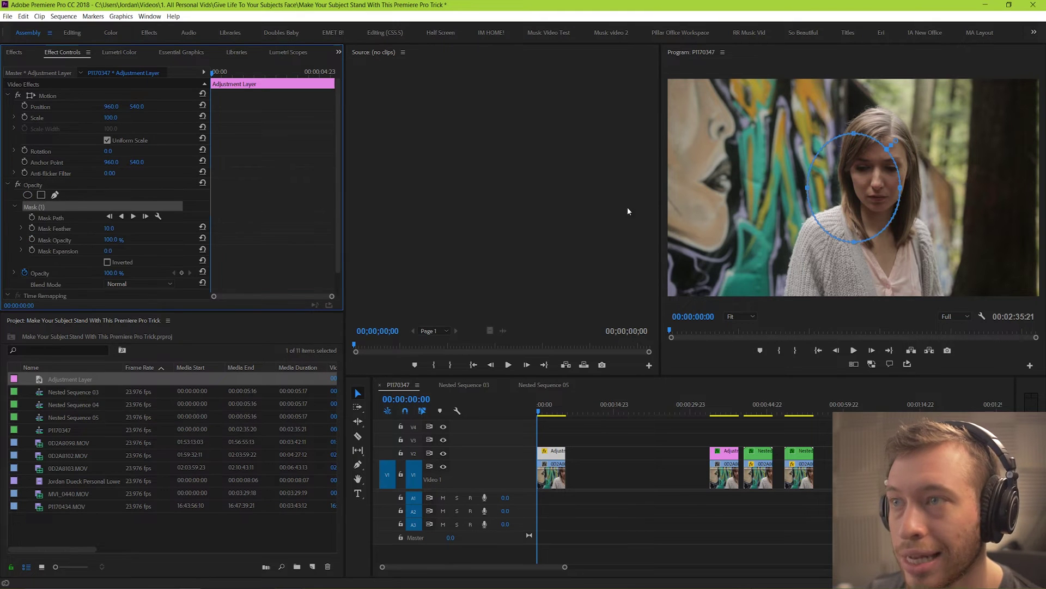
left_click_drag(849, 192, 842, 165)
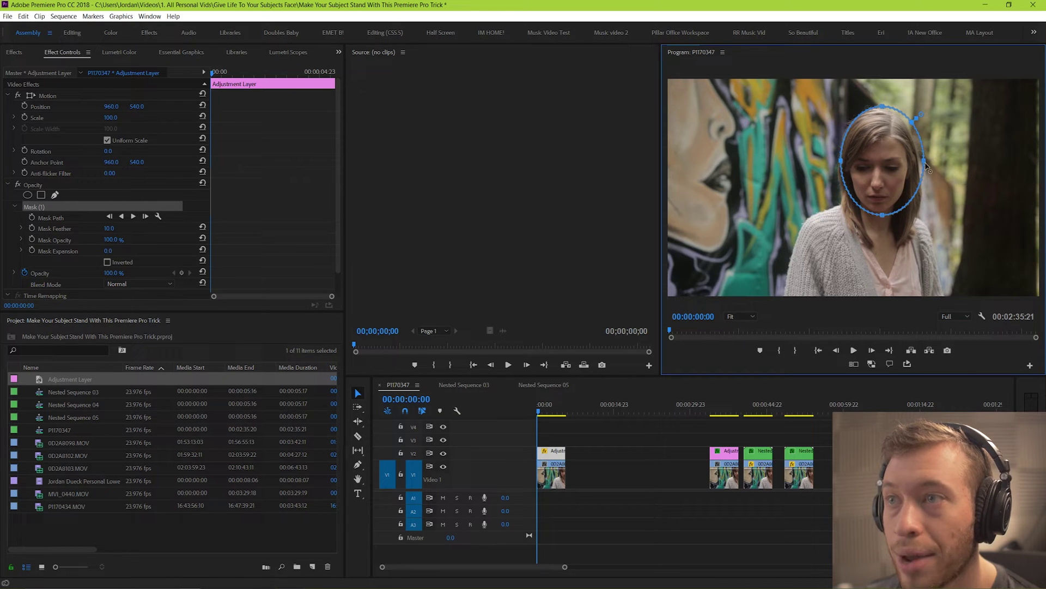
left_click_drag(925, 165, 916, 168)
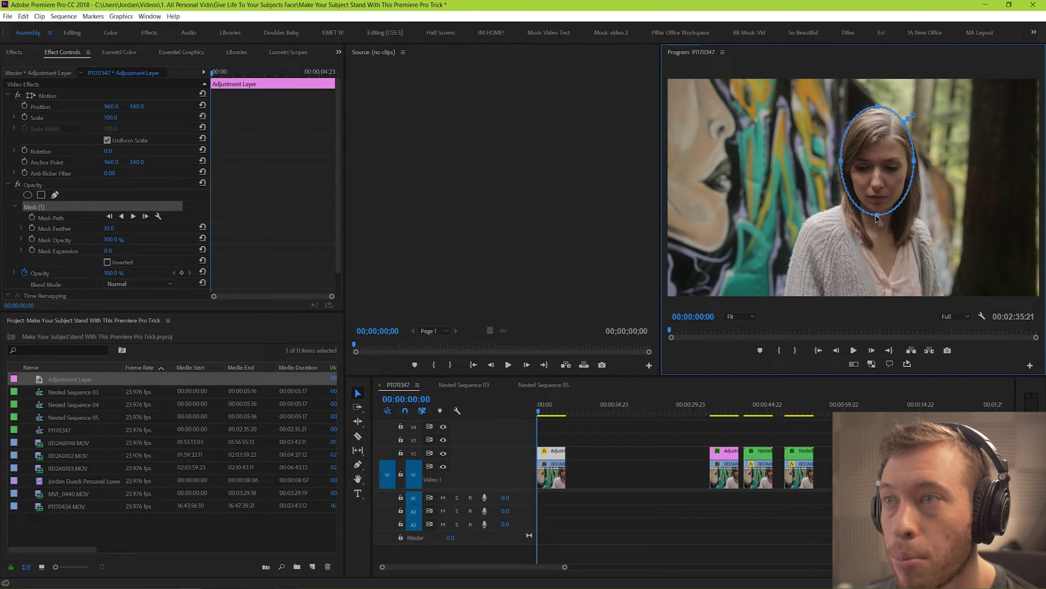
left_click_drag(879, 217, 882, 237)
left_click_drag(883, 184, 882, 184)
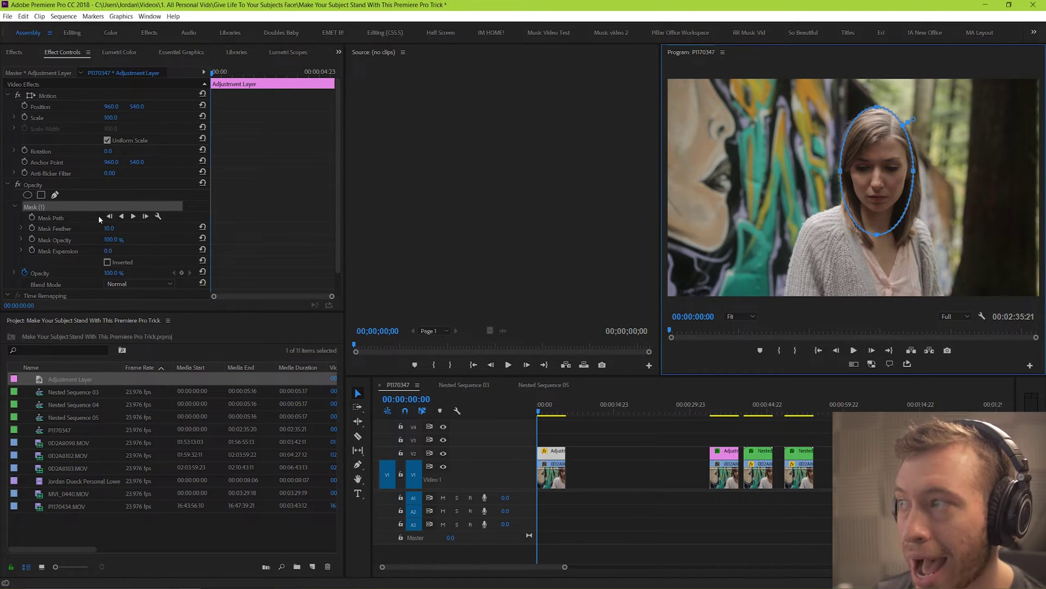
Step: Soften the ellipse mask by setting Mask Feather to 107 and Mask Expansion to -9
left_click(58, 231)
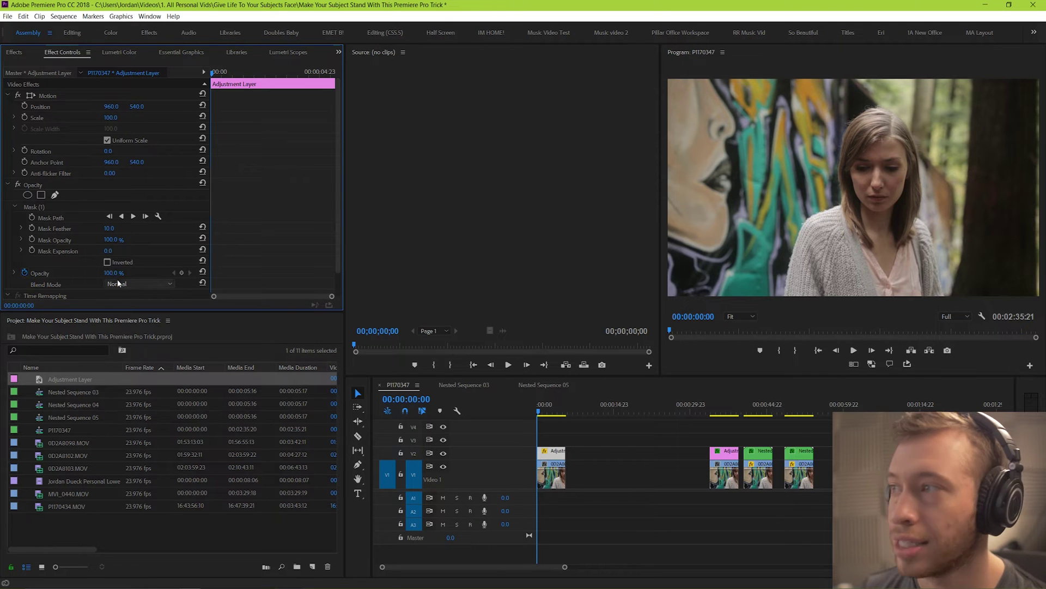
left_click(61, 251)
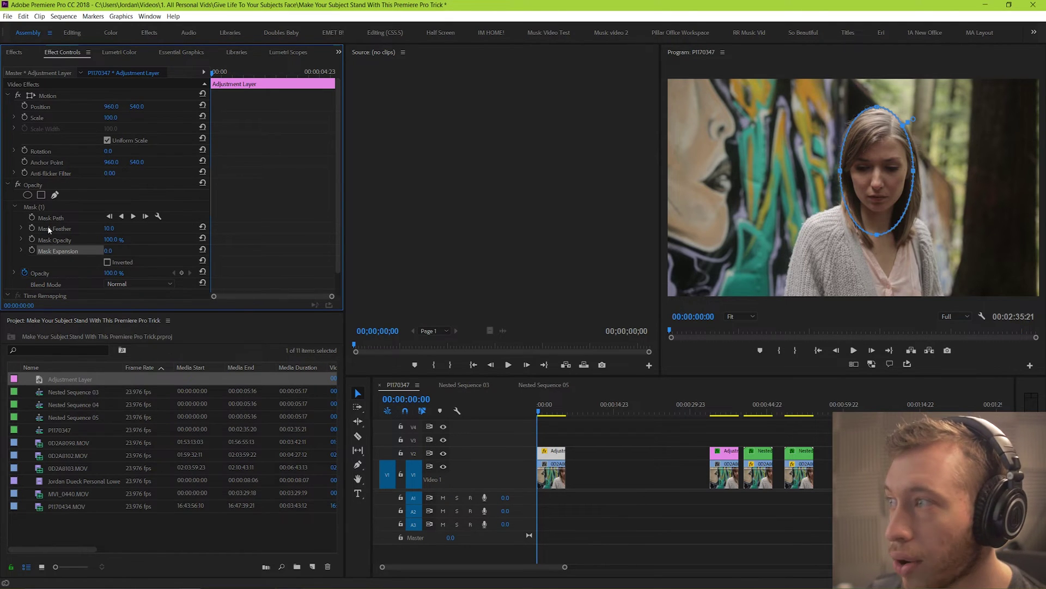
left_click(48, 228)
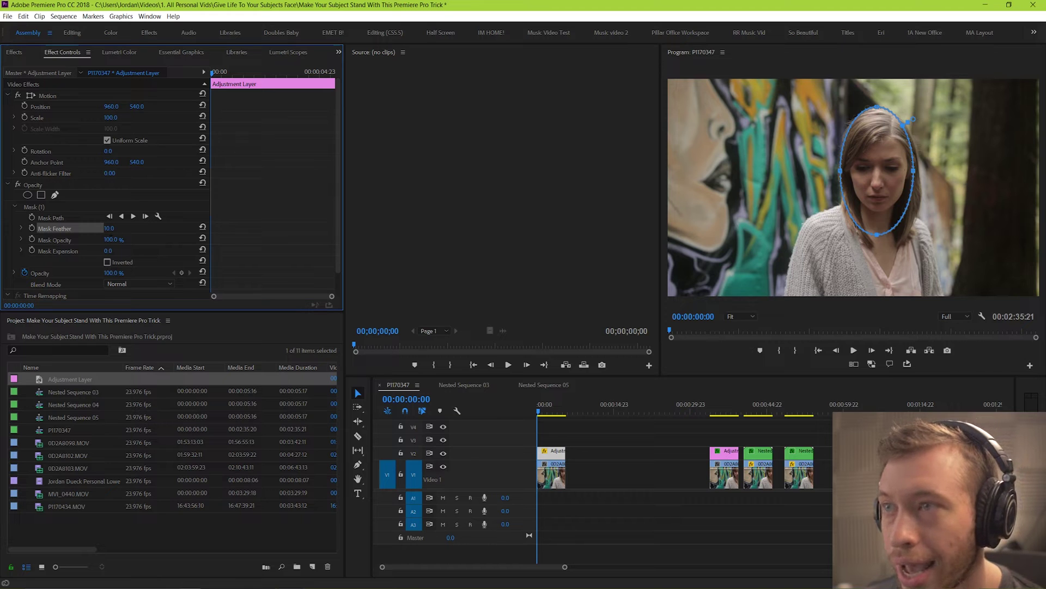
left_click_drag(109, 228, 152, 228)
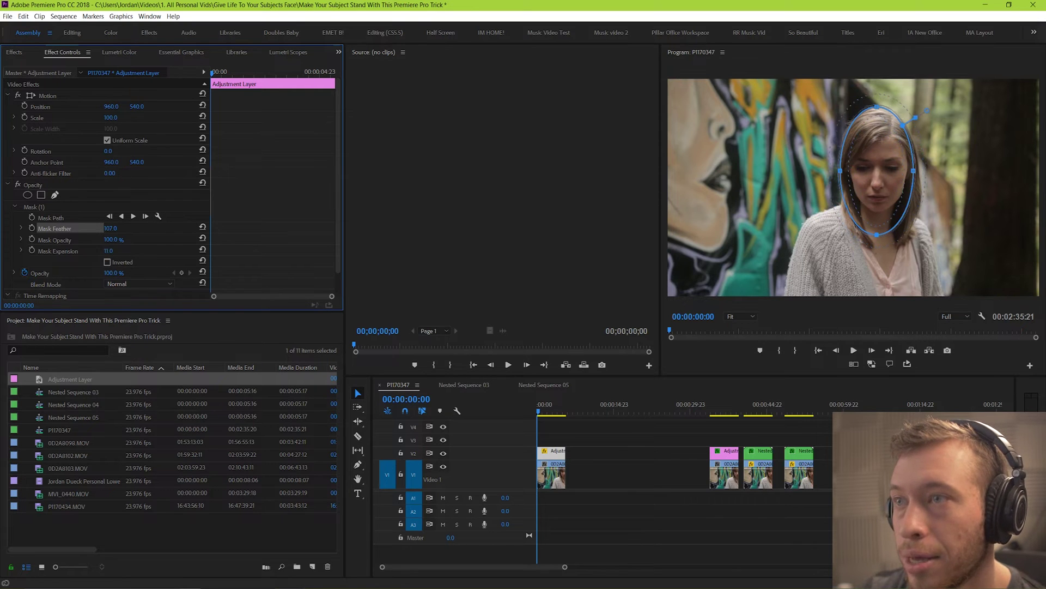
left_click_drag(108, 251, 94, 251)
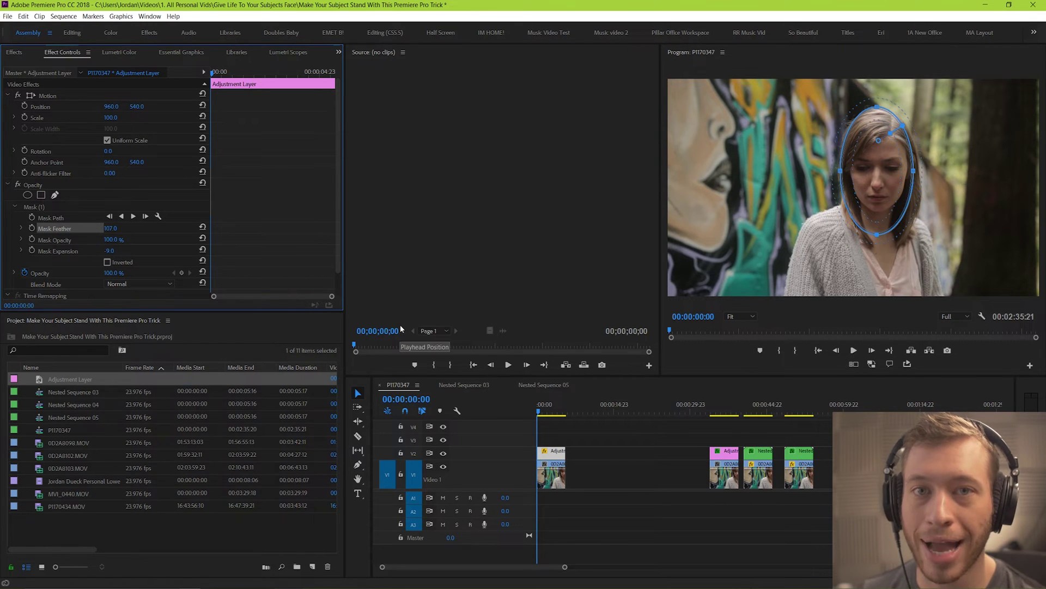
Step: Track the adjustment layer's Mask (1) forward from 00:00:02:12 to the end of the clip
left_click(600, 433)
key("equal")
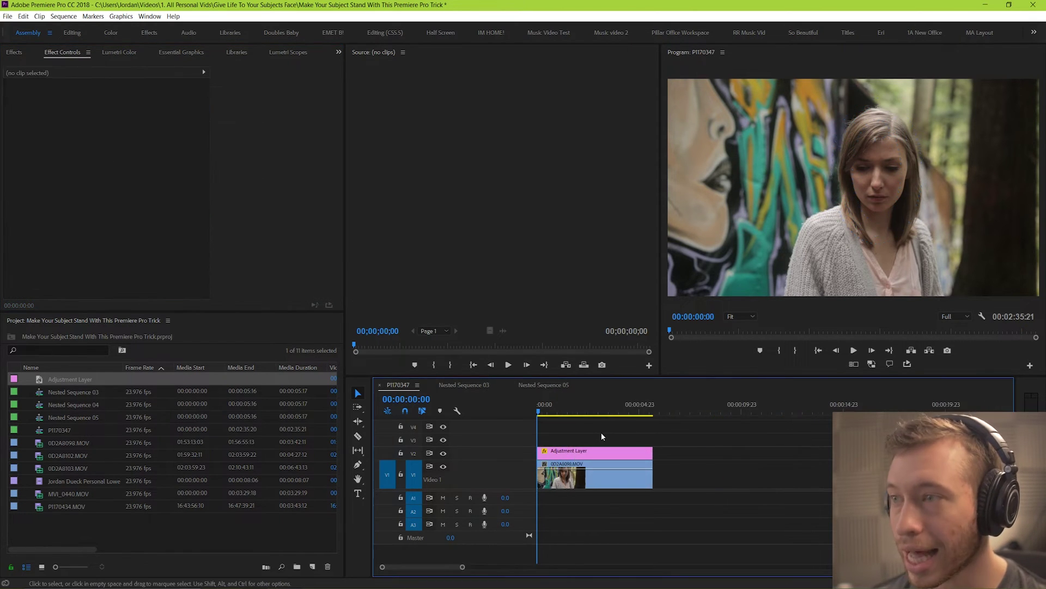
key("equal")
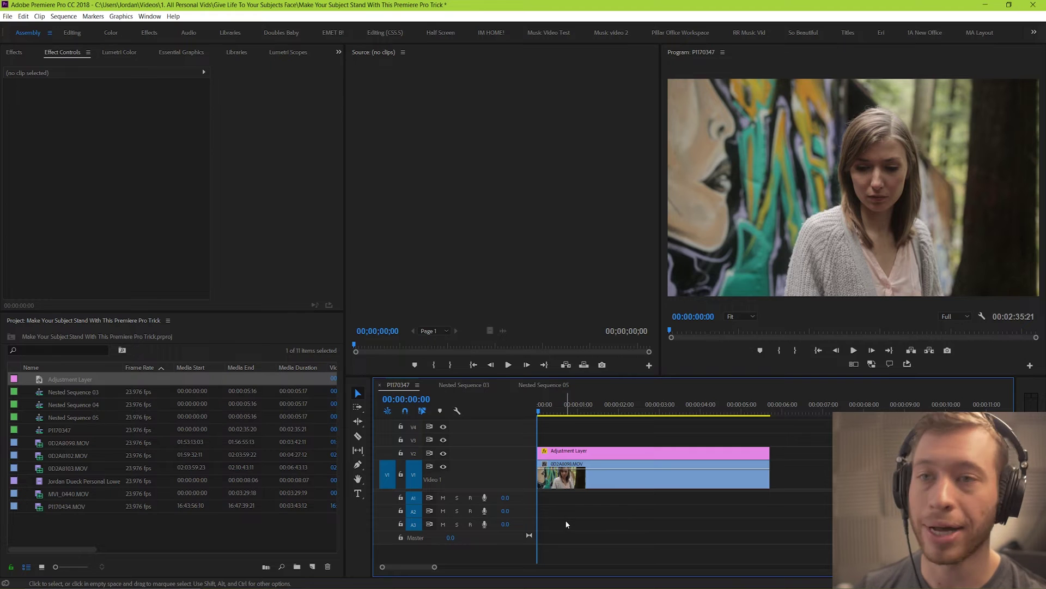
left_click(576, 453)
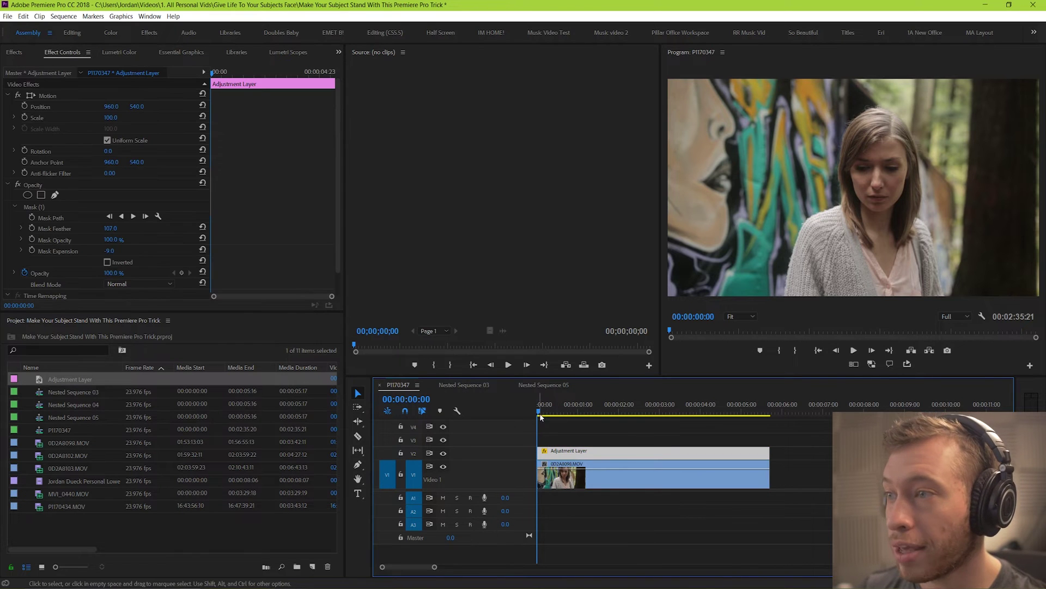
left_click_drag(539, 413, 625, 425)
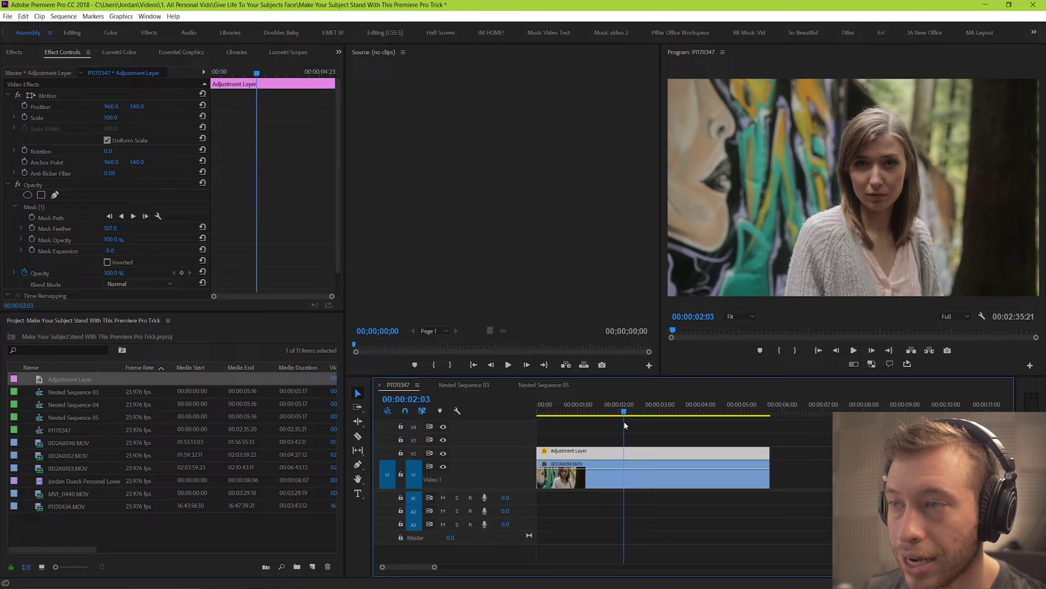
left_click(38, 208)
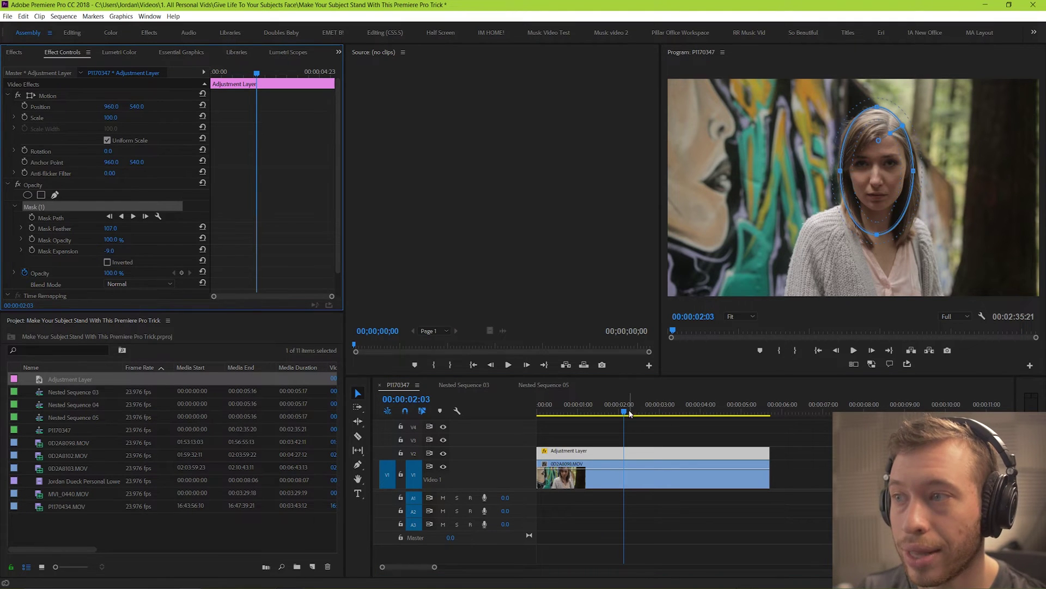
mouse_move(631, 410)
left_mouse_down()
mouse_move(558, 410)
mouse_move(640, 394)
left_mouse_up()
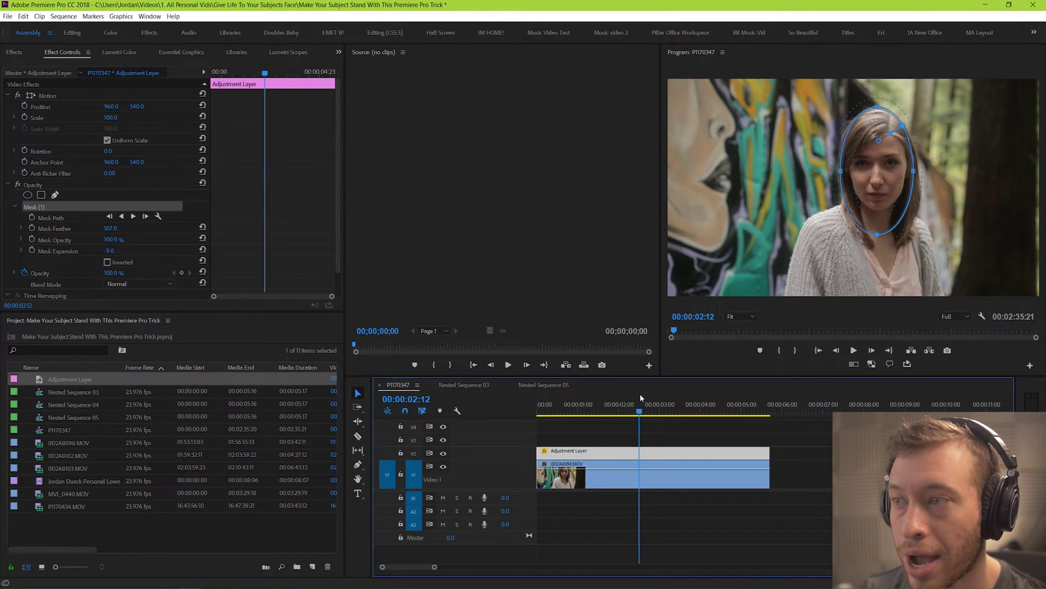
left_click(669, 429)
left_click(671, 452)
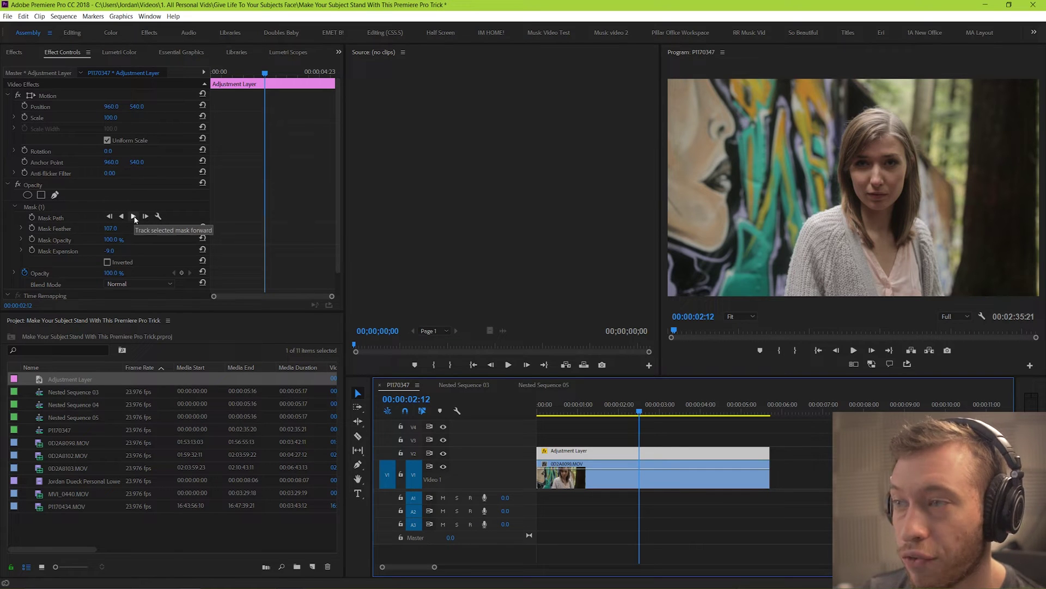
left_click(36, 206)
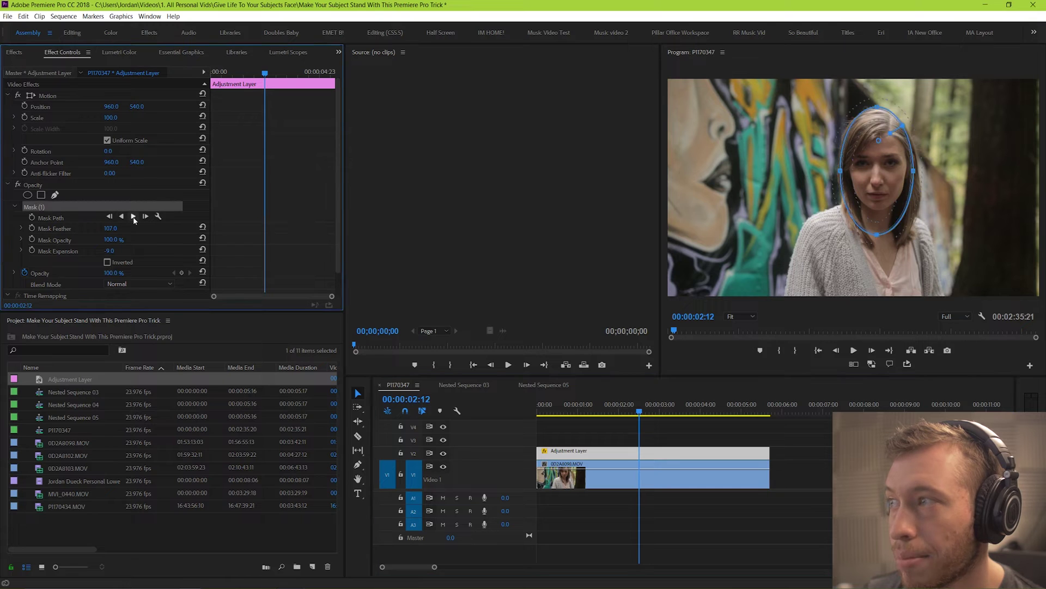
left_click(133, 217)
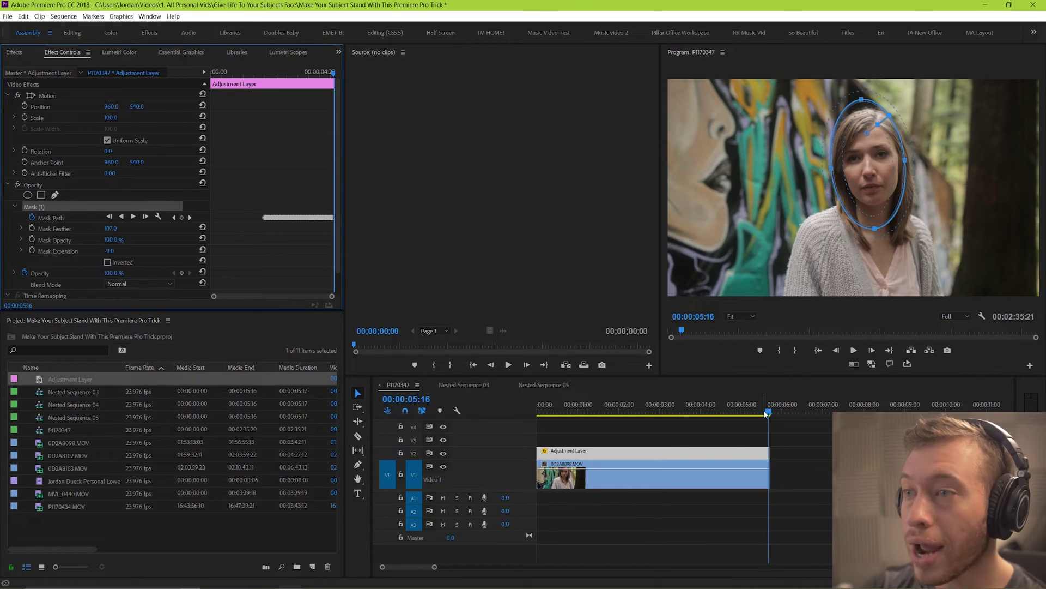
Step: Check the tracked mask at 00:00:03:04 and raise the adjustment layer's Lumetri Color Exposure to 1.8
left_click_drag(765, 415, 664, 417)
key("space")
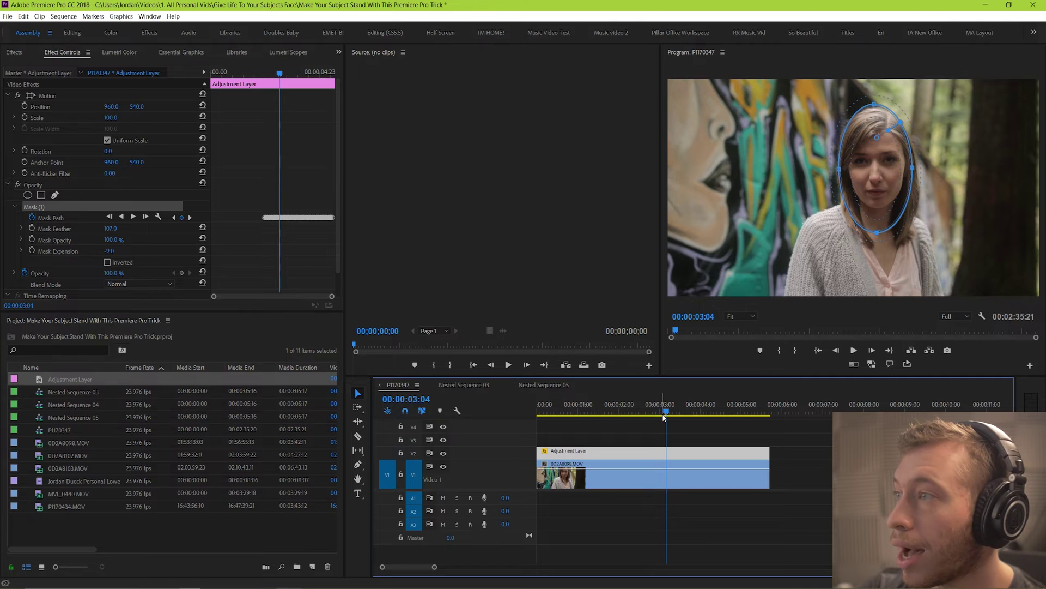
left_click(758, 433)
left_click(731, 455)
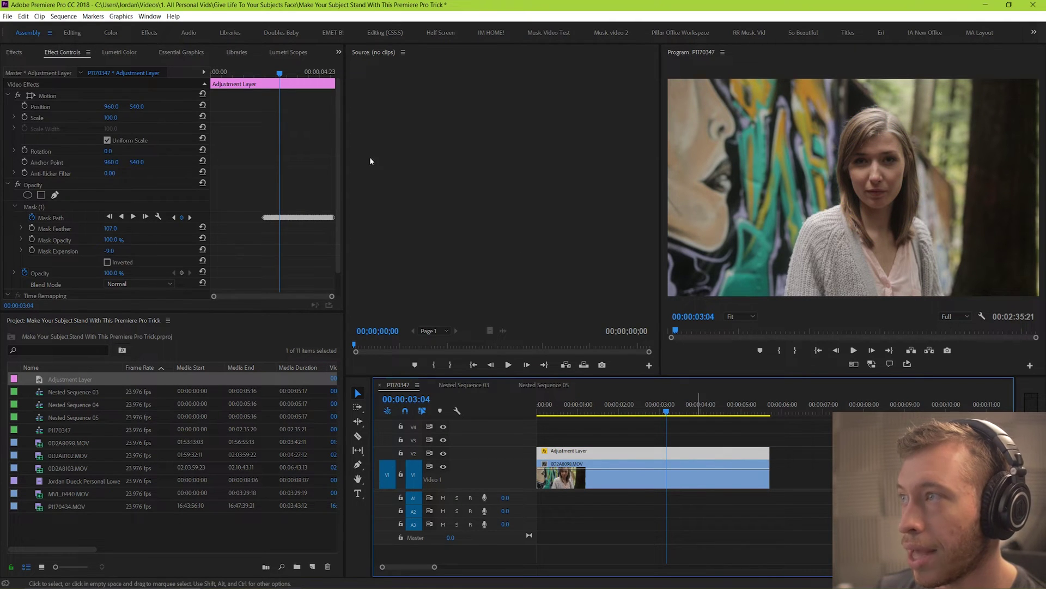
left_click(119, 53)
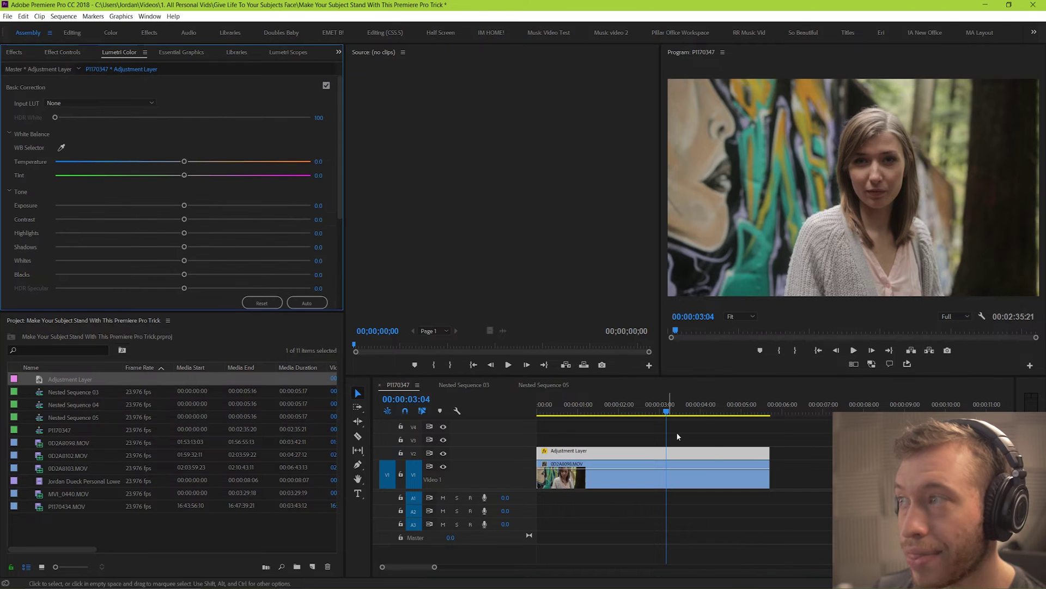
left_click(709, 458)
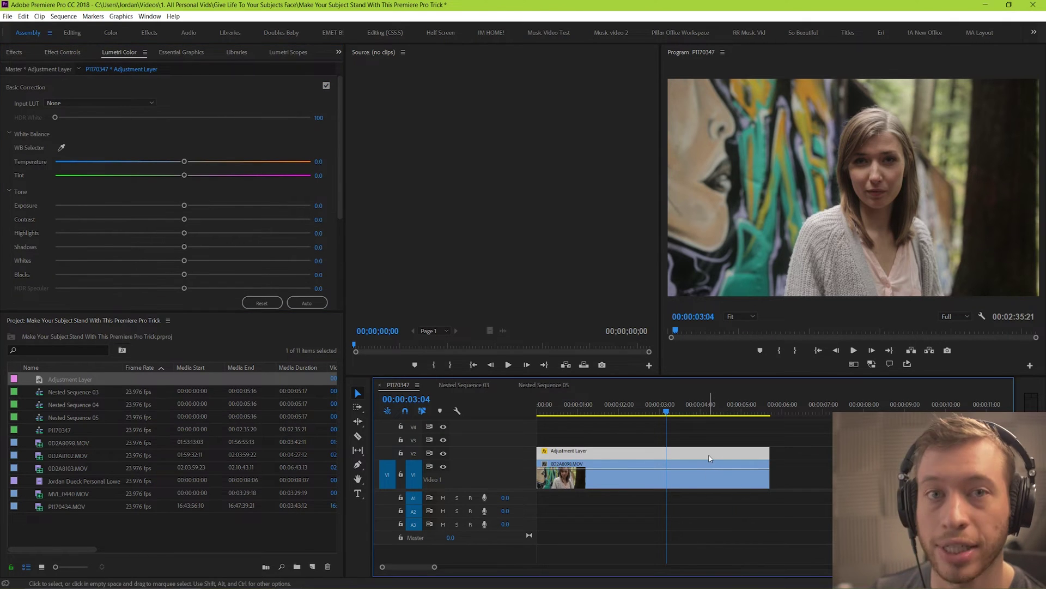
left_click(184, 207)
left_click_drag(195, 208, 229, 209)
double_click(219, 205)
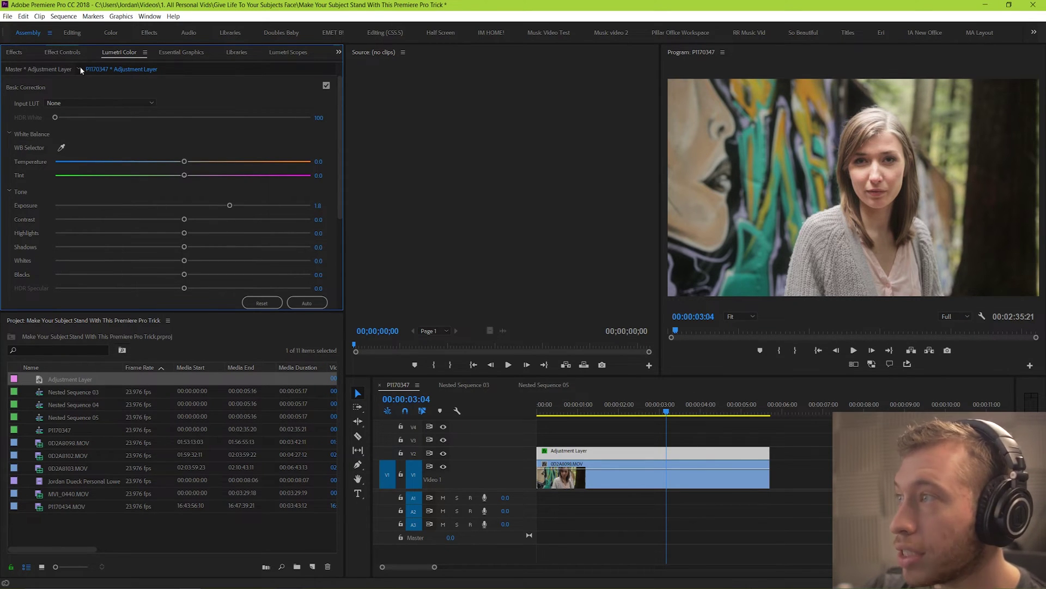
Step: Show the outline of the adjustment layer's Mask (1) to examine its fit over the face
left_click(63, 52)
left_click(34, 206)
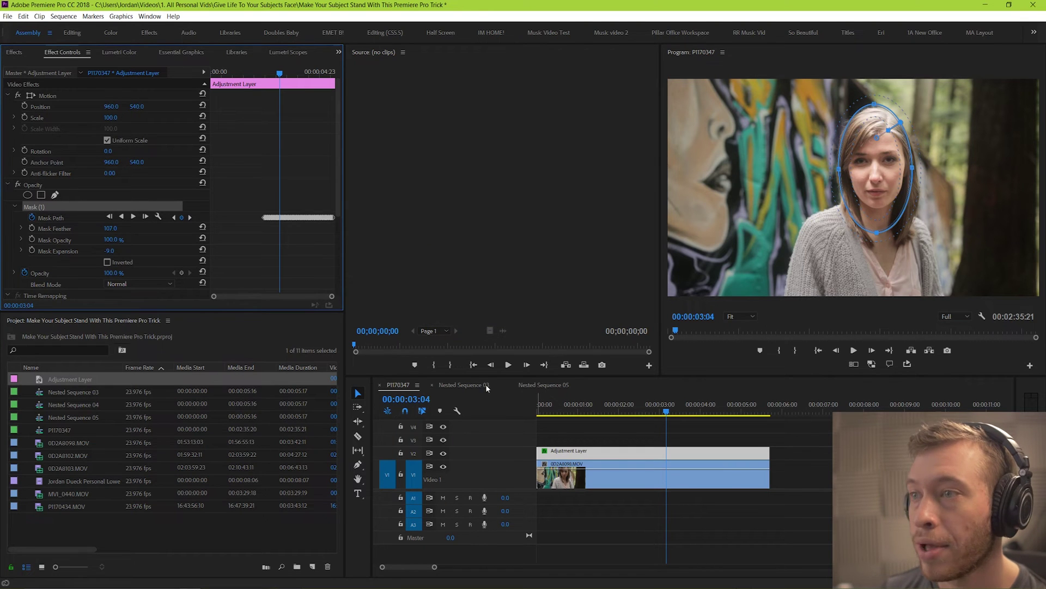
Step: Deselect the mask and toggle the V2 track's visibility to compare the face with and without the adjustment layer at 00:00:03:04
left_click(612, 431)
left_click(619, 452)
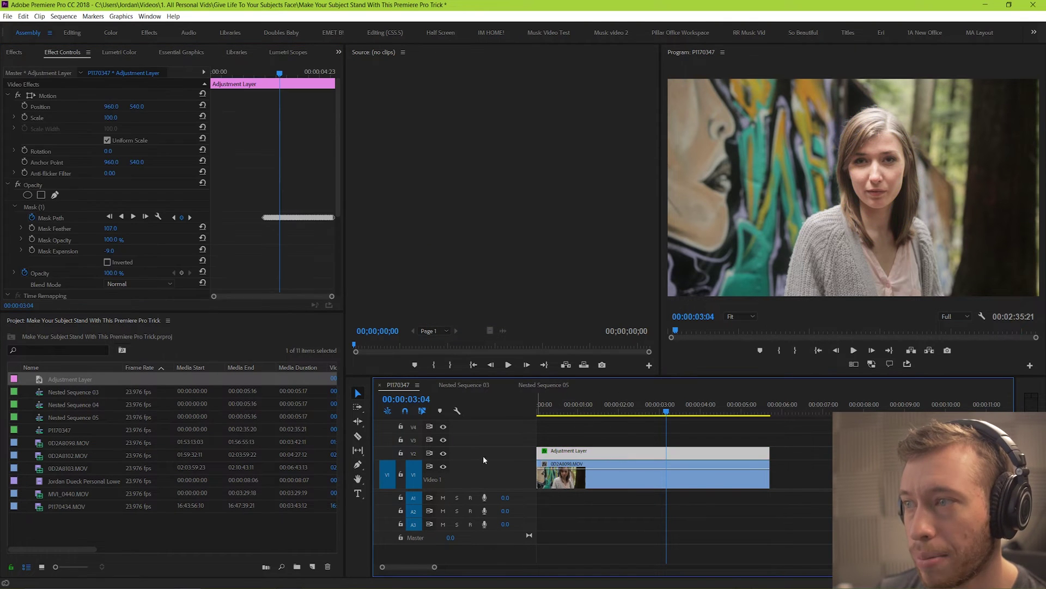
left_click(443, 453)
left_click(443, 453)
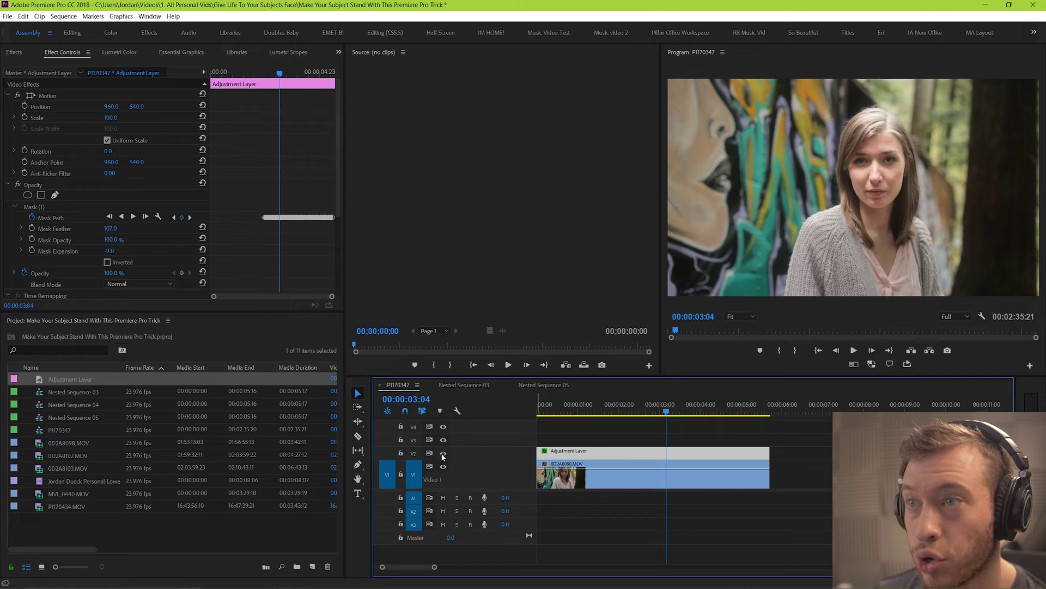
left_click(443, 452)
left_click(444, 453)
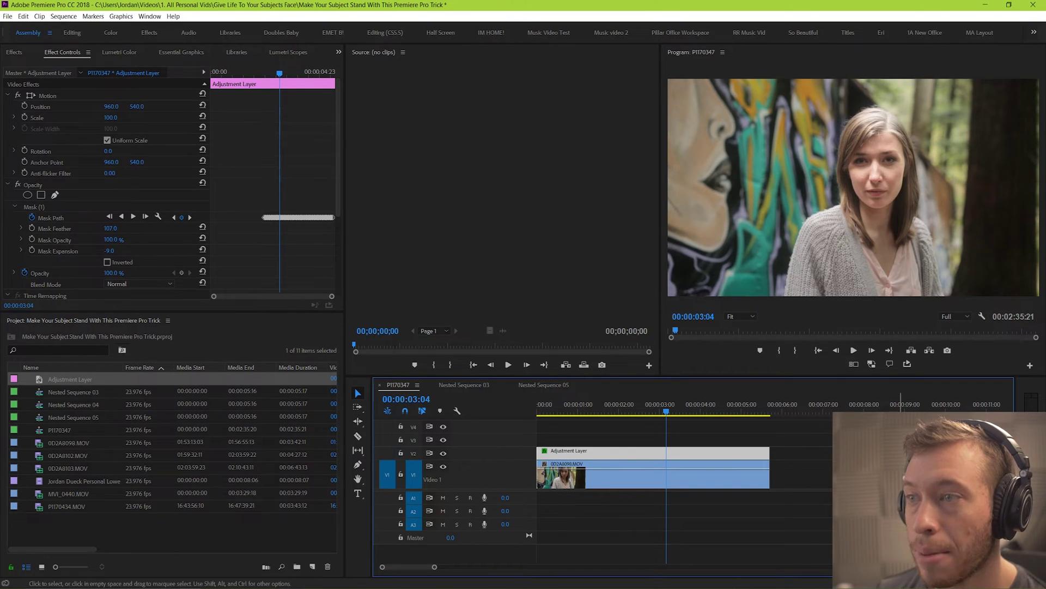
Step: Move the playhead to 00:00:01:22 and lower the adjustment layer's Lumetri Color Exposure to 1.3
left_click(825, 408)
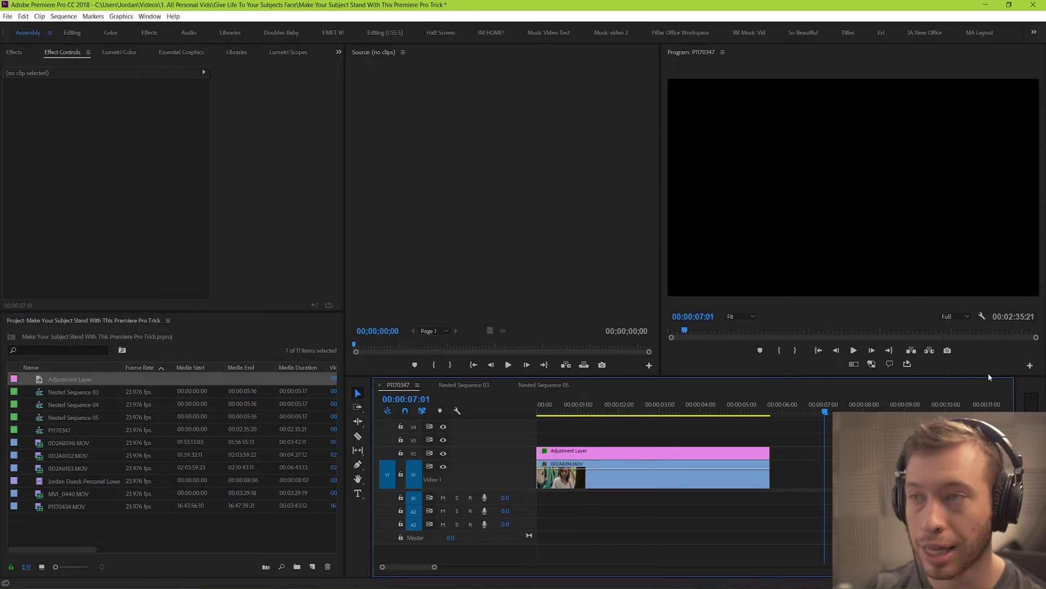
left_click(629, 408)
left_click(615, 407)
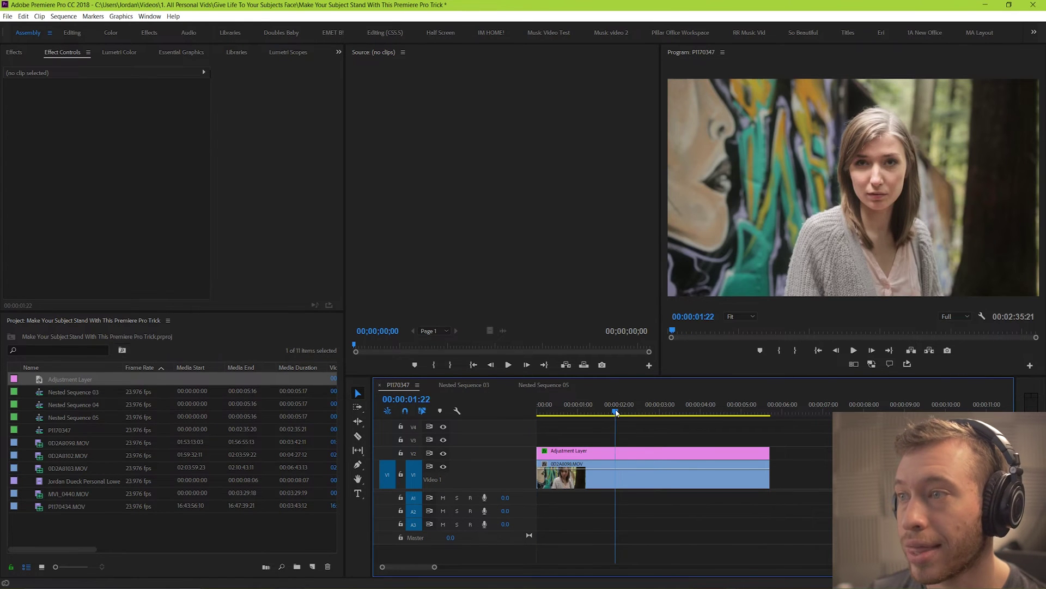
left_click(657, 455)
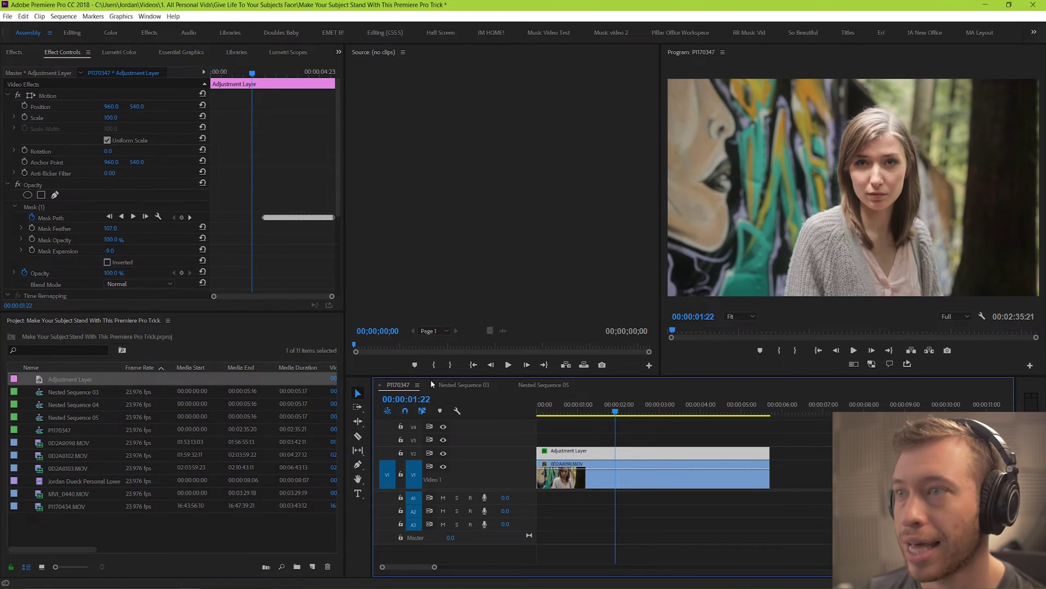
left_click(121, 52)
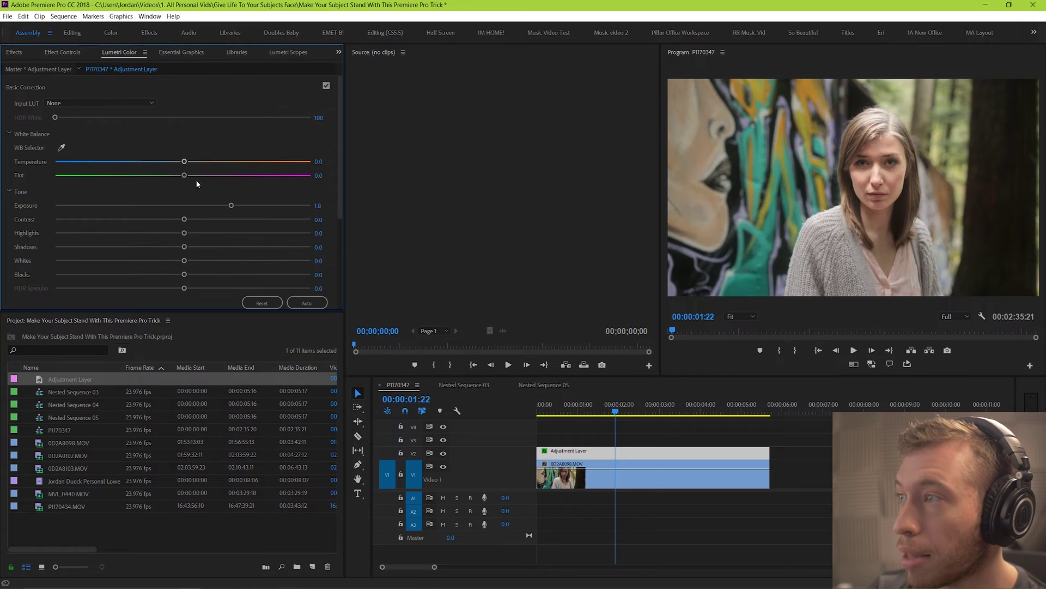
left_click_drag(233, 207, 213, 209)
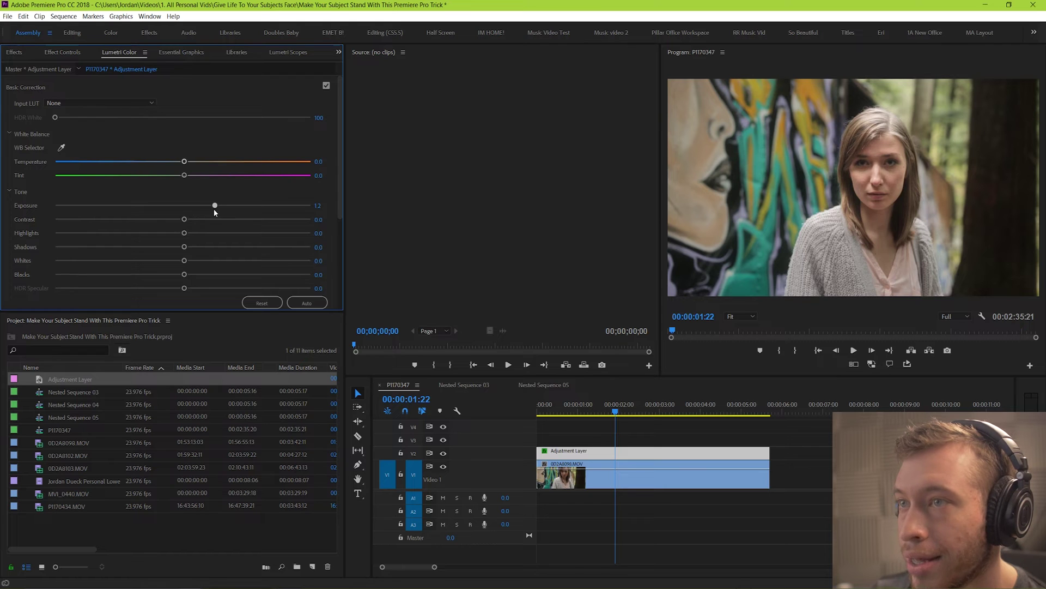
left_click(425, 443)
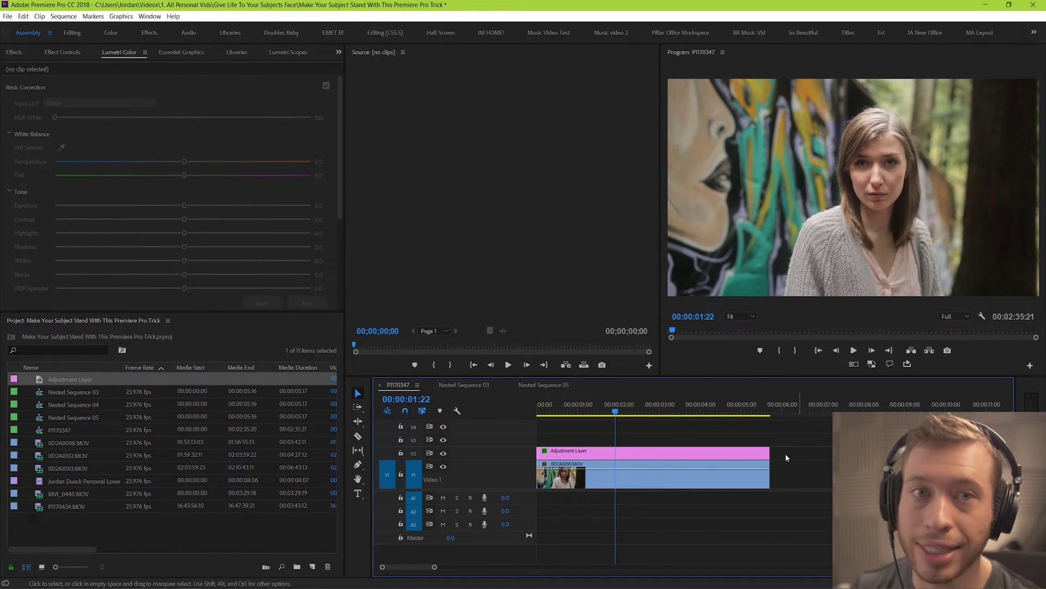
Step: Toggle the V2 track's visibility repeatedly at 00:00:01:22 to compare the original face with the reduced brightening
left_click(444, 454)
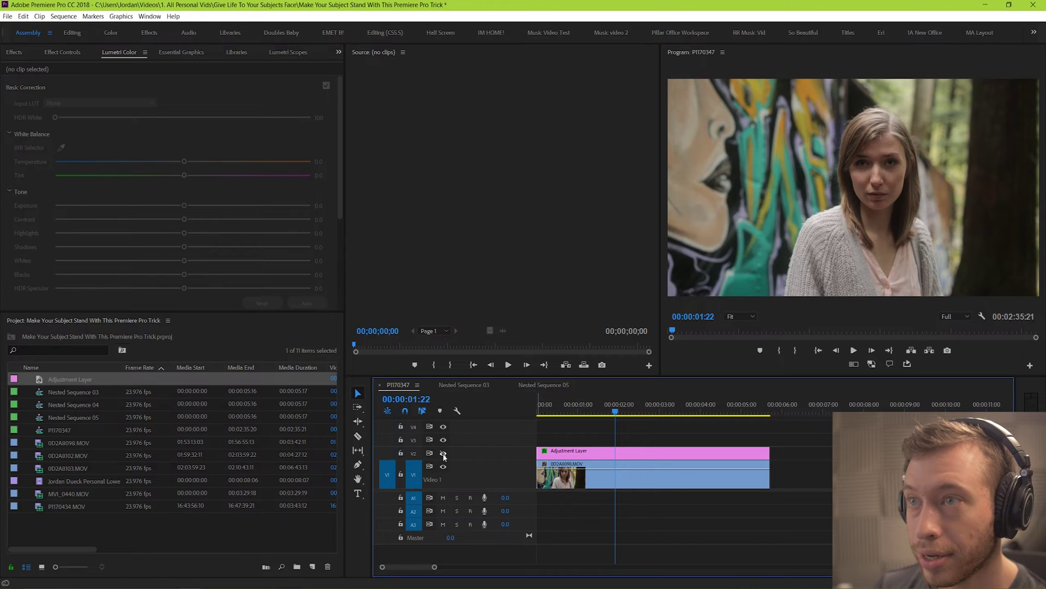
left_click(443, 455)
left_click(443, 455)
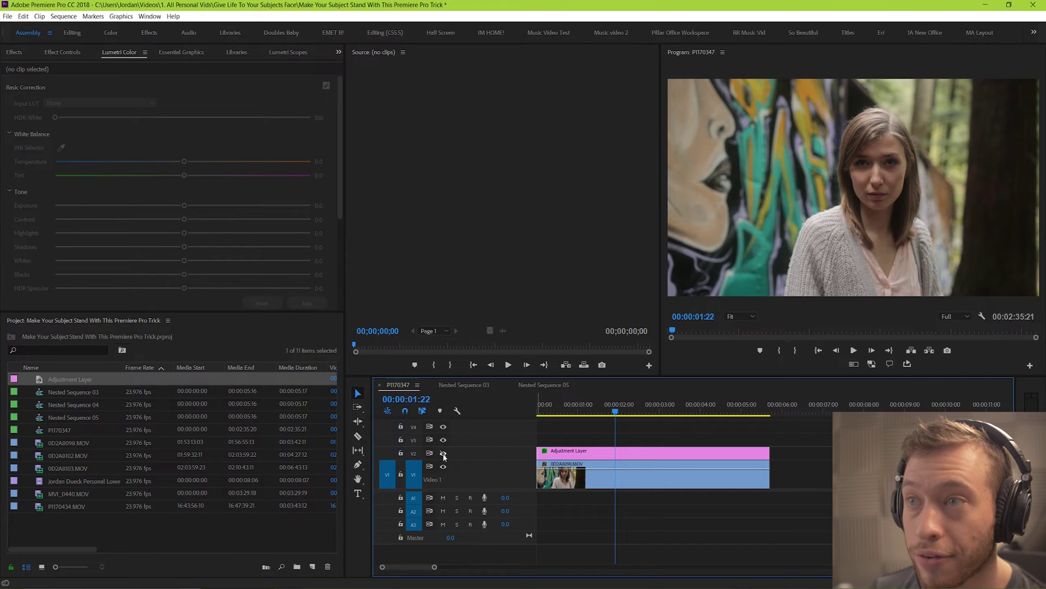
left_click(444, 454)
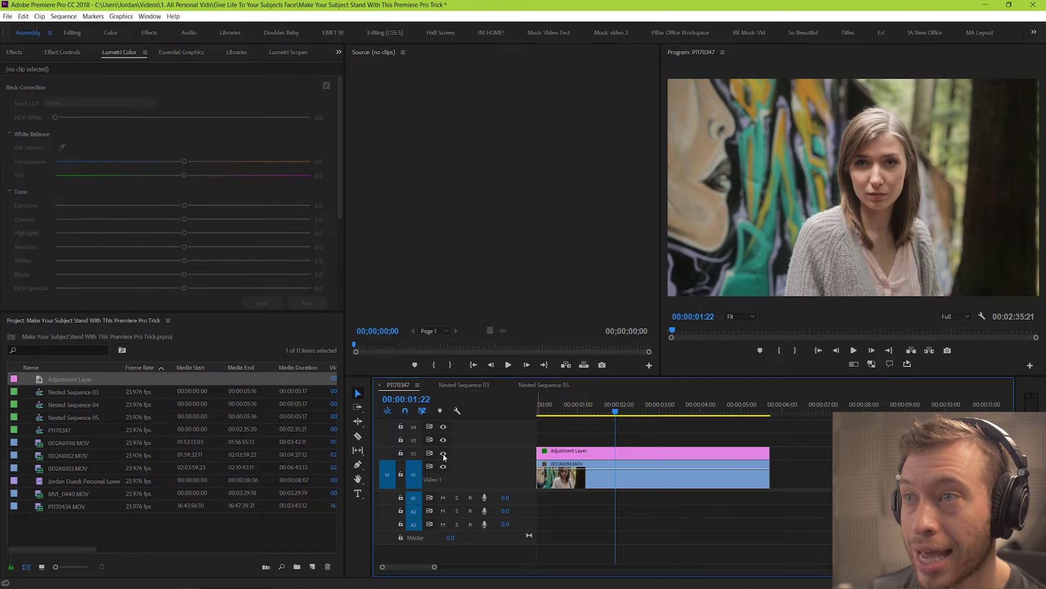
left_click(444, 455)
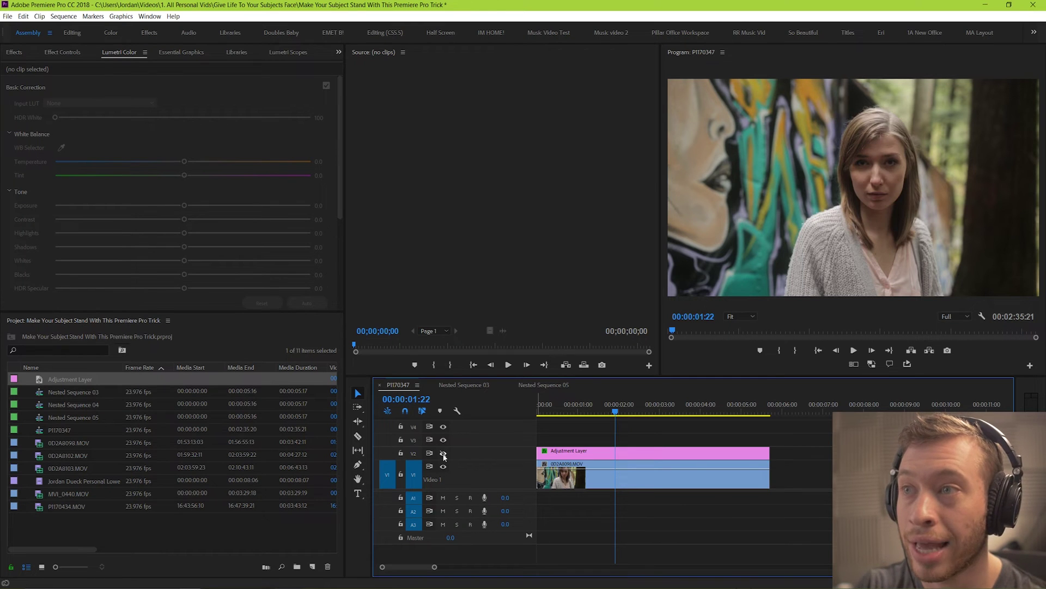
left_click(443, 454)
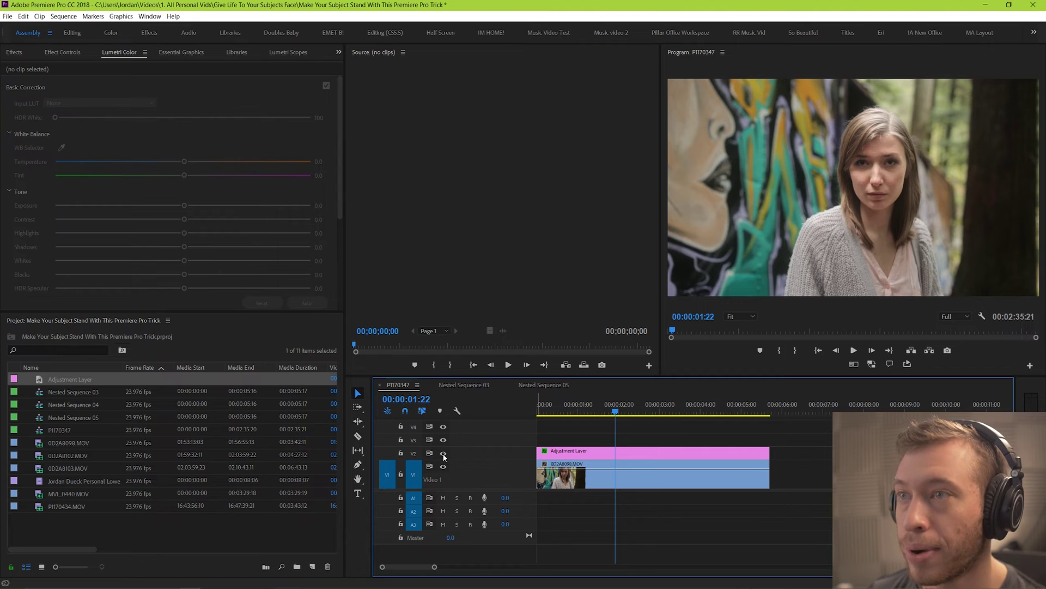
left_click(443, 455)
left_click(444, 455)
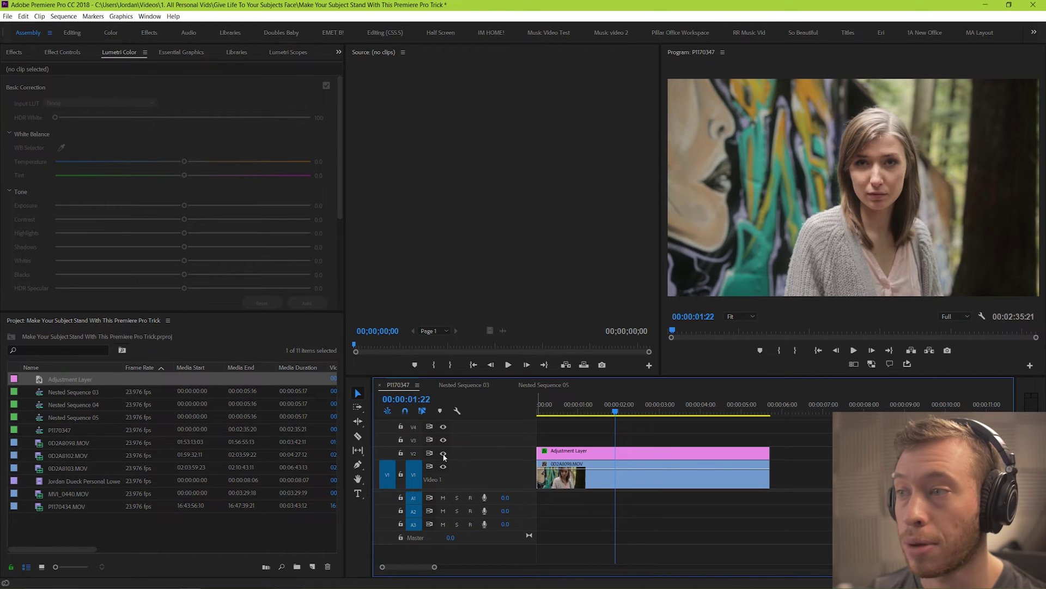
left_click(444, 454)
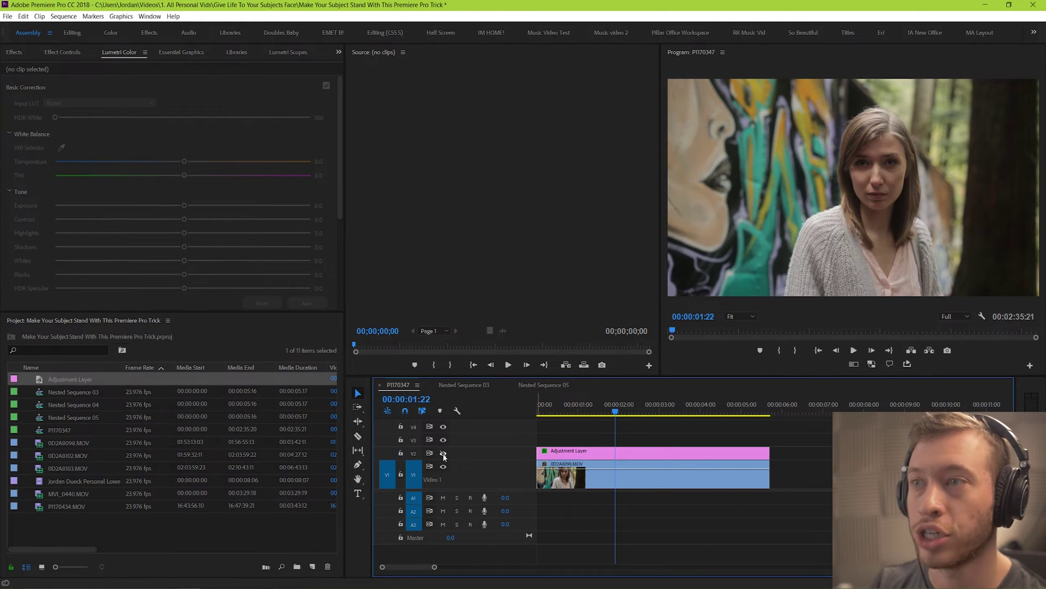
left_click(443, 455)
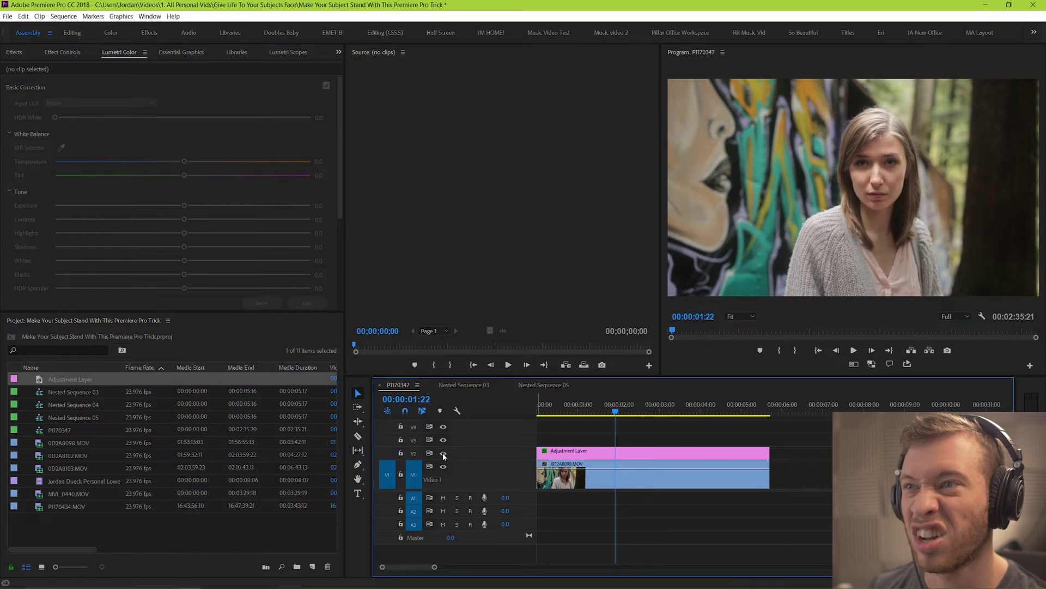
left_click(444, 454)
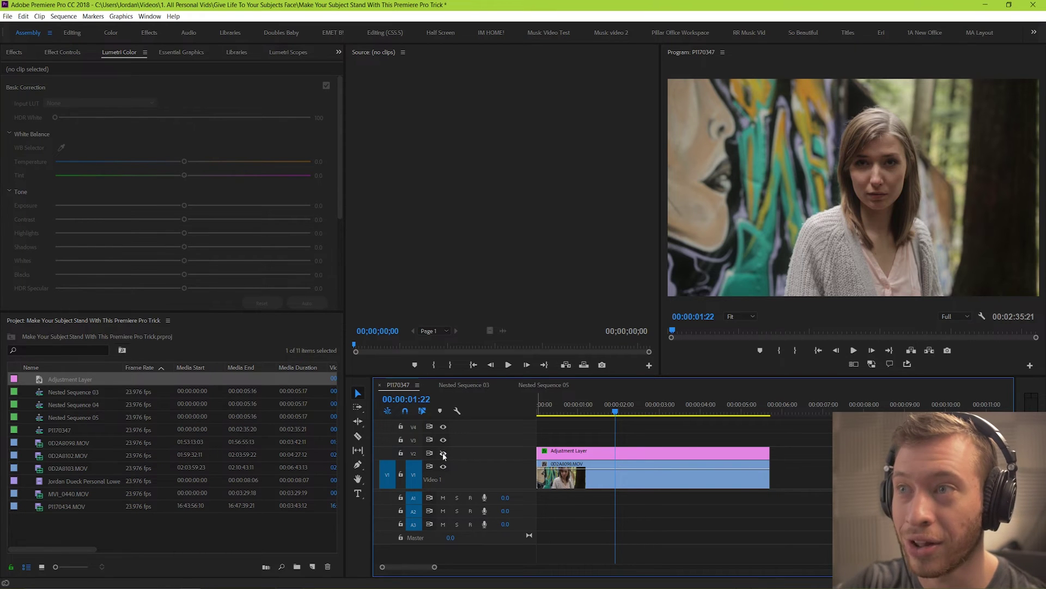
left_click(444, 454)
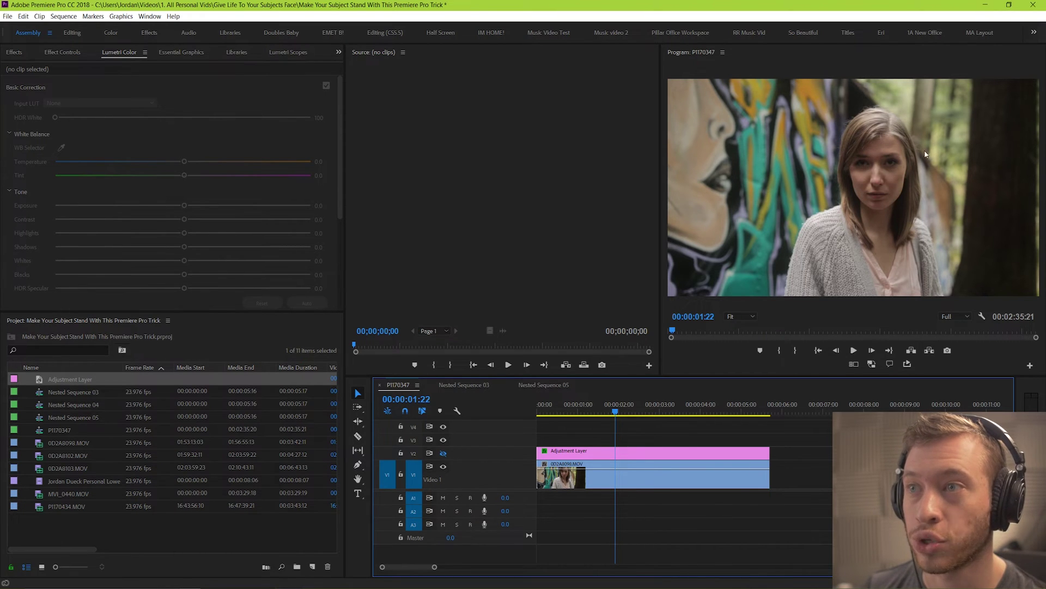
left_click(444, 453)
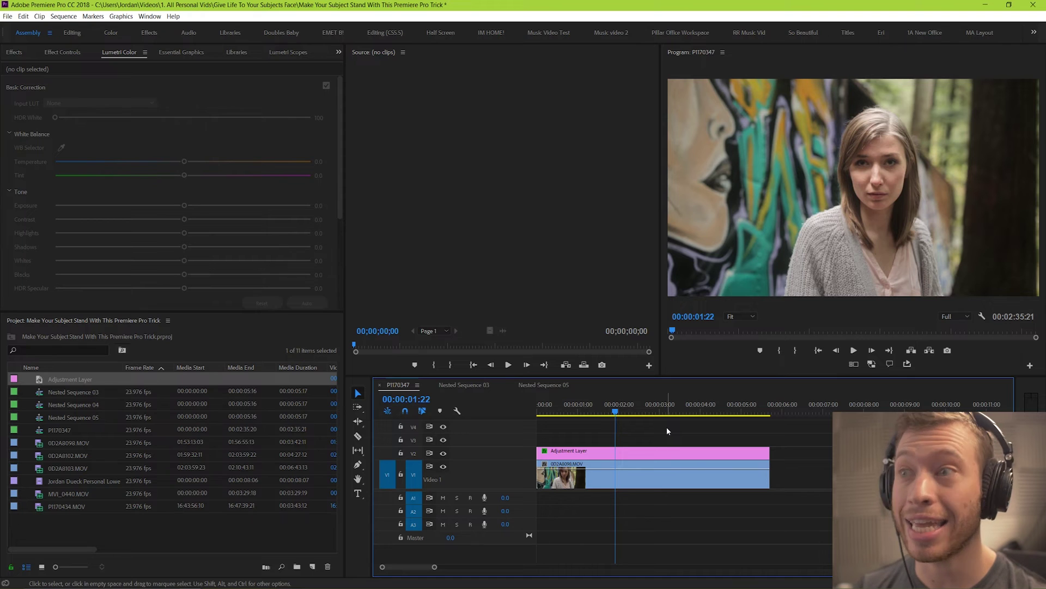
Step: Try raising Shadows and cooling Temperature in the adjustment layer's Basic Correction, restoring both
left_click(648, 453)
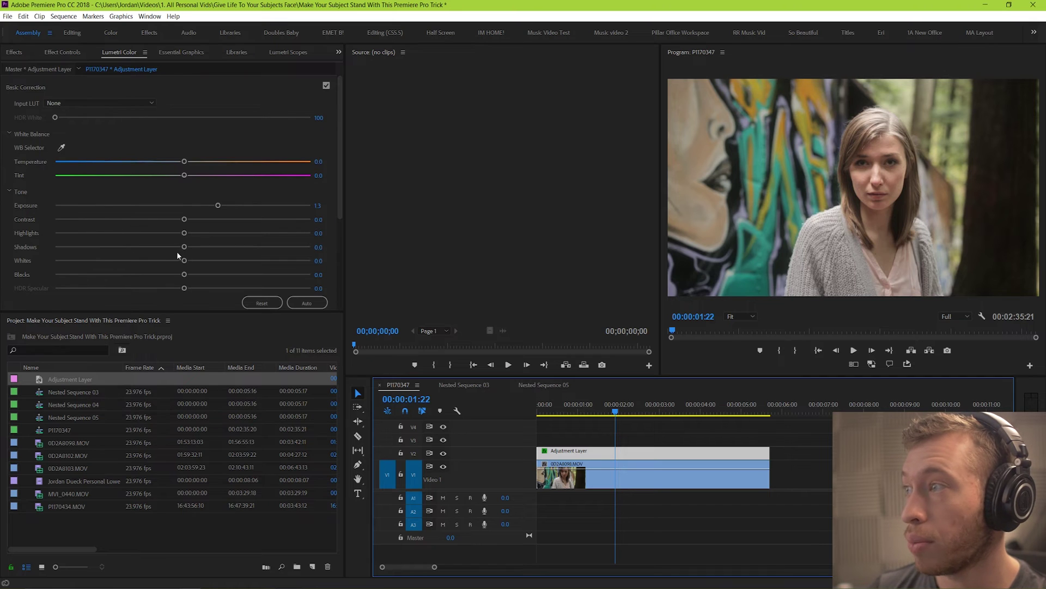
mouse_move(185, 248)
left_mouse_down()
mouse_move(143, 246)
mouse_move(201, 246)
left_mouse_up()
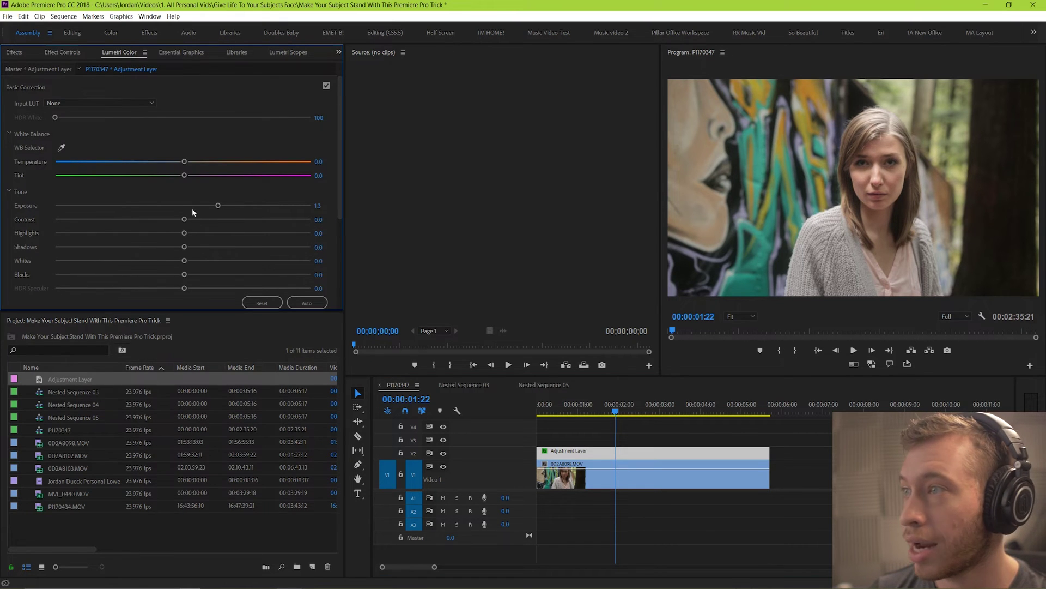
left_click_drag(184, 161, 146, 163)
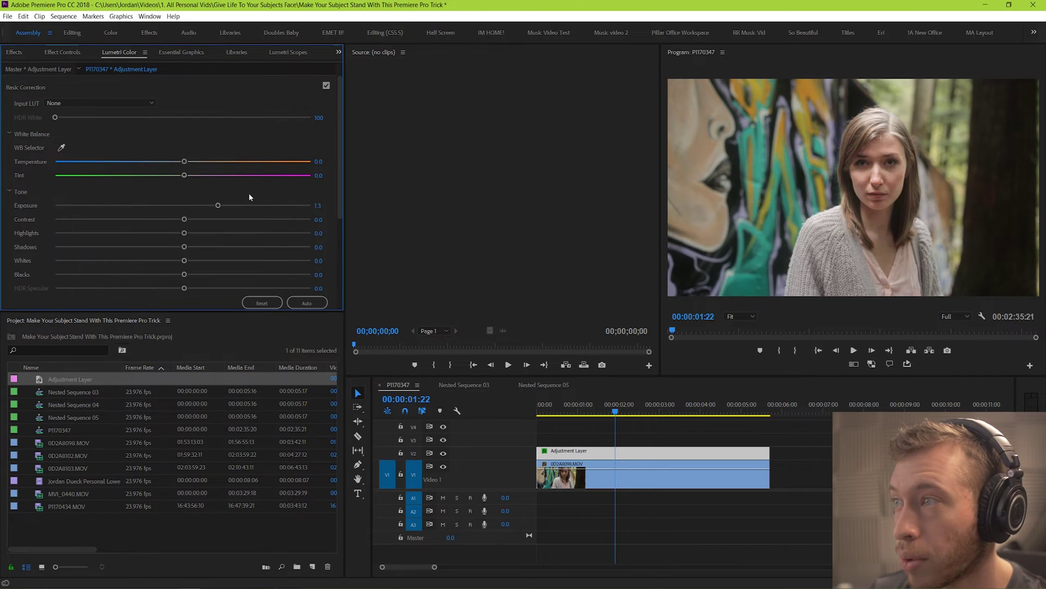
Step: Open the adjustment layer's Creative section in Lumetri Color and examine its look preview and adjustment options
left_click_drag(340, 182, 281, 284)
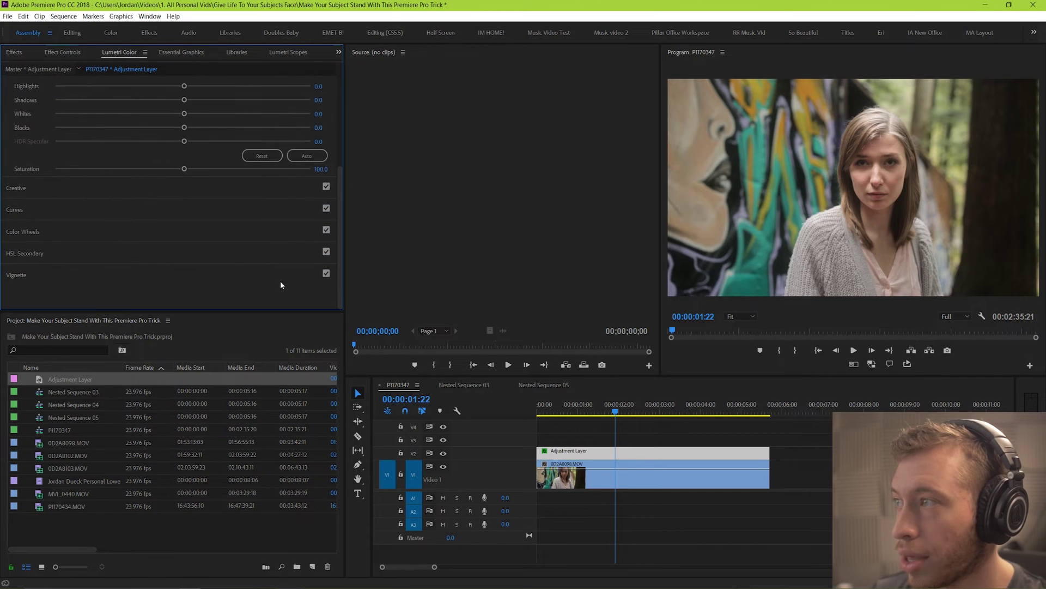
left_click(86, 188)
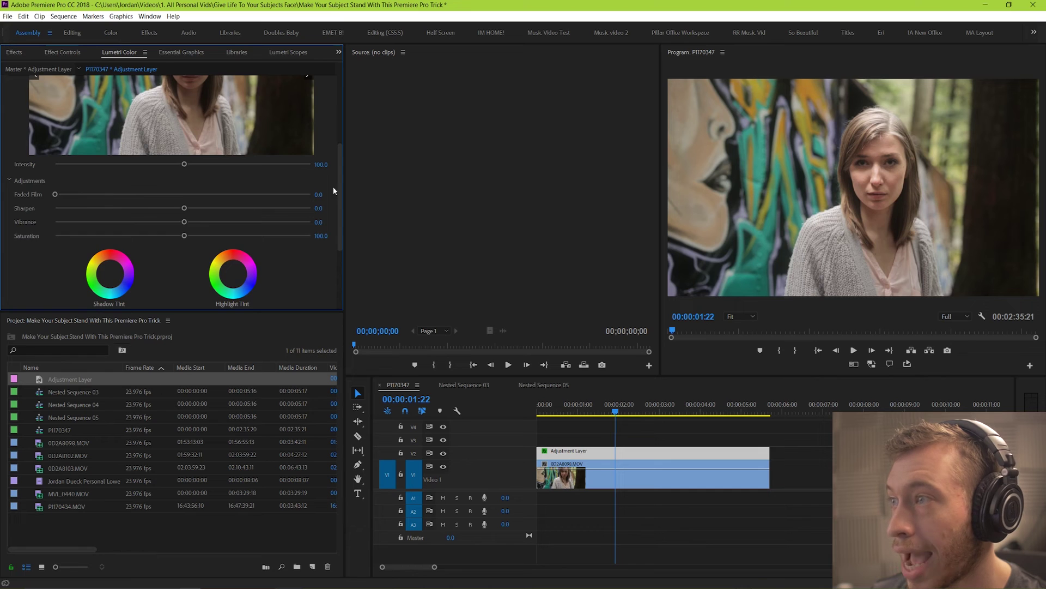
scroll(332, 186, "up", 1)
left_click(280, 125)
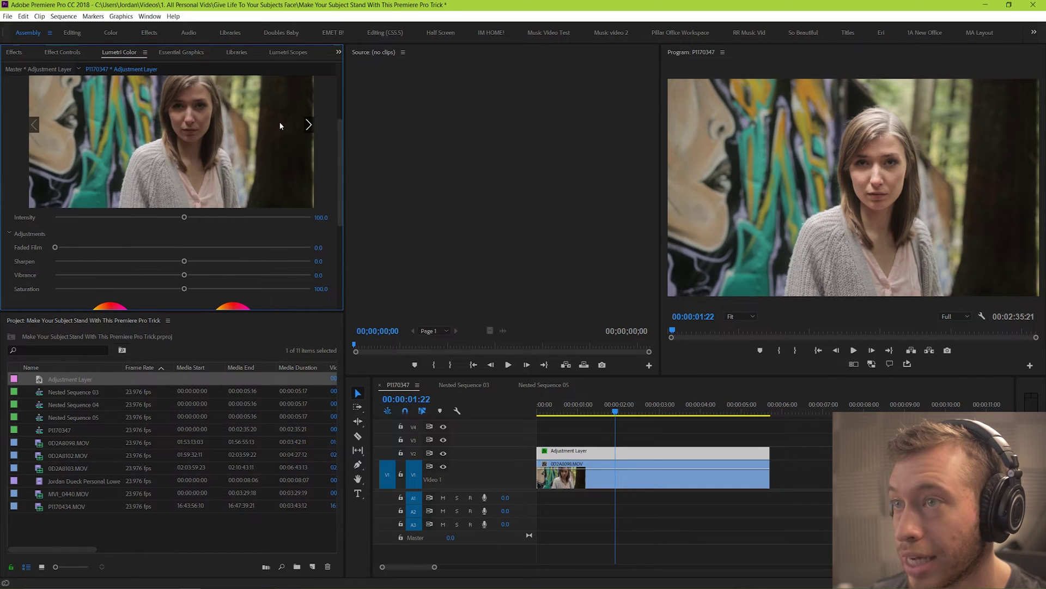
left_click(308, 125)
left_click(308, 125)
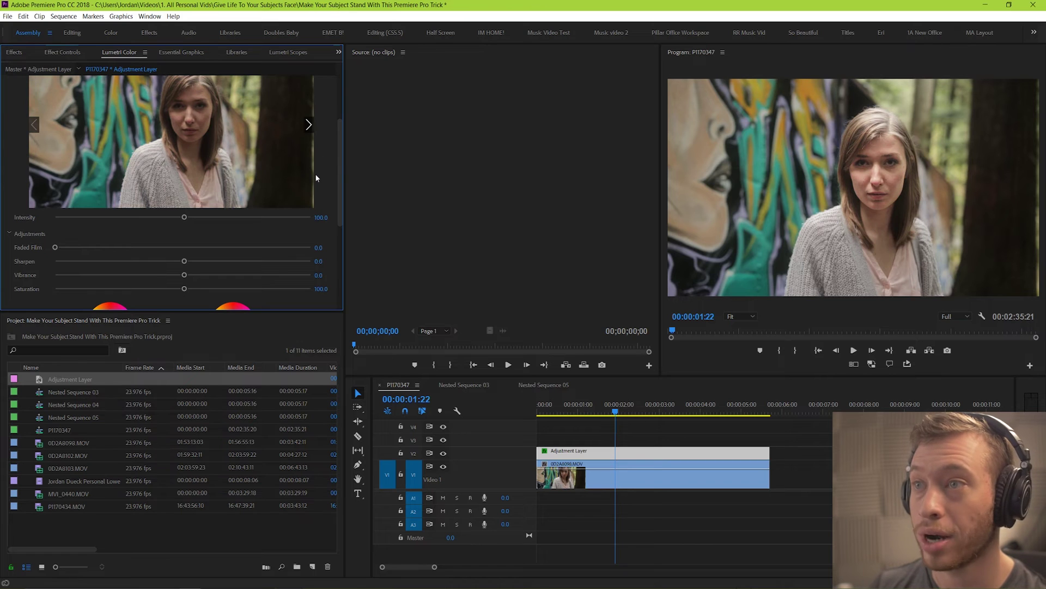
Step: Try desaturating the orange range with extra points on the adjustment layer's Hue Saturation Curve, and undo the curve edits
left_click_drag(339, 174, 343, 258)
left_click(119, 207)
scroll(310, 180, "up", 3)
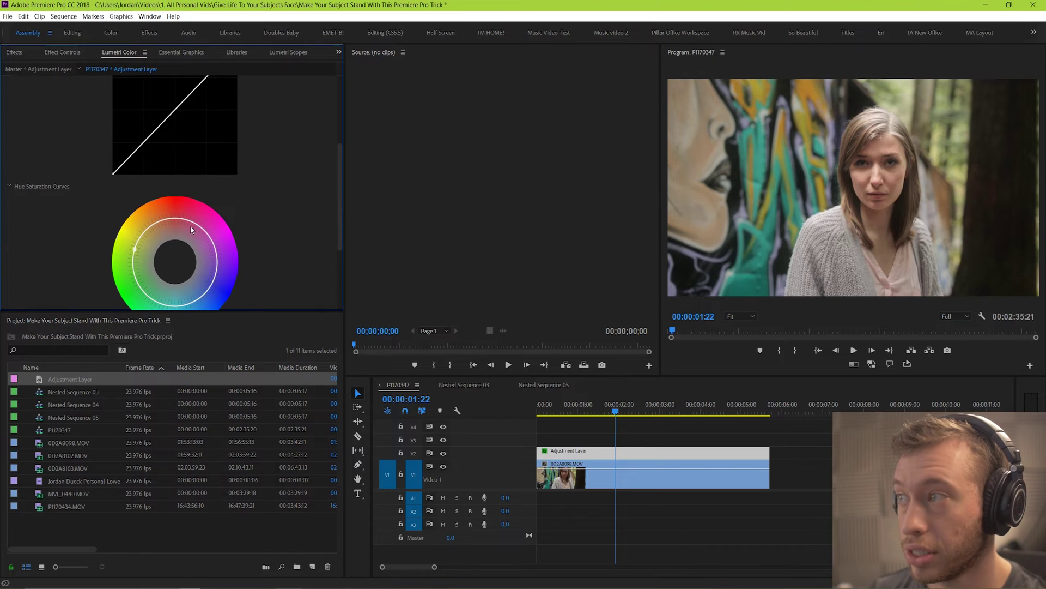
left_click(162, 226)
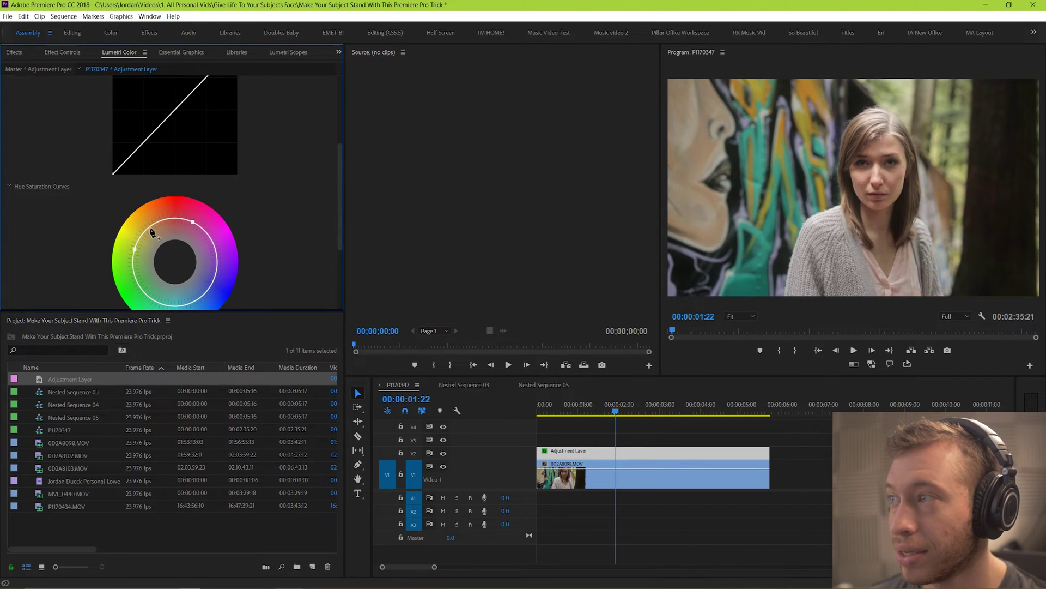
left_click(149, 226)
left_click(174, 218)
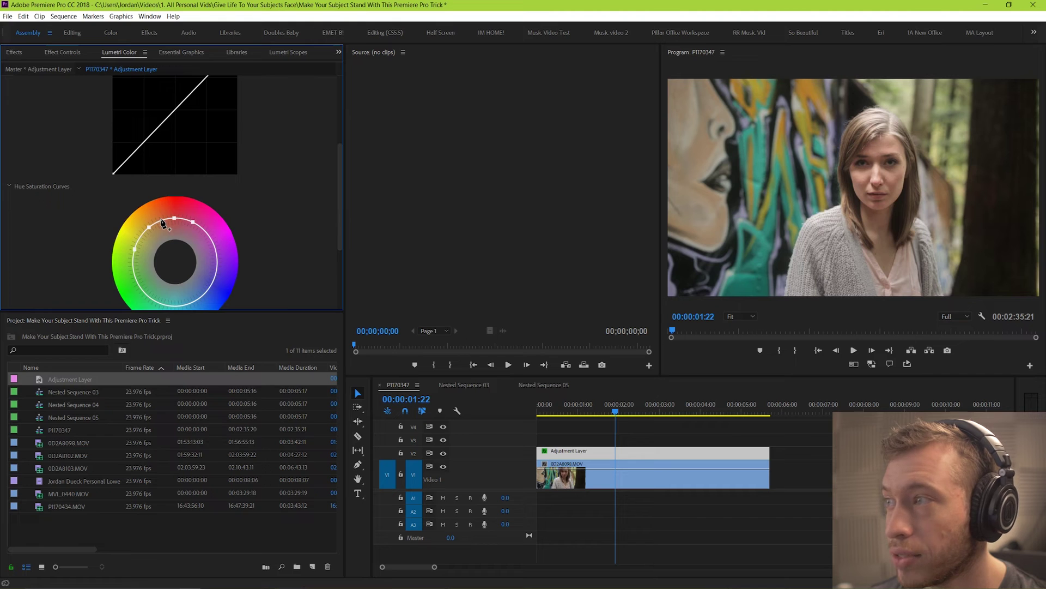
left_click_drag(162, 221, 167, 233)
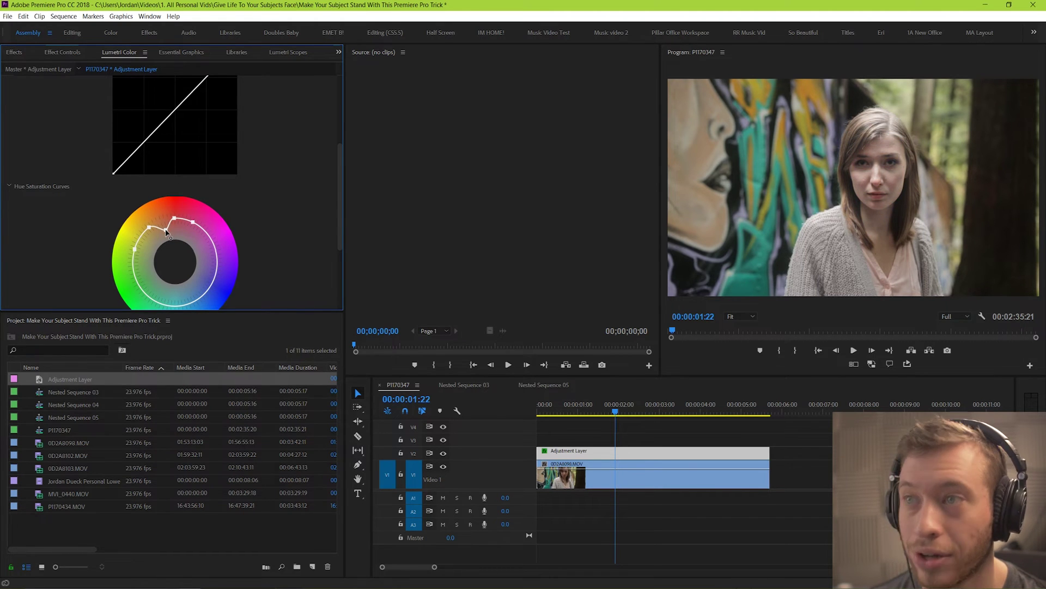
key("ctrl+z")
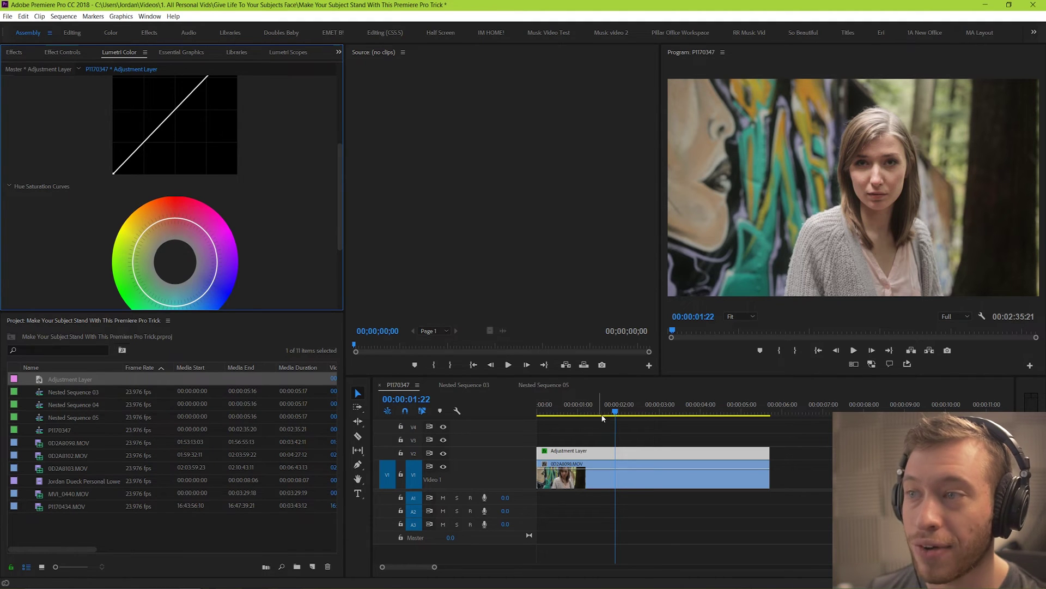
left_click(645, 426)
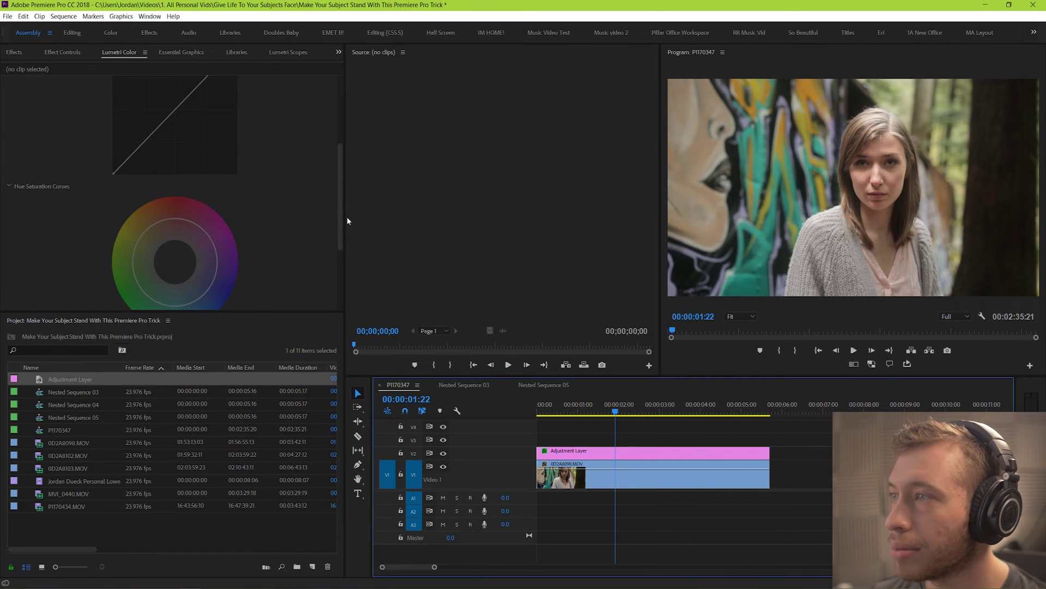
left_click_drag(339, 211, 329, 81)
left_click(250, 86)
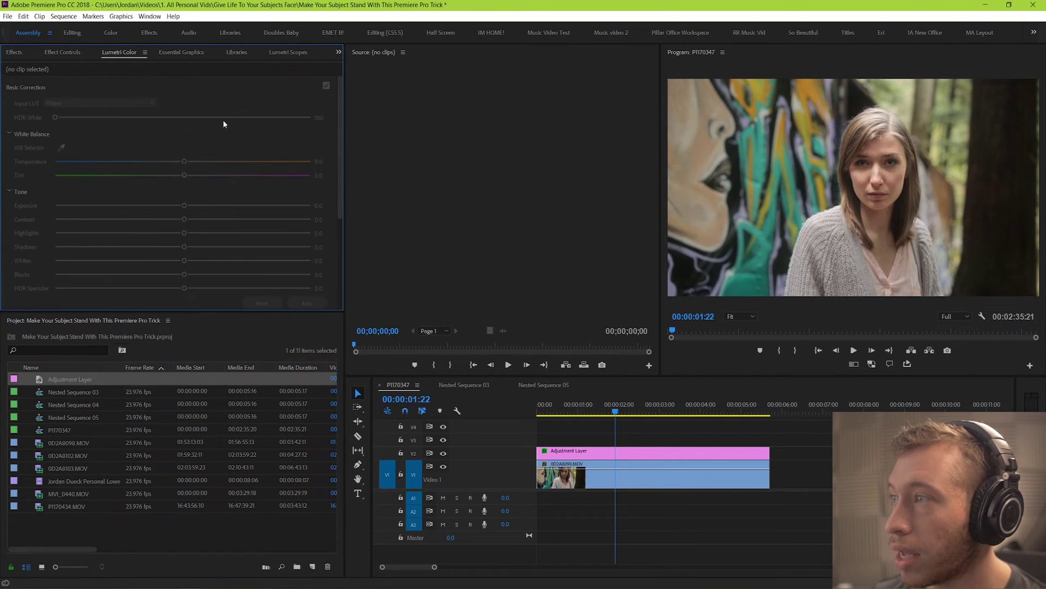
left_click(679, 454)
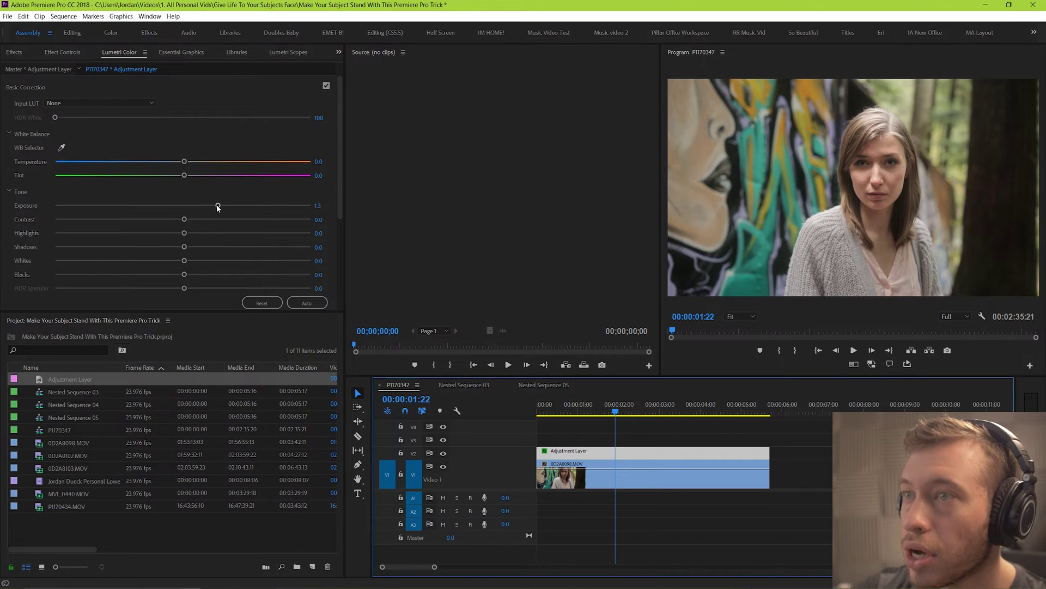
left_click(622, 432)
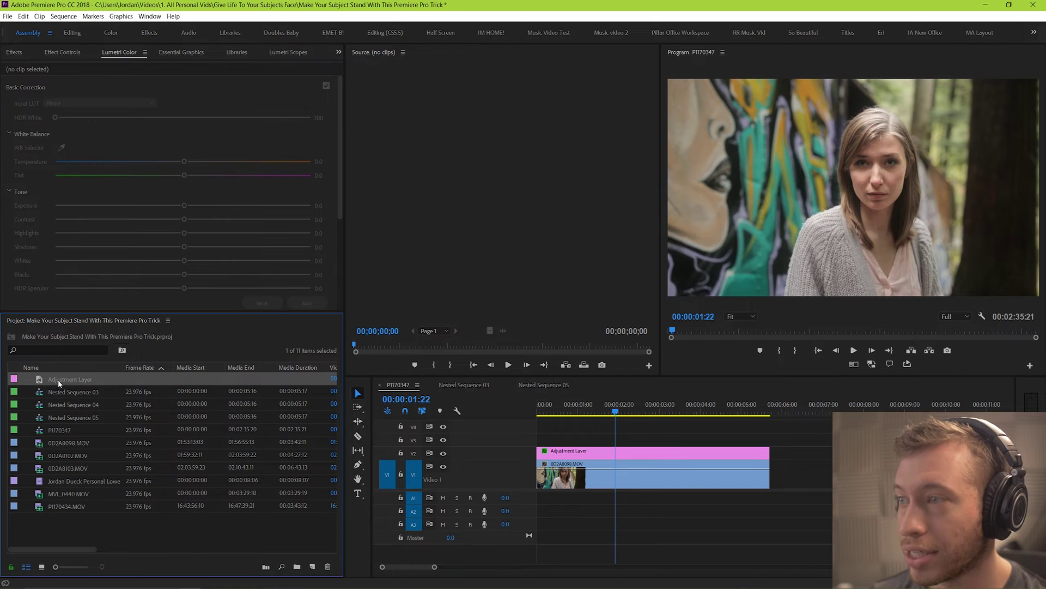
Step: Place a second adjustment layer on V3 over the full clip and shape a small ellipse opacity mask around the image-left eye
left_click_drag(57, 380, 766, 439)
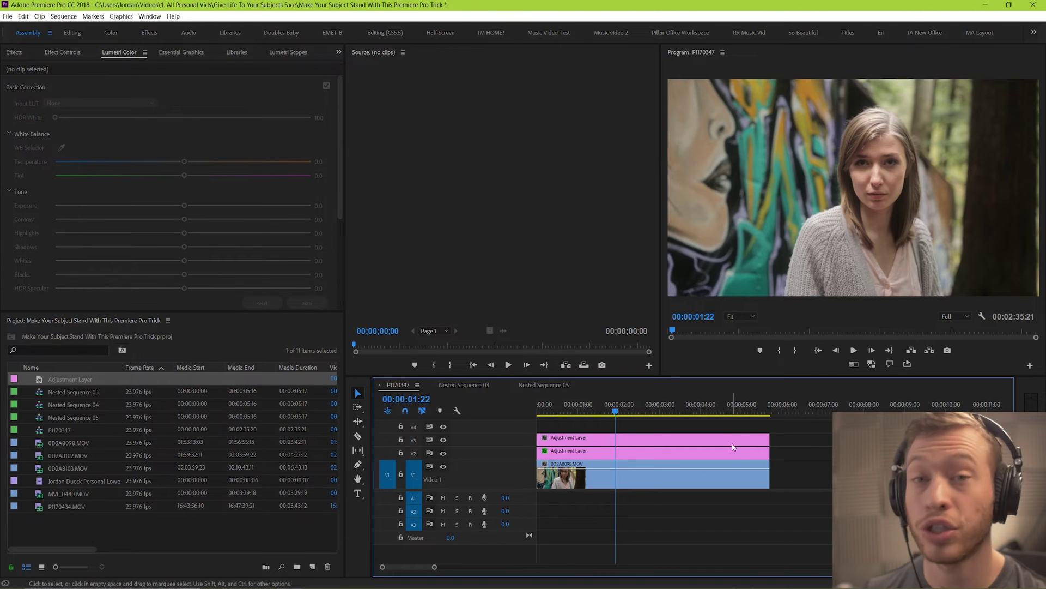
left_click(620, 440)
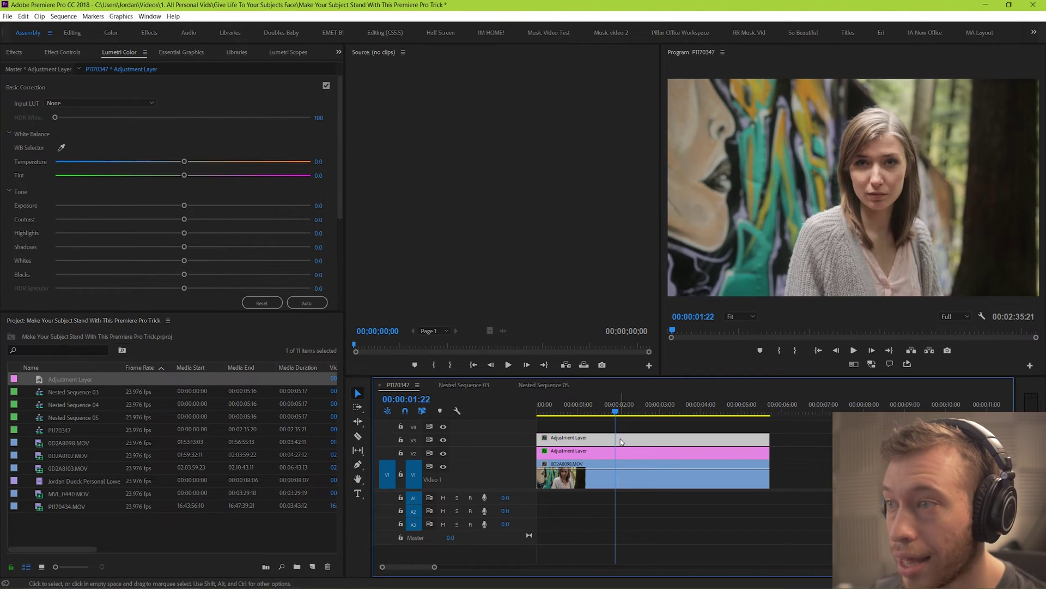
left_click(74, 53)
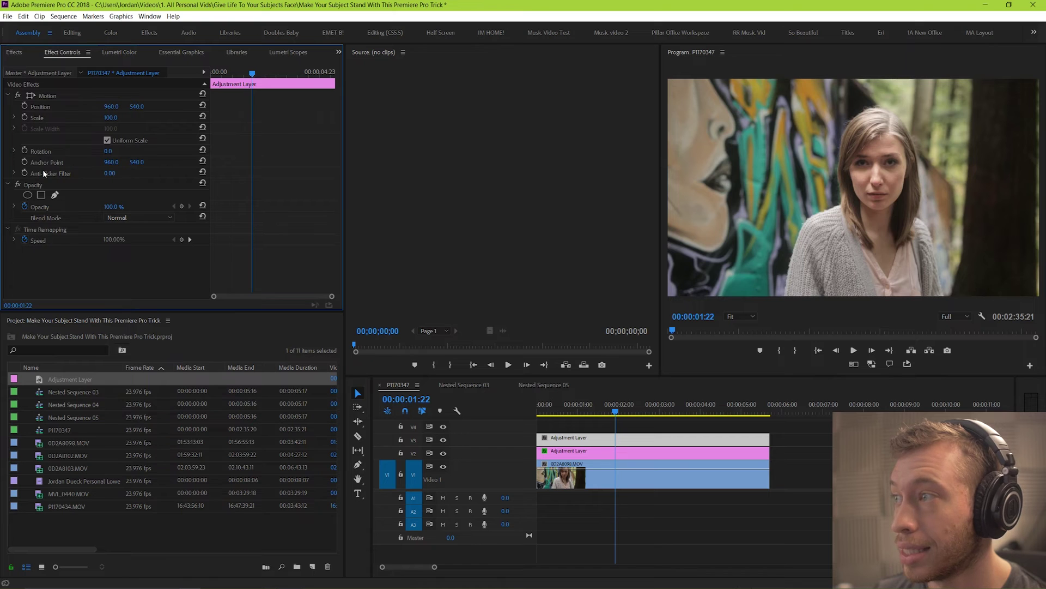
left_click(28, 195)
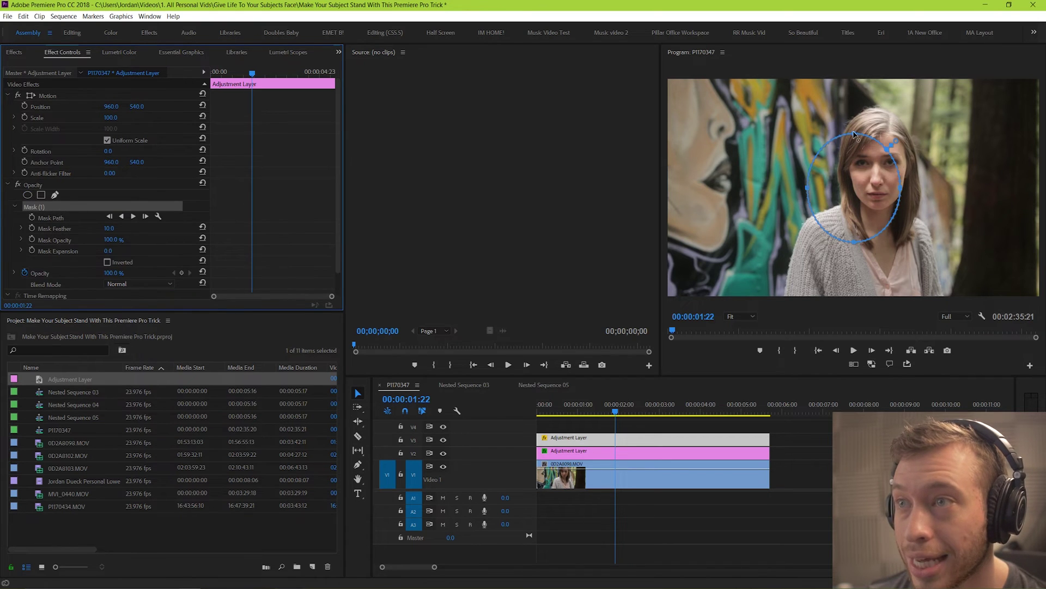
left_click_drag(854, 133, 859, 165)
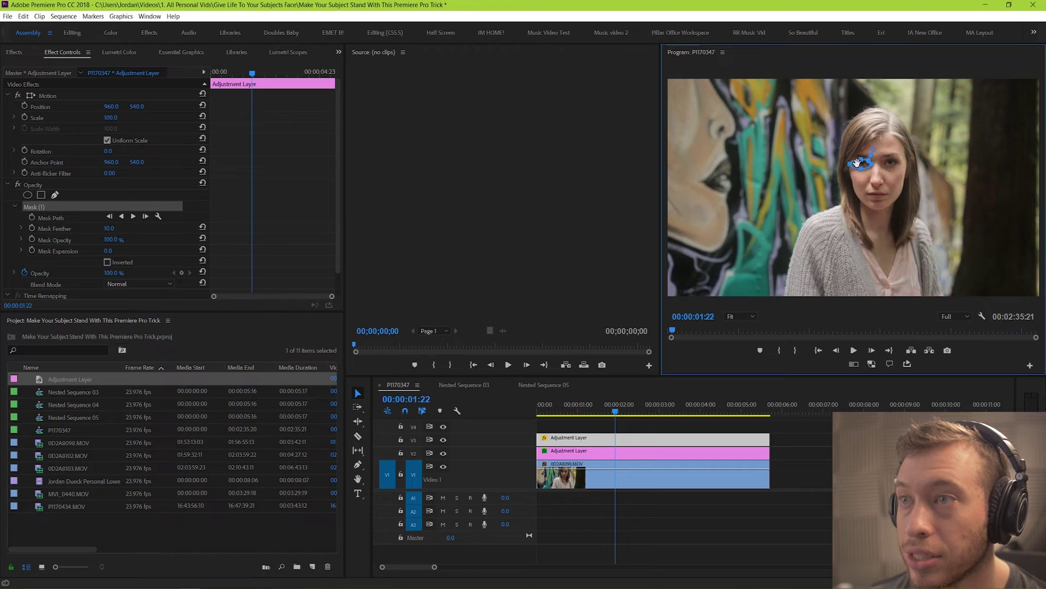
left_click_drag(860, 165, 856, 162)
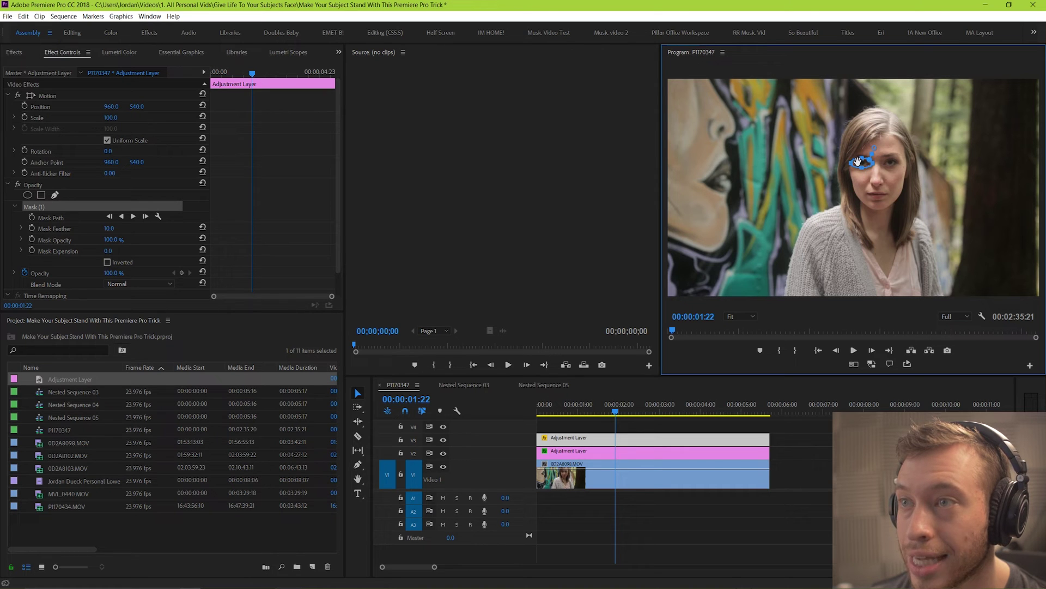
left_click(798, 473)
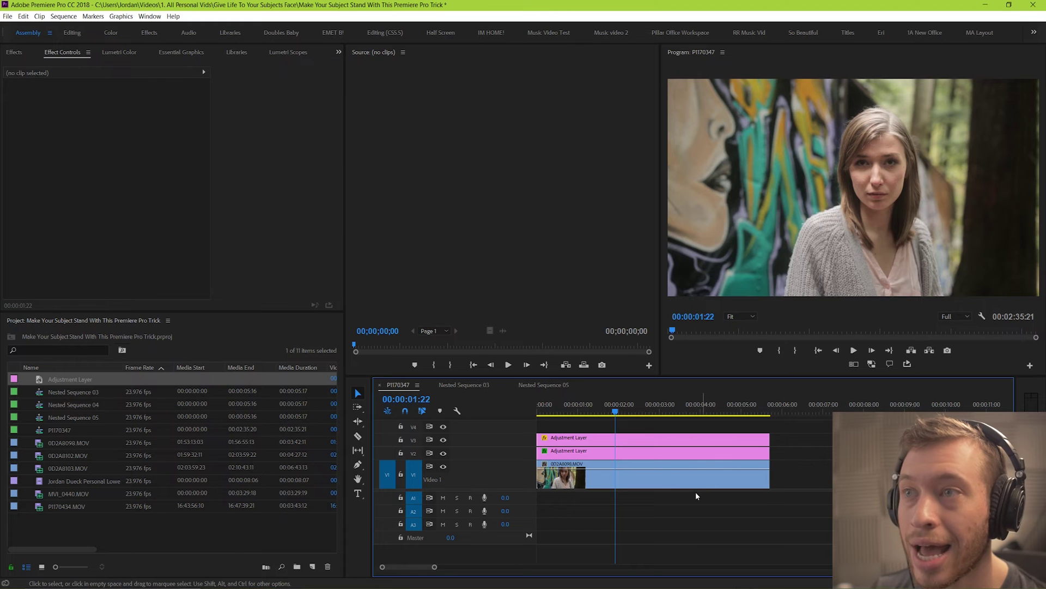
Step: Set the V3 adjustment layer's eye mask to a Mask Feather of 21 and a Mask Expansion of -1
left_click(627, 440)
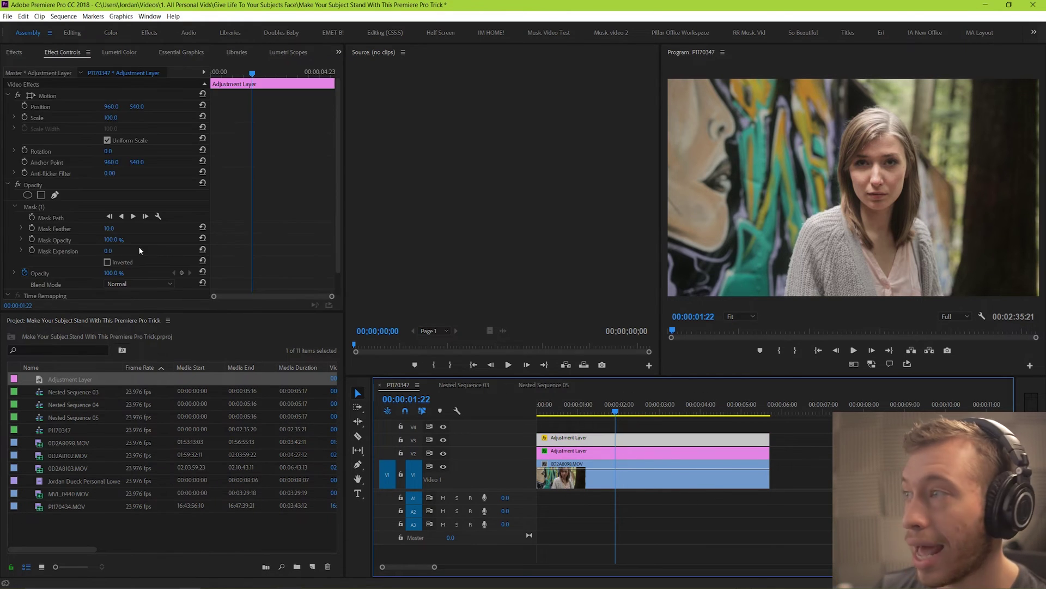
left_click(32, 207)
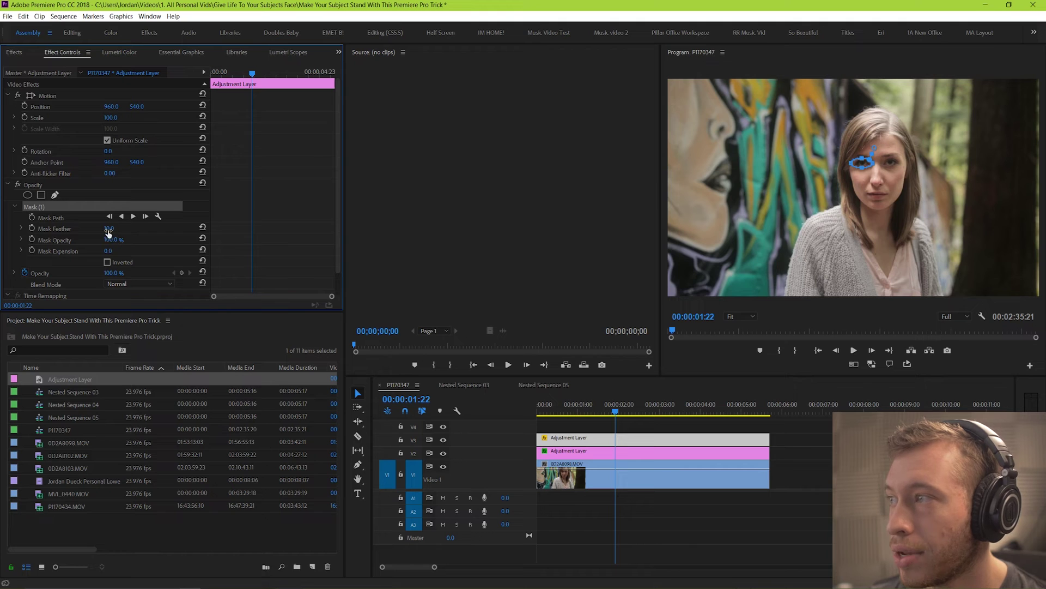
left_click_drag(109, 229, 127, 229)
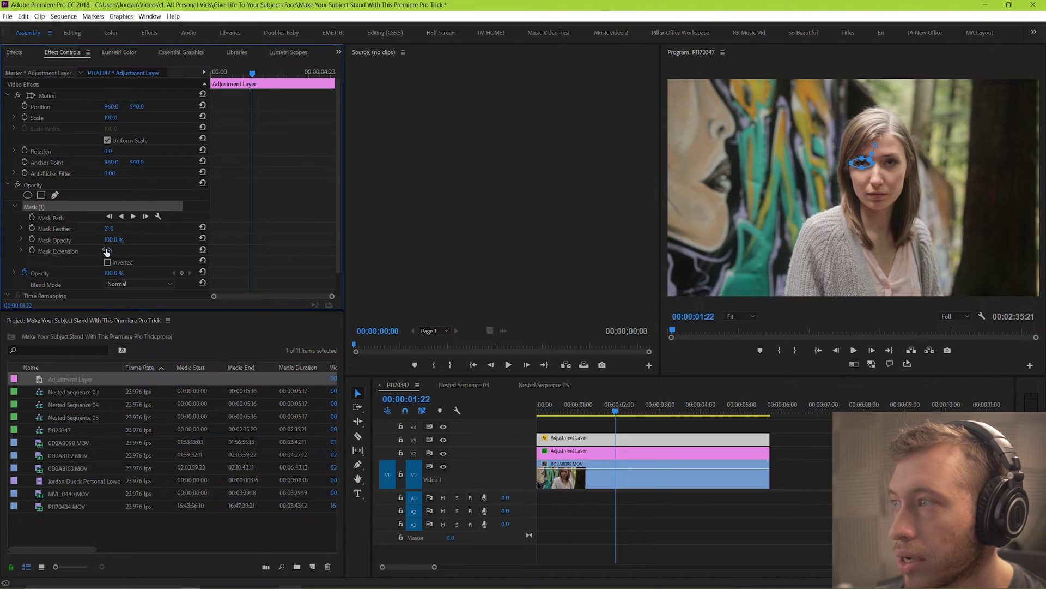
left_click_drag(108, 251, 106, 251)
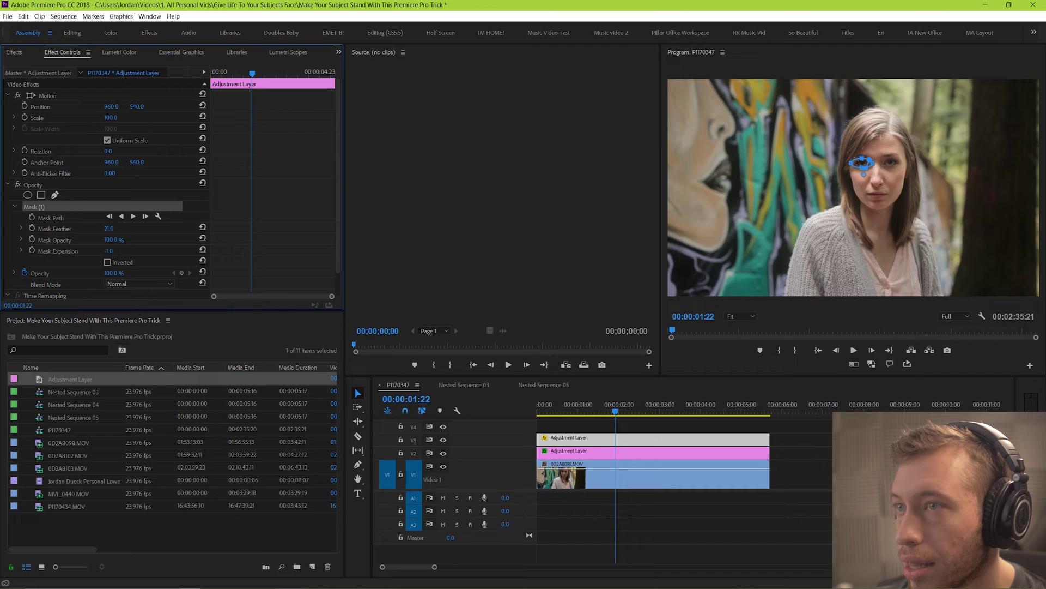
left_click(801, 474)
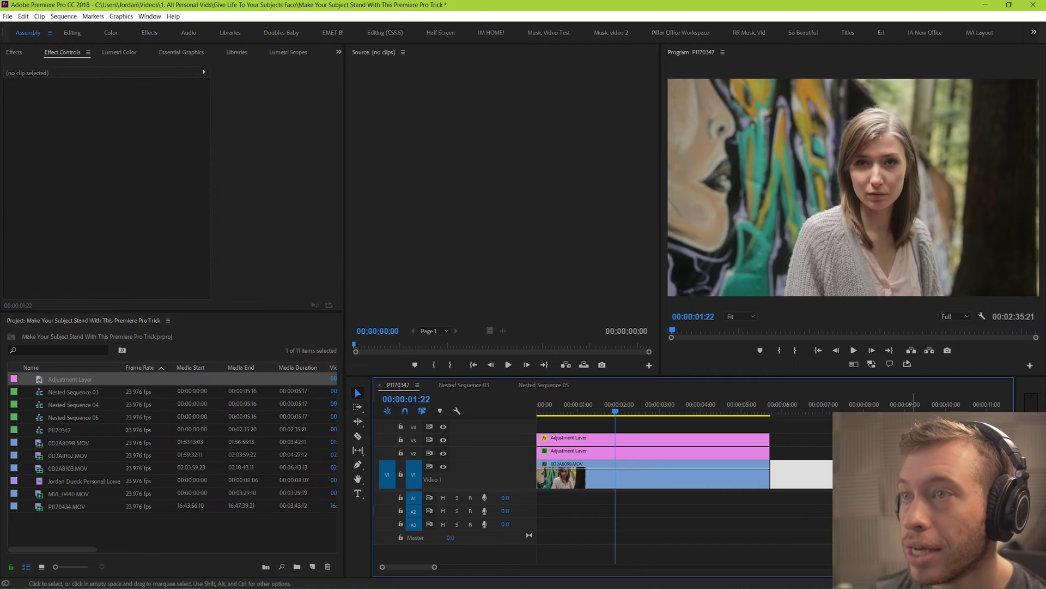
Step: Try tracking the V3 eye mask forward from 00:00:01:22, stop the tracking, and delete the Mask Path keyframes after that frame
left_click(649, 439)
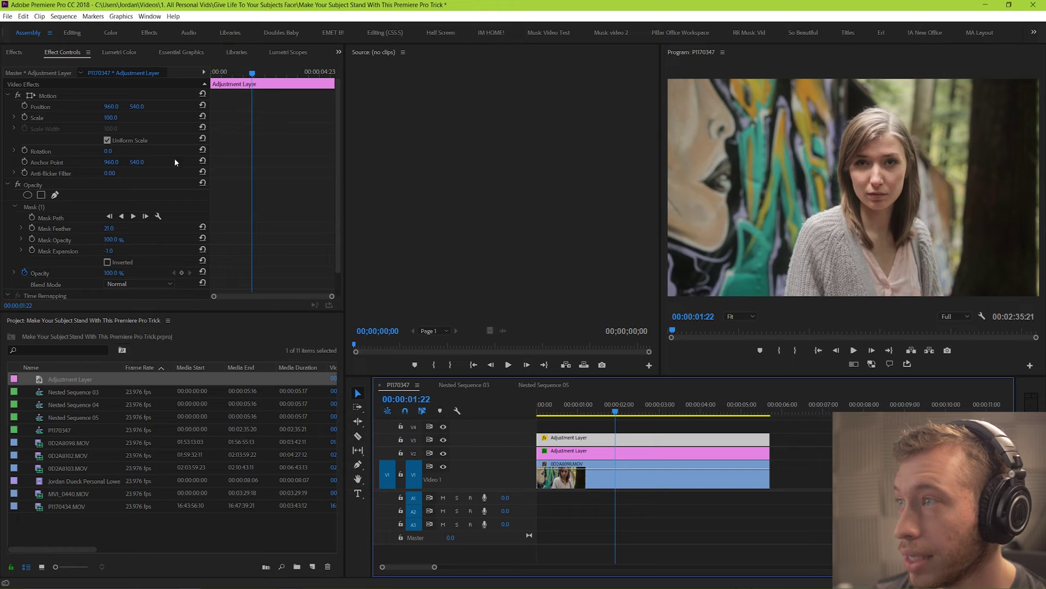
left_click(133, 216)
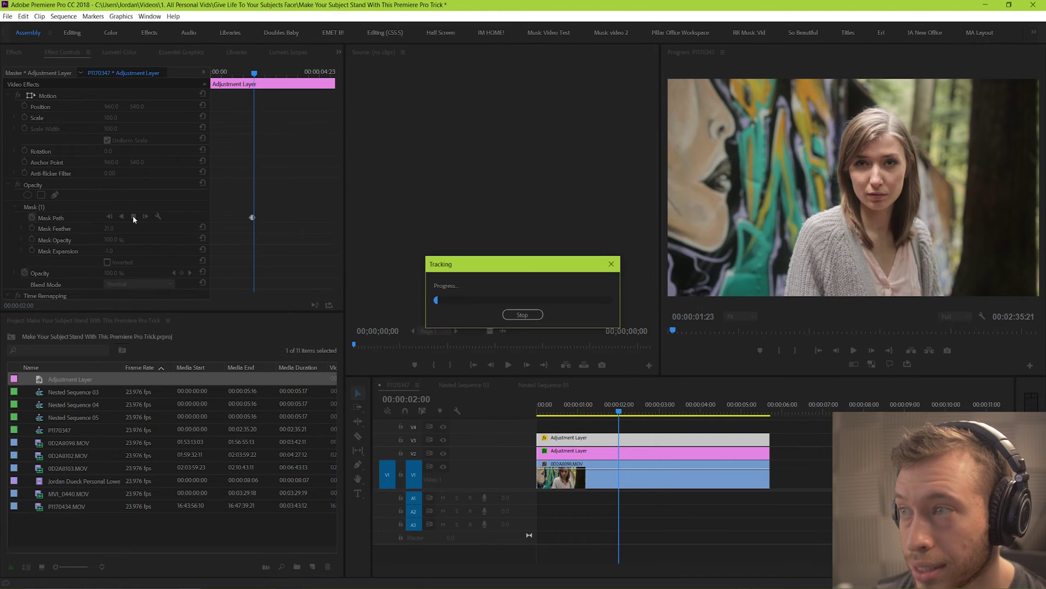
left_click(523, 314)
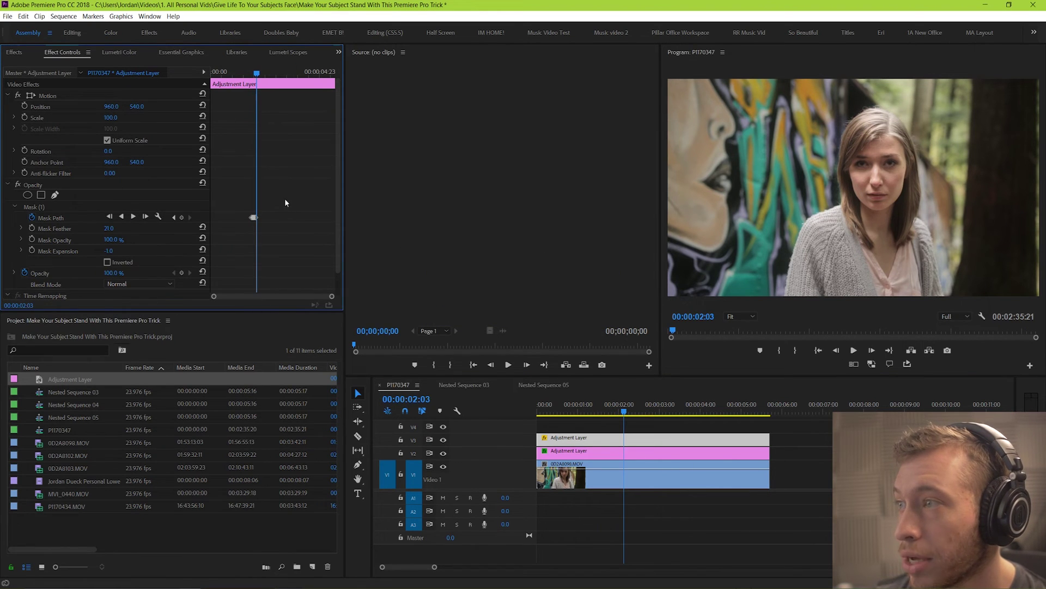
key("equal")
key("equal")
key("equal")
key("equal")
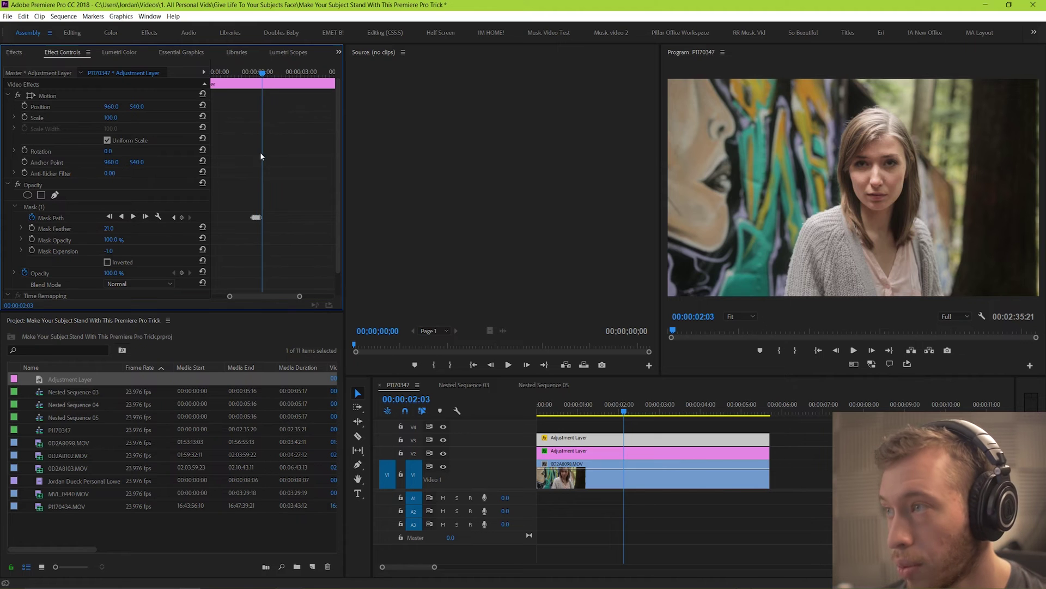
left_click_drag(258, 73, 233, 75)
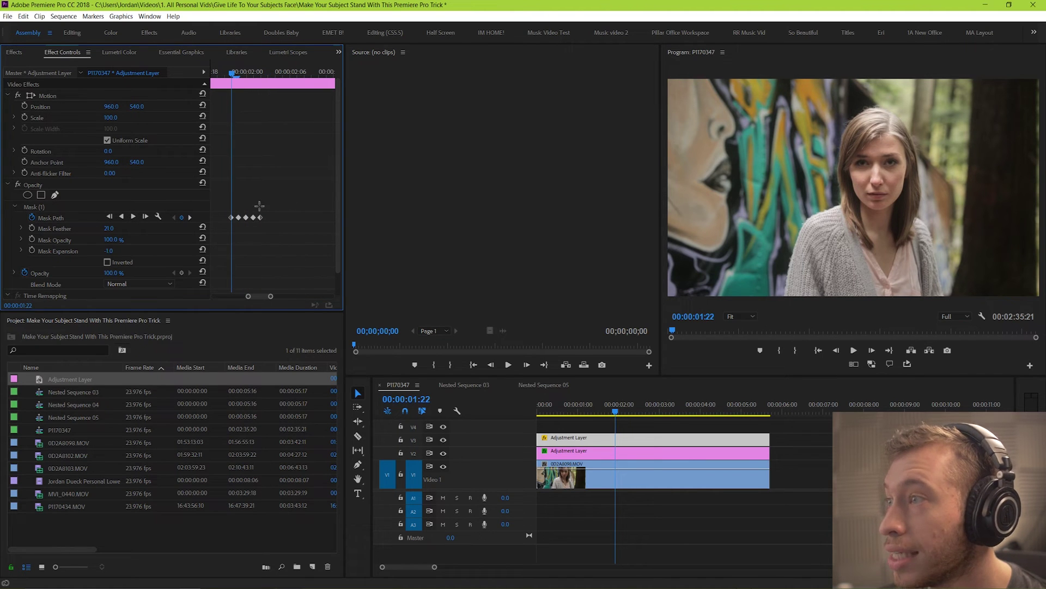
left_click_drag(291, 202, 236, 226)
key("Delete")
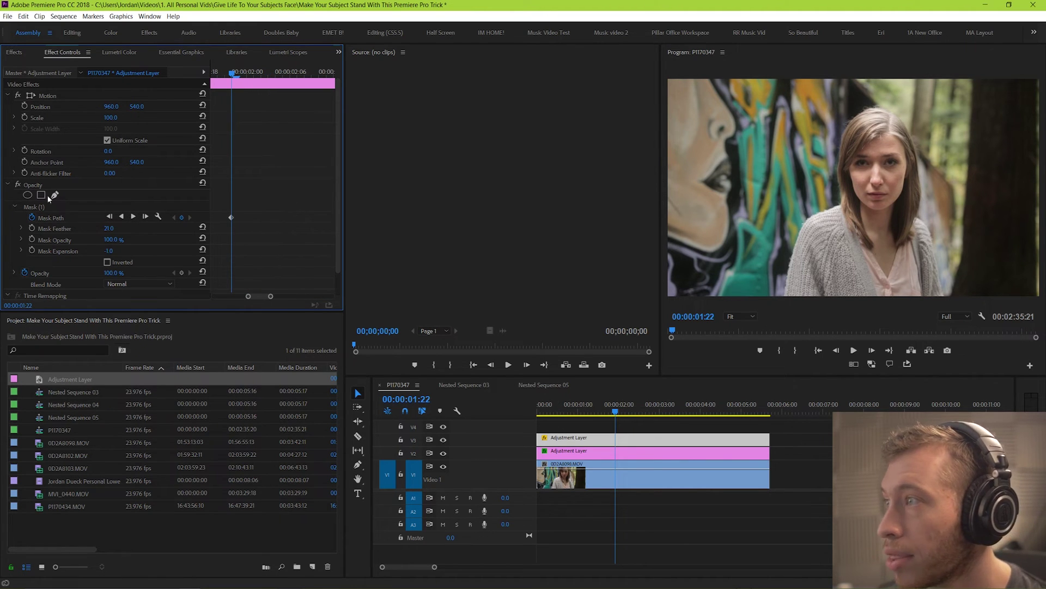
Step: Select the V3 layer's eye mask and track it forward from 00:00:01:22 to the end of the clip
left_click(35, 208)
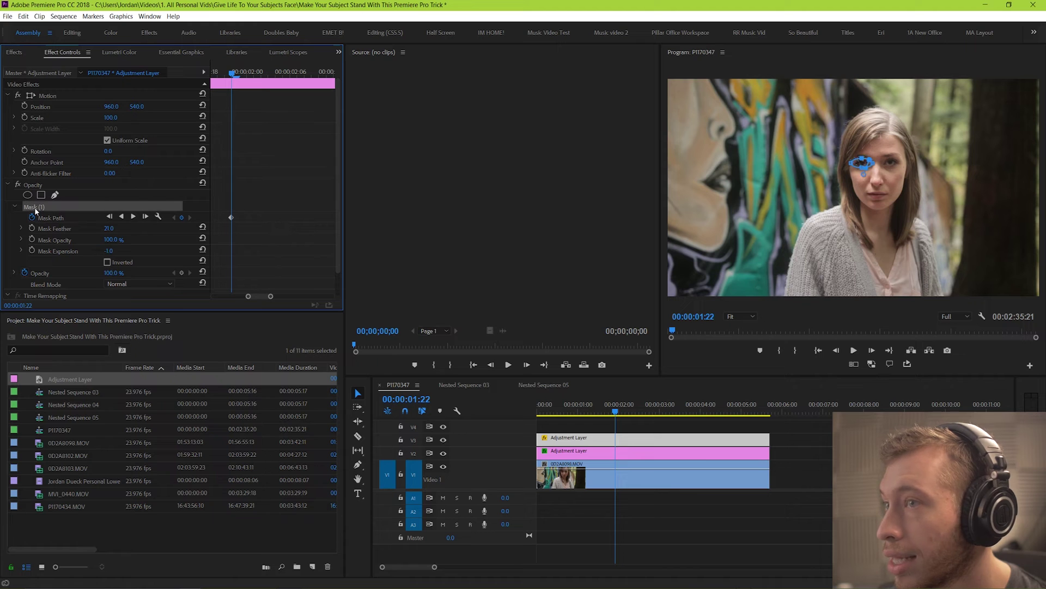
left_click(133, 216)
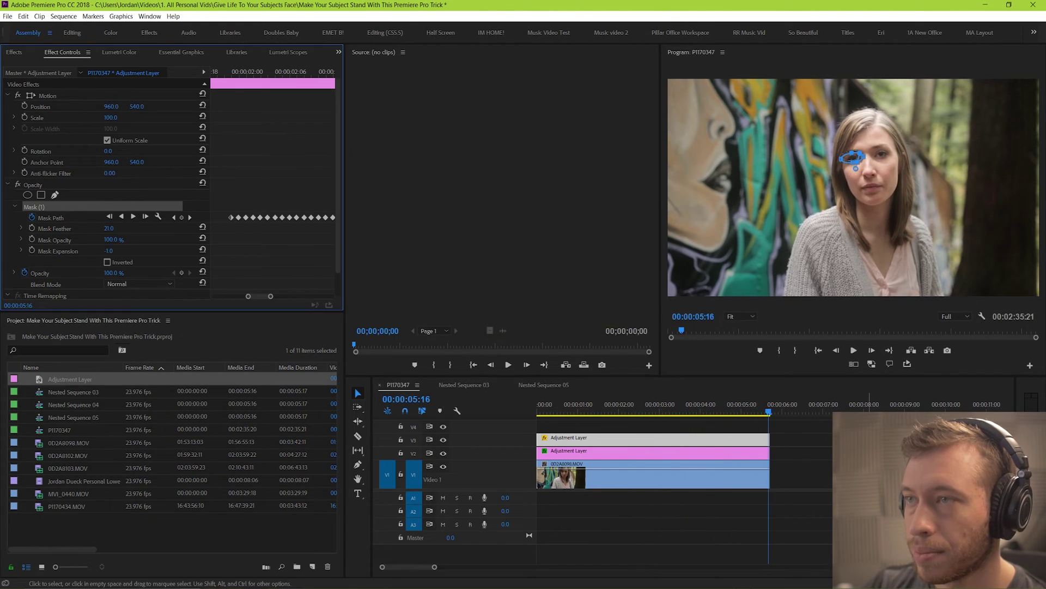
Step: Go to 00:00:03:14 and compare the face with the V2 track hidden and shown
left_click(752, 409)
left_click_drag(752, 410, 684, 409)
key("ctrl+shift+a")
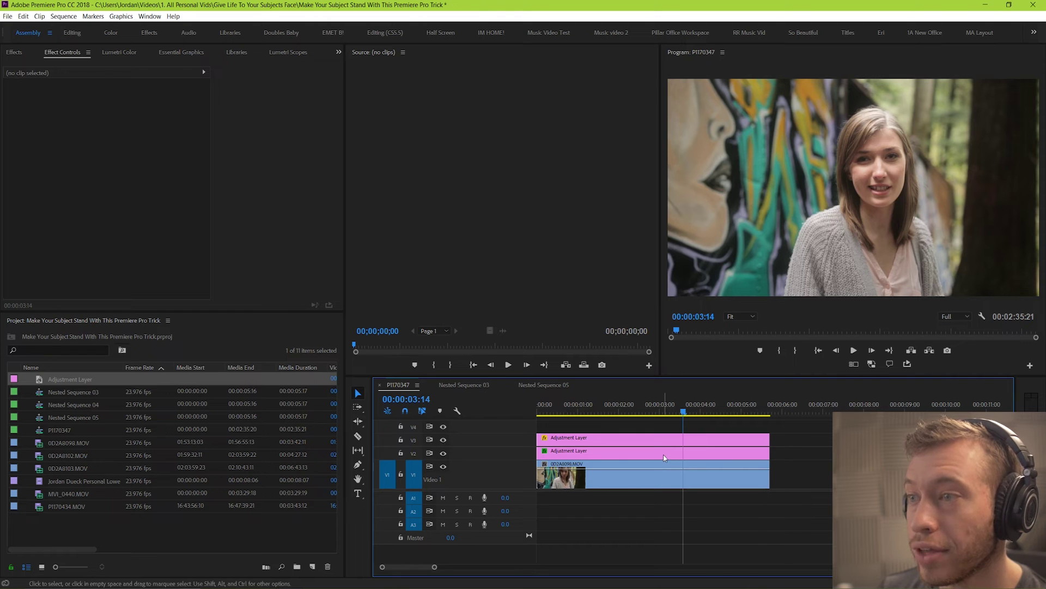
left_click(443, 453)
left_click(444, 454)
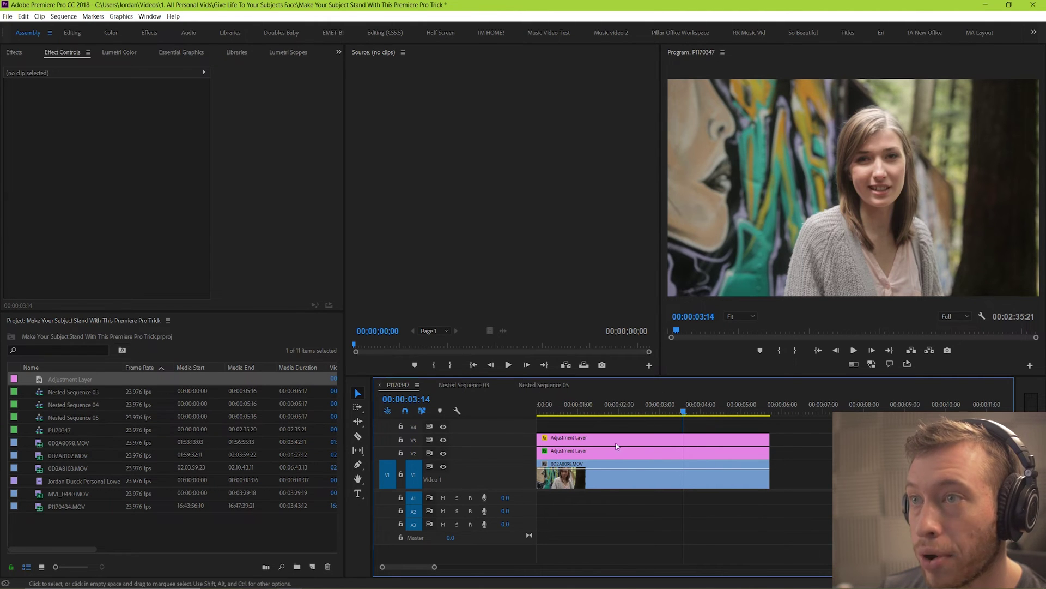
Step: Push the V3 adjustment layer's Exposure to 5.0 to test the eye mask, and settle it at 0.8
left_click(650, 444)
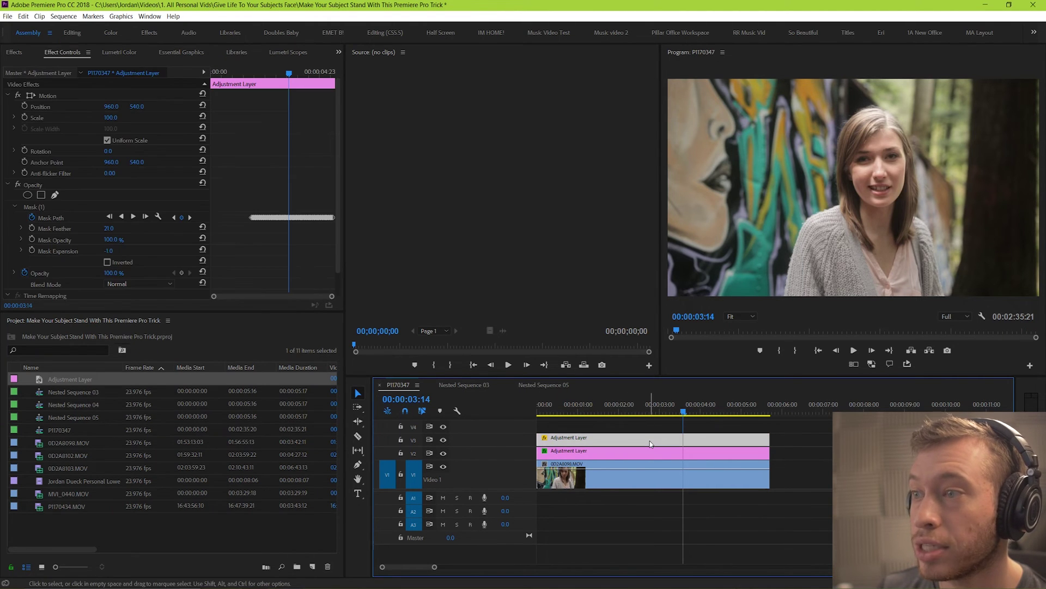
left_click(124, 53)
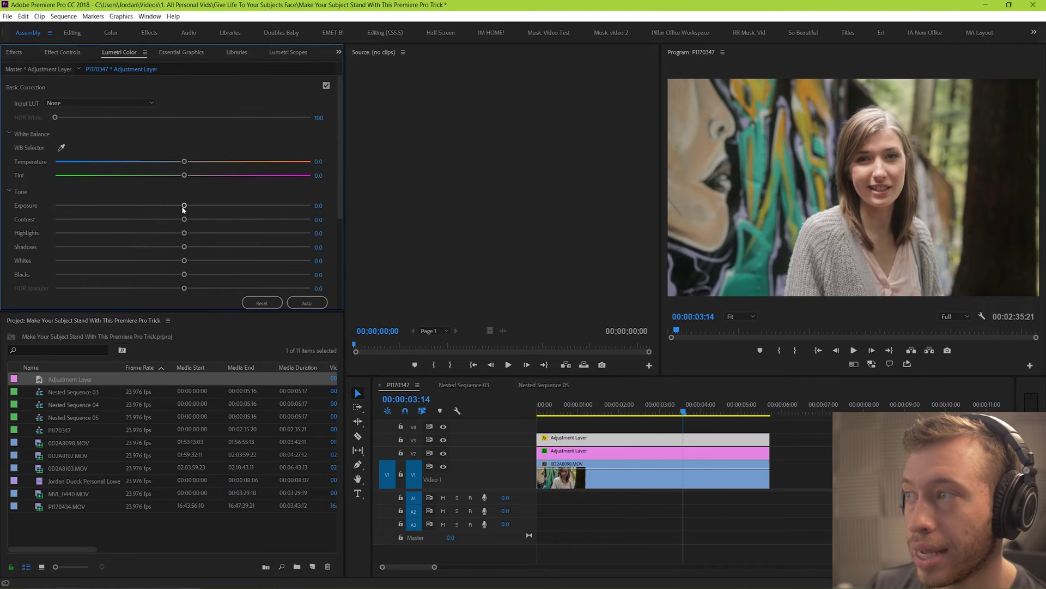
left_click_drag(183, 209, 386, 210)
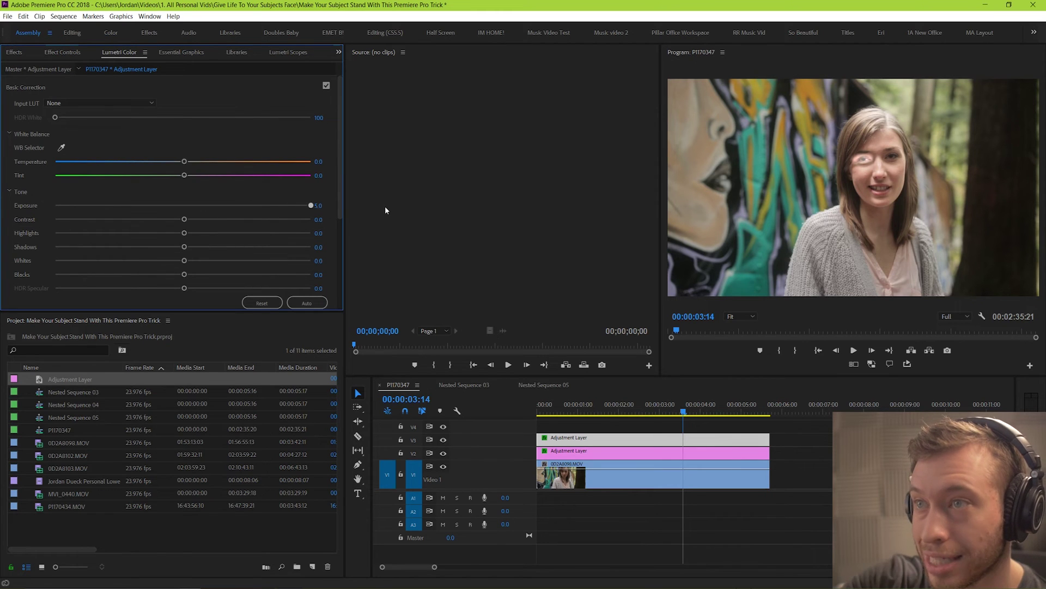
left_click_drag(313, 205, 204, 208)
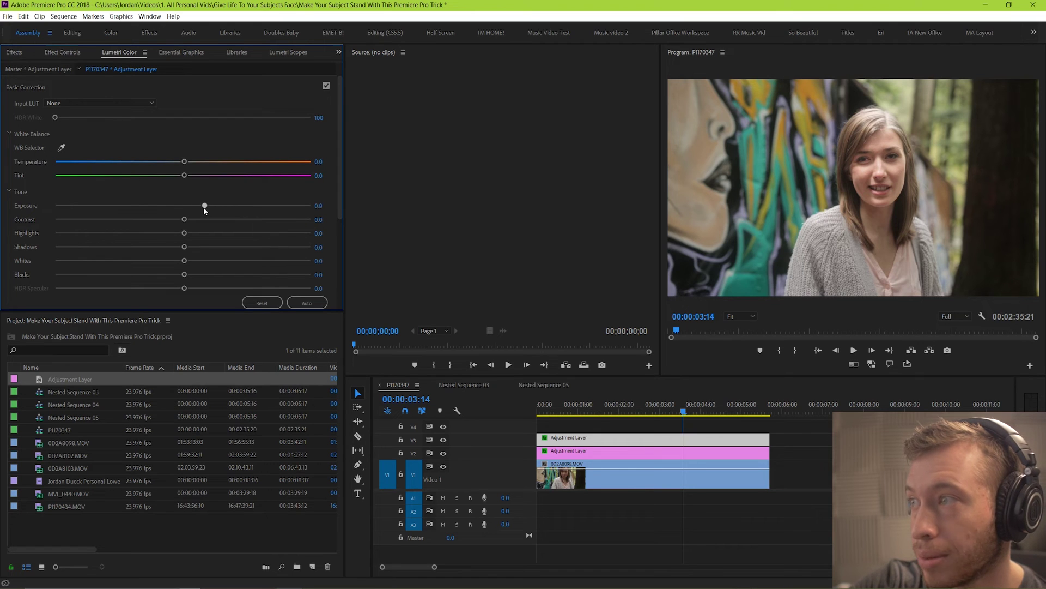
Step: Toggle the V3 track's visibility repeatedly to compare the eye with and without the added exposure
left_click(443, 440)
left_click(443, 439)
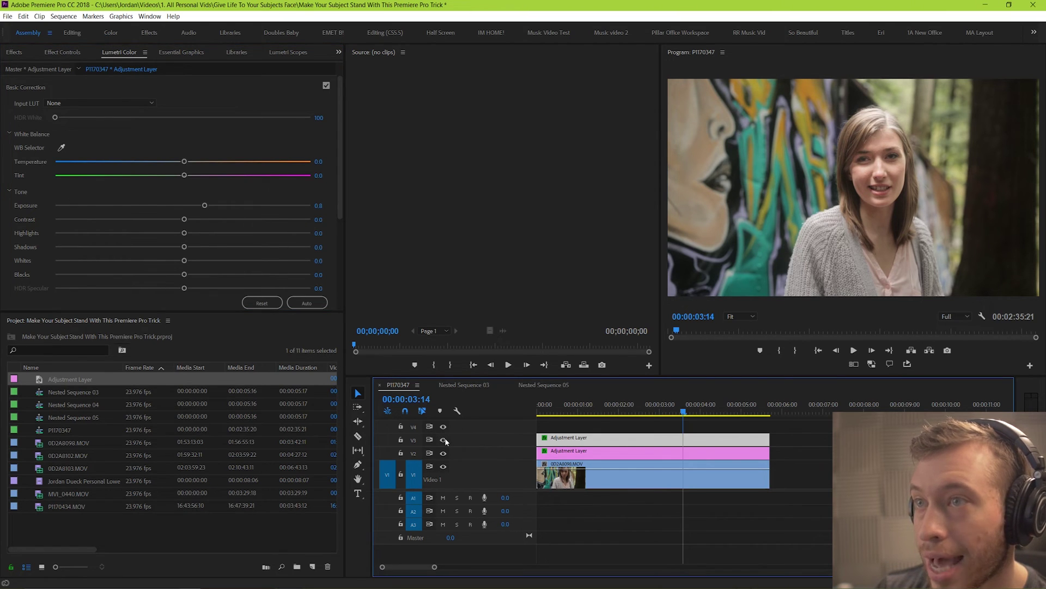
left_click(445, 440)
left_click(444, 439)
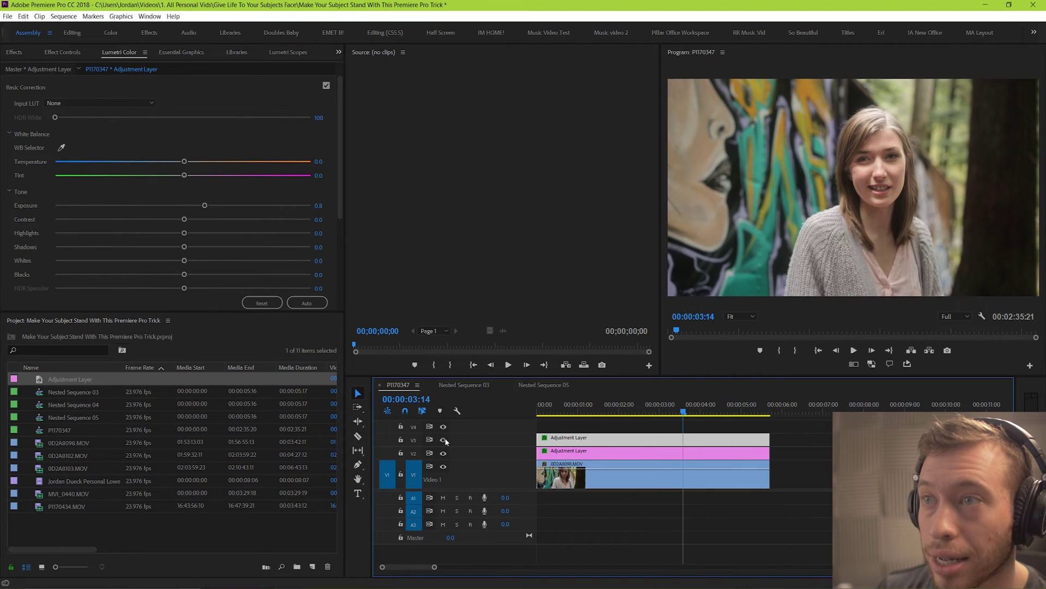
left_click(445, 440)
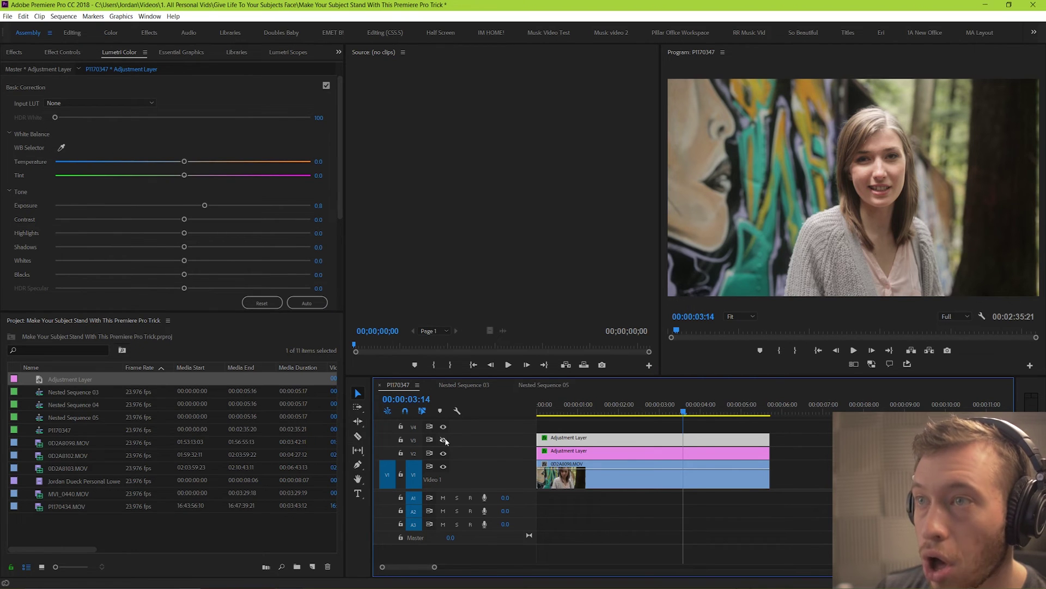
left_click(445, 440)
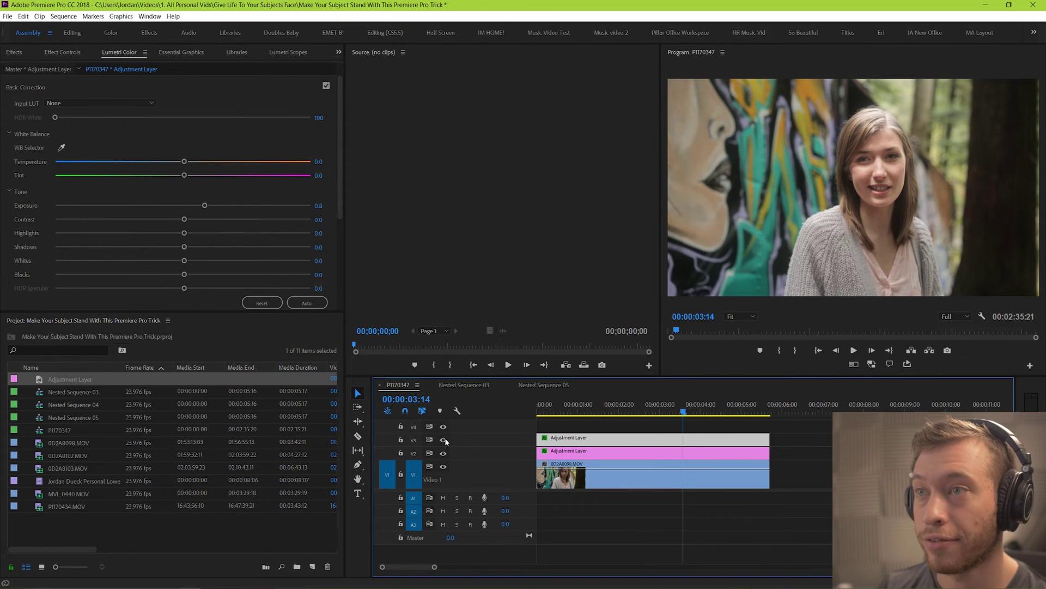
Step: Add a second ellipse mask to the V3 adjustment layer's Opacity and shape it to a small oval over the woman's other eye
left_click(62, 52)
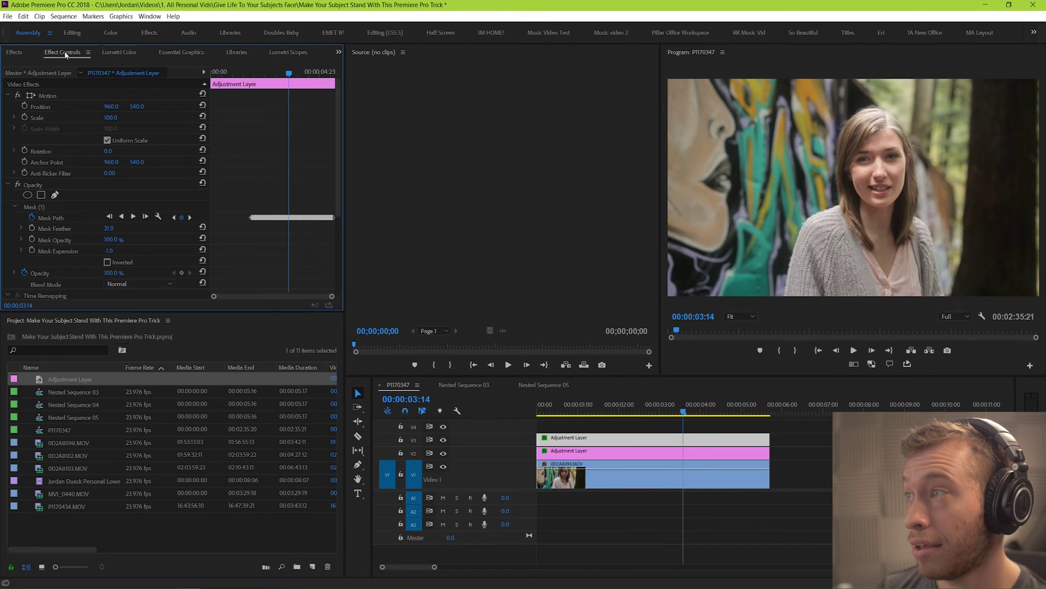
left_click(37, 210)
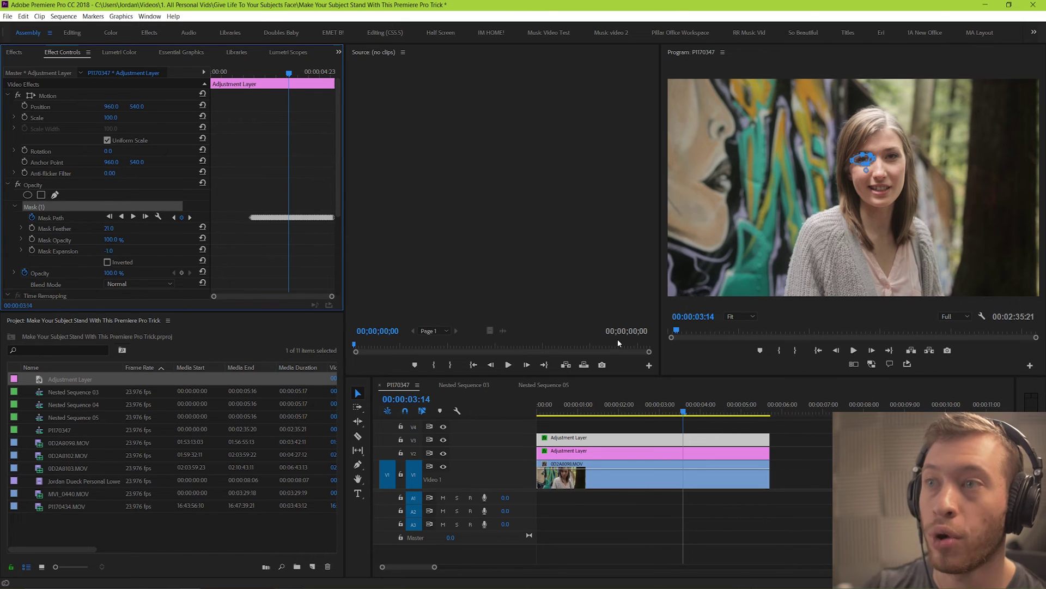
left_click(27, 195)
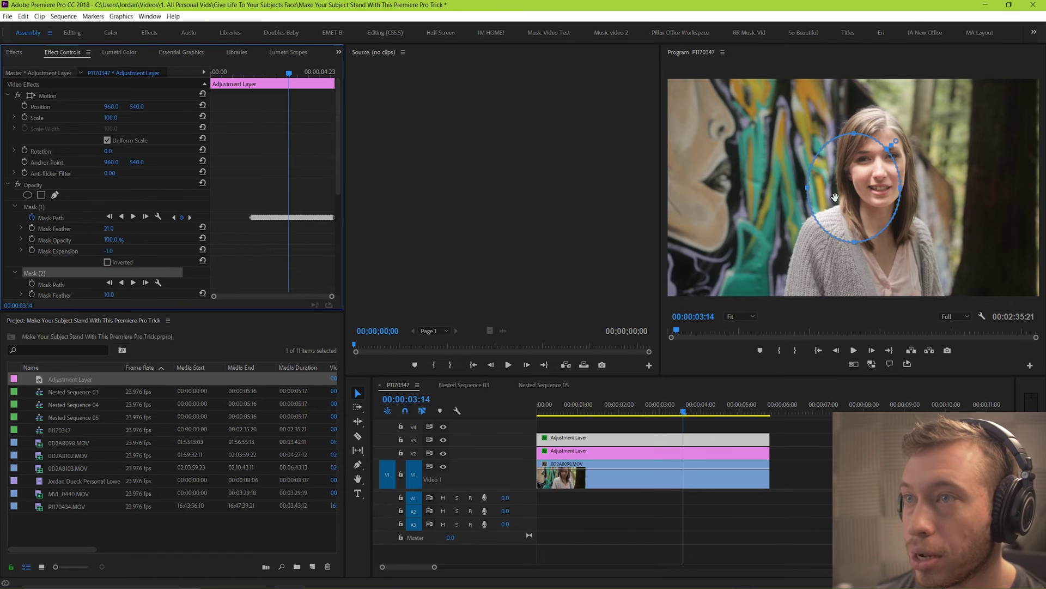
left_click_drag(839, 197, 920, 157)
left_click_drag(924, 96, 887, 153)
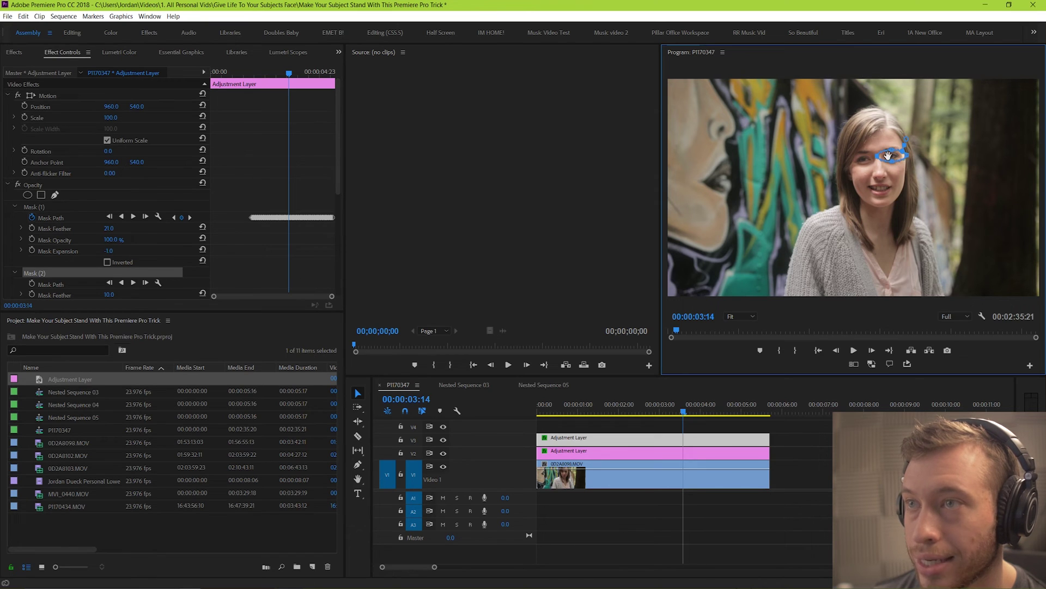
left_click_drag(887, 154, 890, 157)
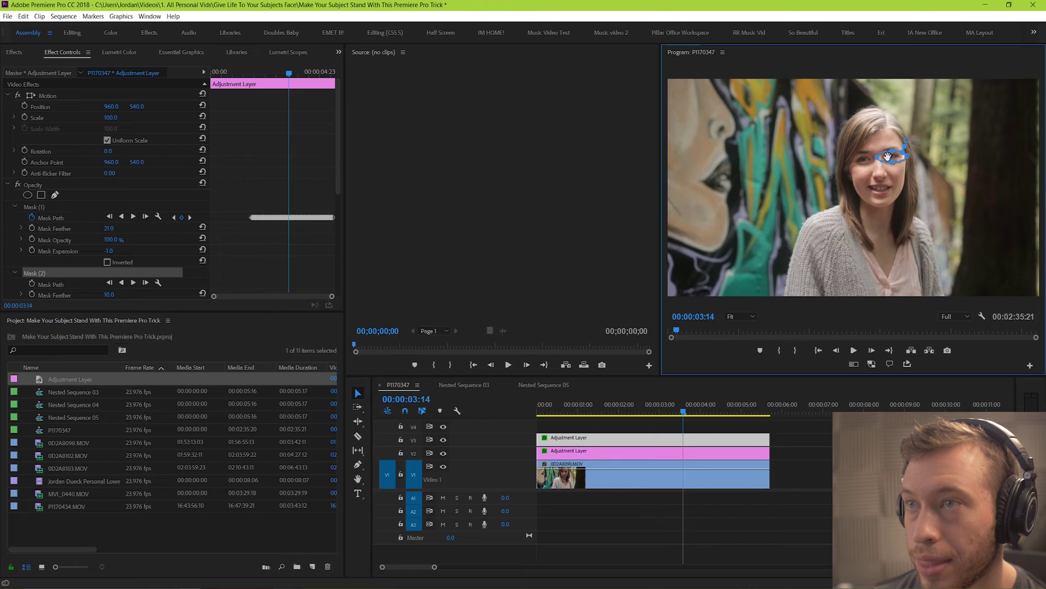
Step: Deselect the layer and toggle the V3 track's visibility several times to compare the eyes with and without brightening
left_click(795, 446)
left_click(794, 445)
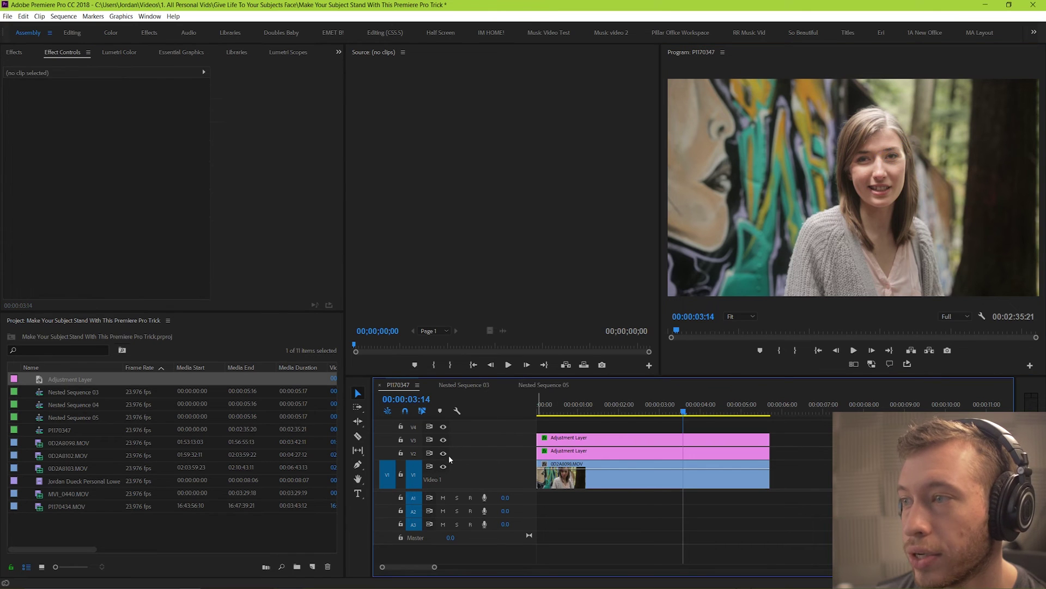
left_click(444, 440)
left_click(444, 439)
left_click(443, 440)
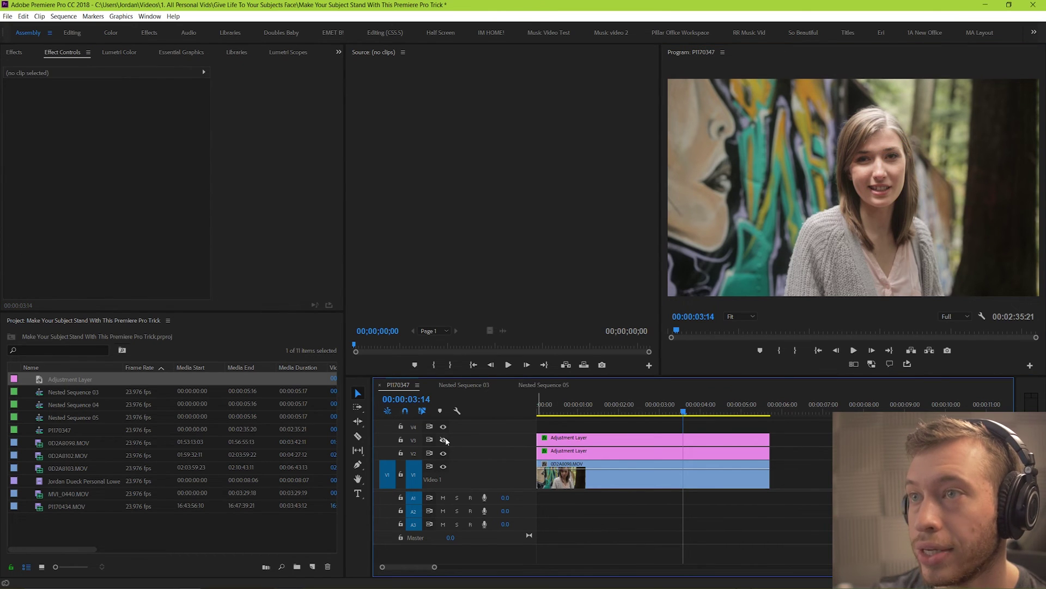
left_click(444, 440)
left_click(444, 440)
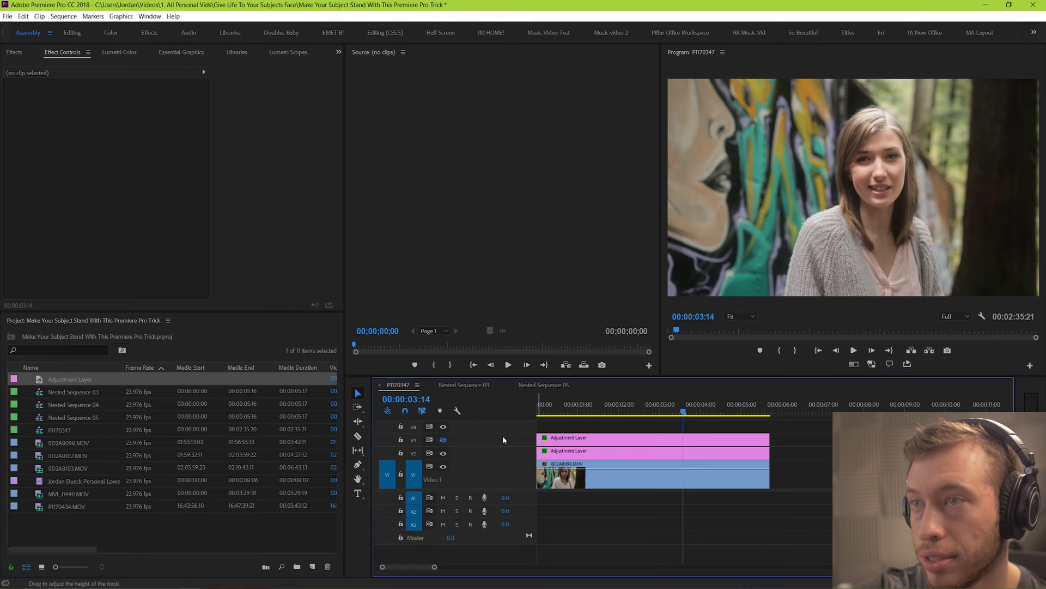
Step: Go to 00:00:01:20 and reposition the V3 layer's Mask (2) over the woman's unmasked eye
left_click(642, 438)
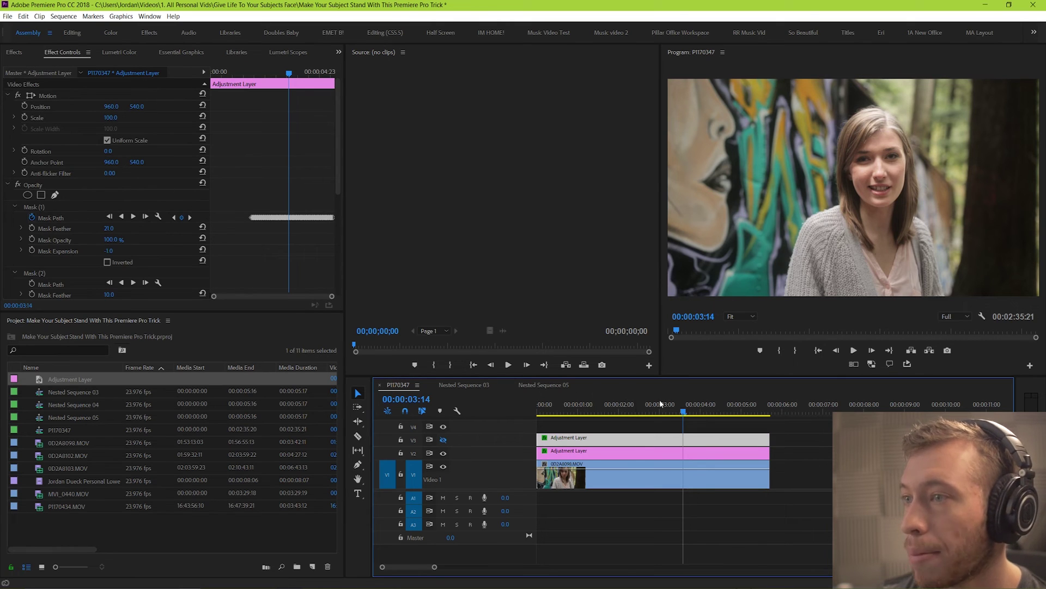
left_click_drag(659, 403, 612, 394)
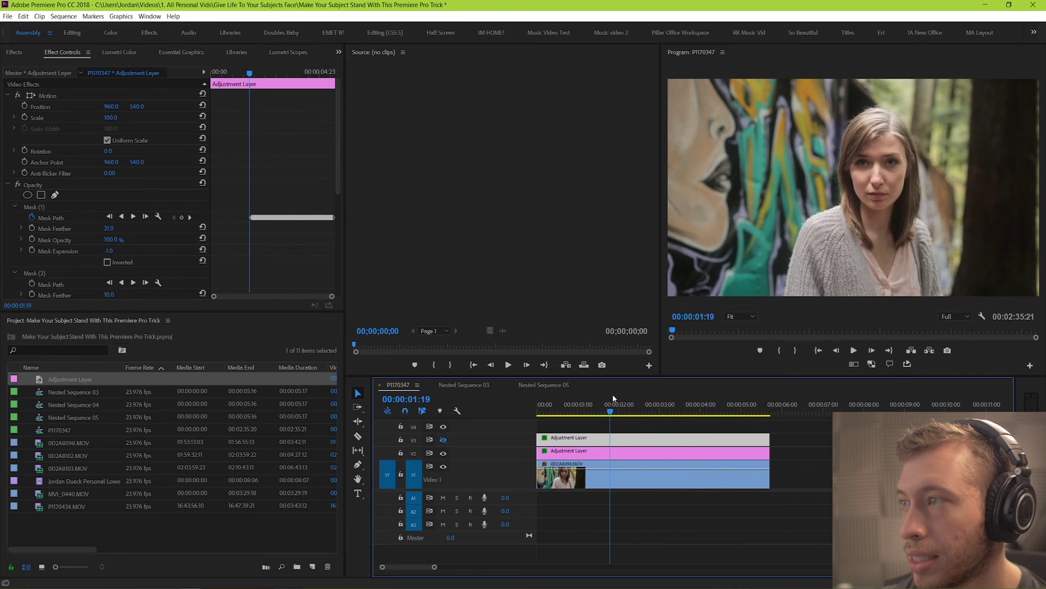
left_click(31, 208)
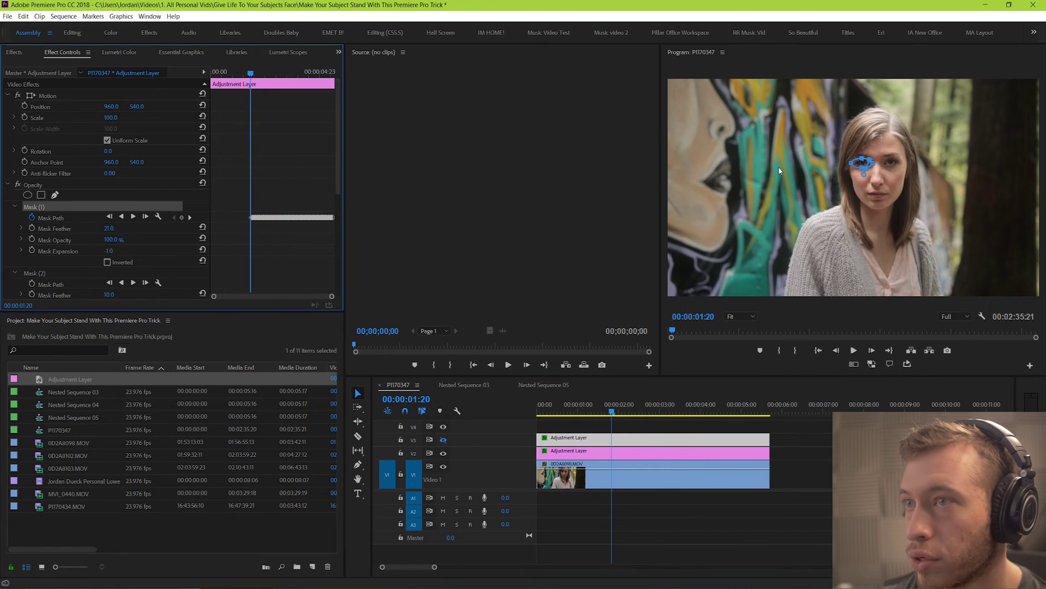
left_click(85, 272)
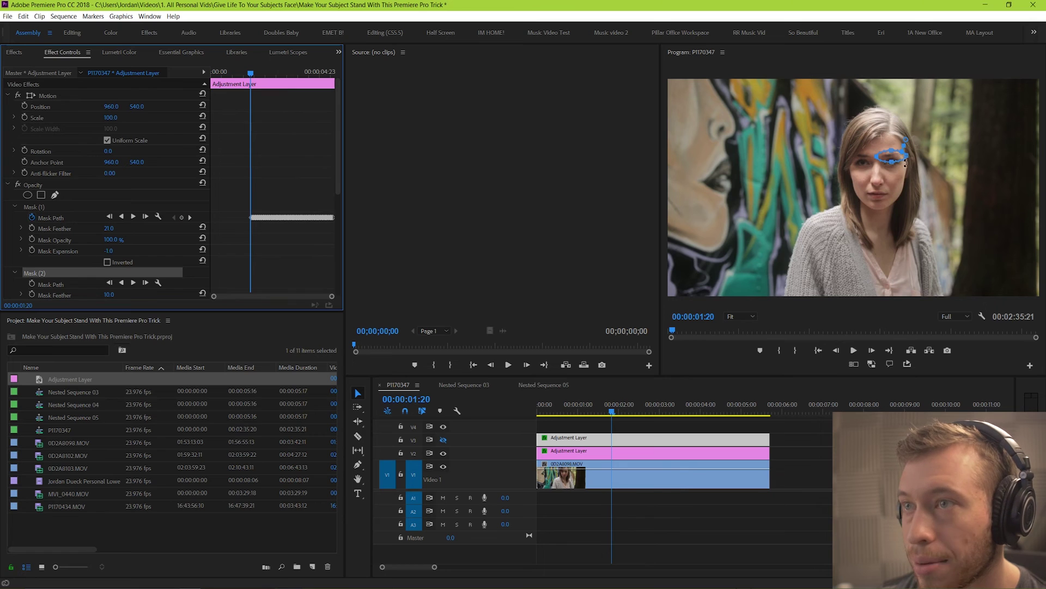
left_click_drag(891, 162, 888, 162)
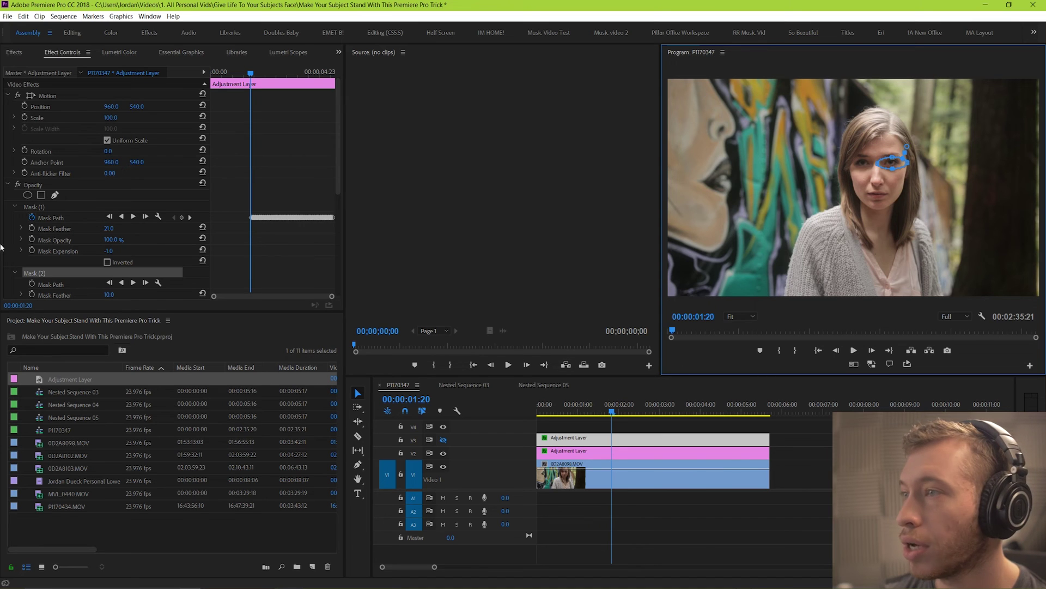
Step: Match Mask (2) to the first eye mask with Mask Feather 21.0 and Mask Expansion -1.0, and fit its outline to the eye
scroll(140, 234, "down", 1)
left_click(109, 207)
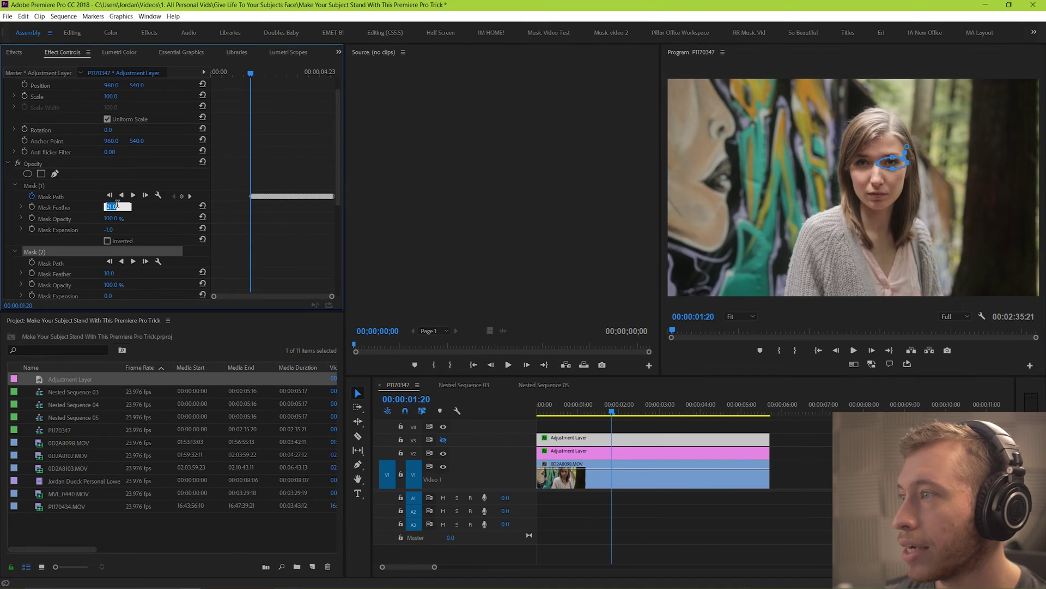
left_click(109, 273)
type("21.0")
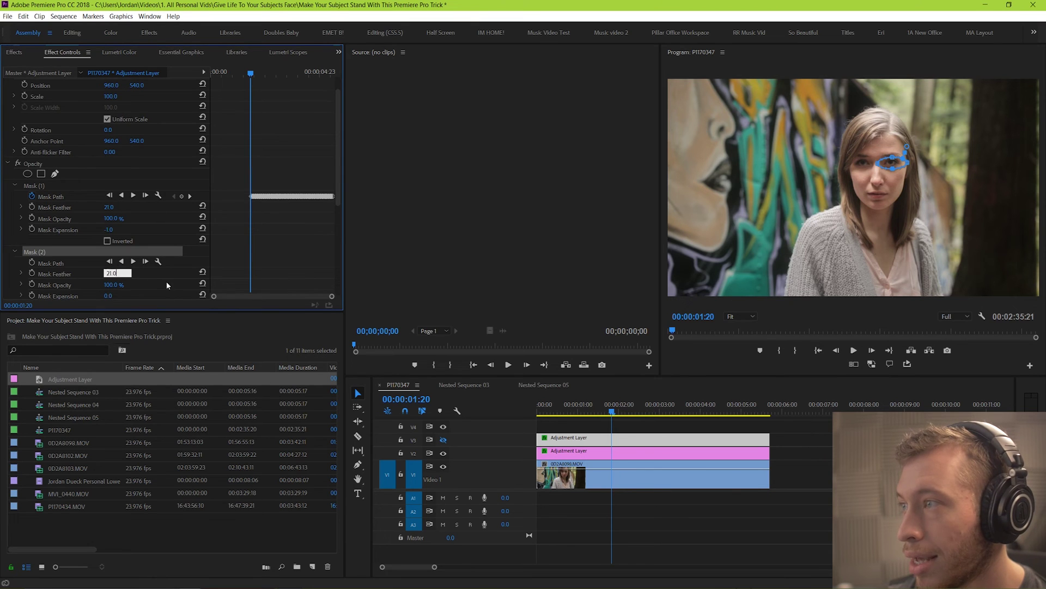
left_click(107, 295)
type("-1.0")
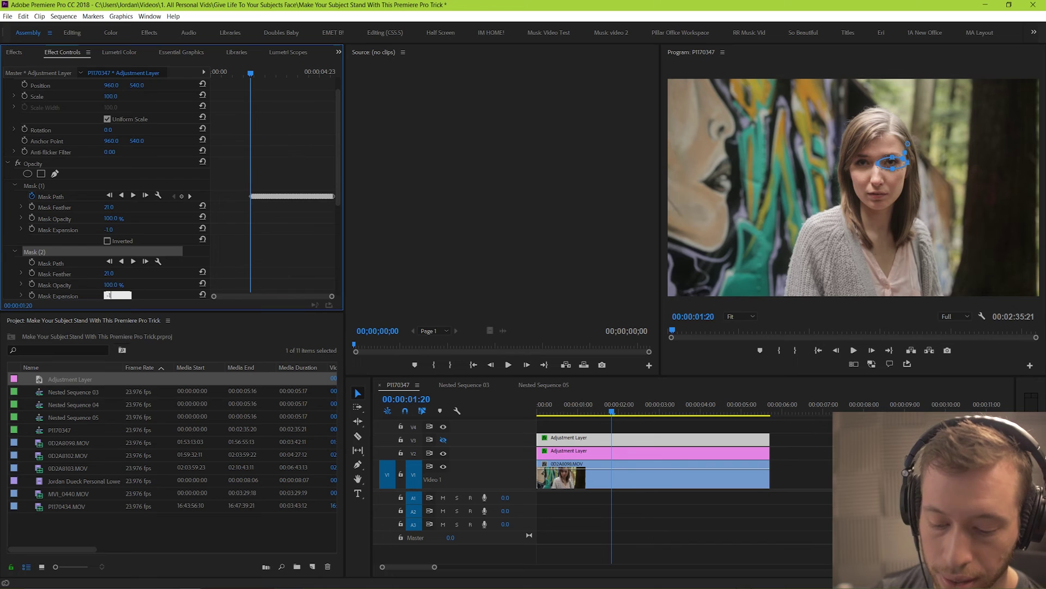
key("Return")
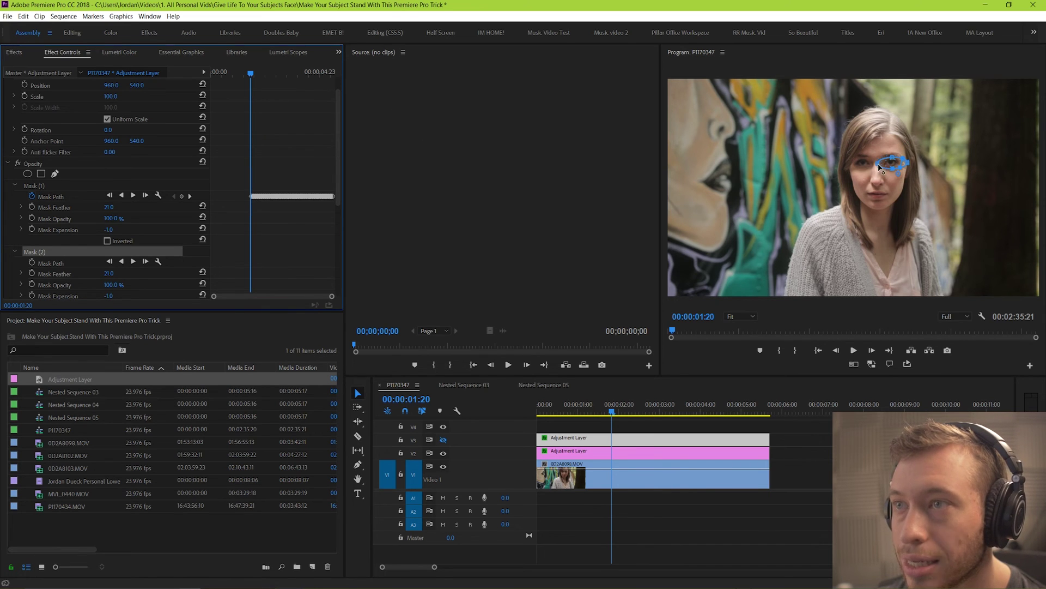
left_click(884, 166)
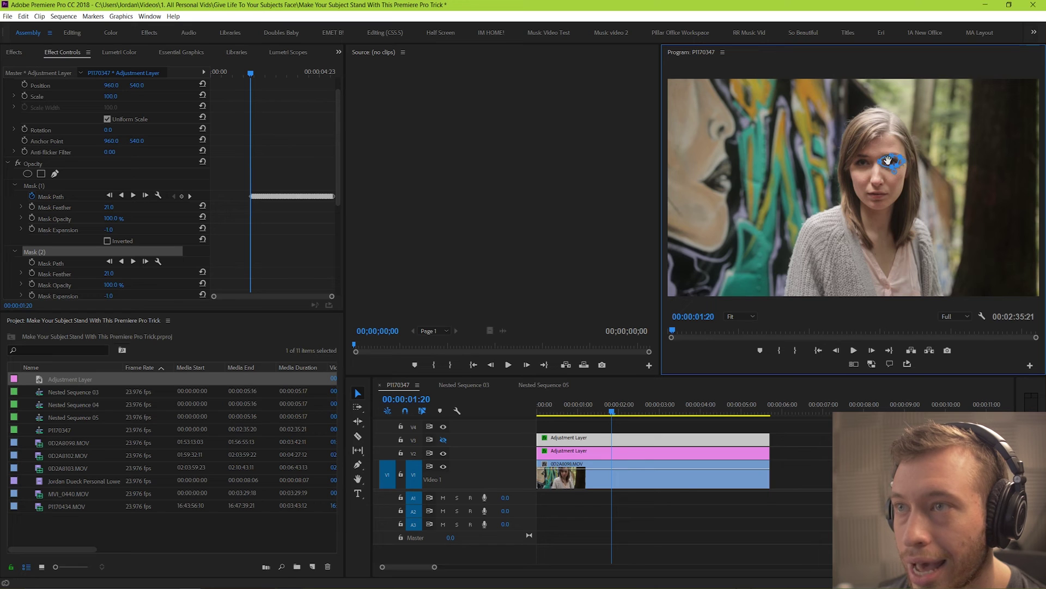
Step: Check the tracking method of both V3 eye masks, and track Mask (2) forward from 00:00:01:20 to the end of the clip
left_click(801, 474)
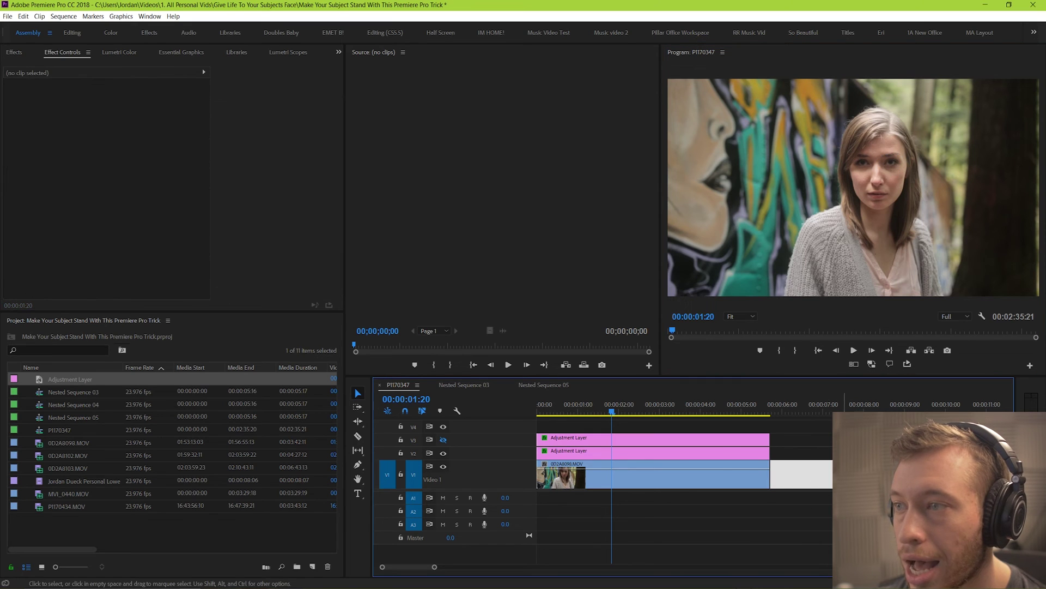
left_click(713, 438)
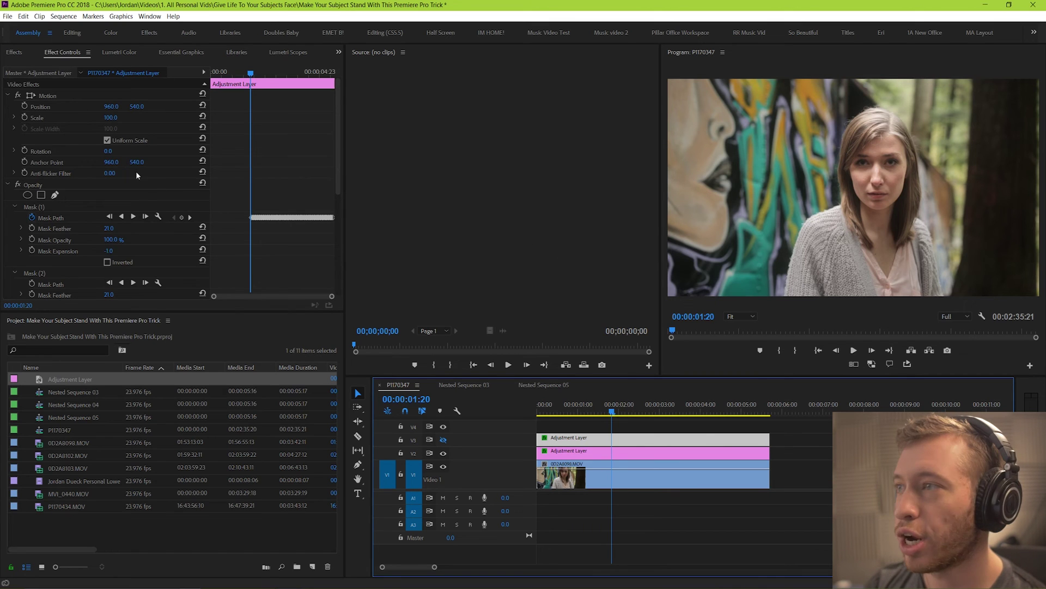
left_click(158, 217)
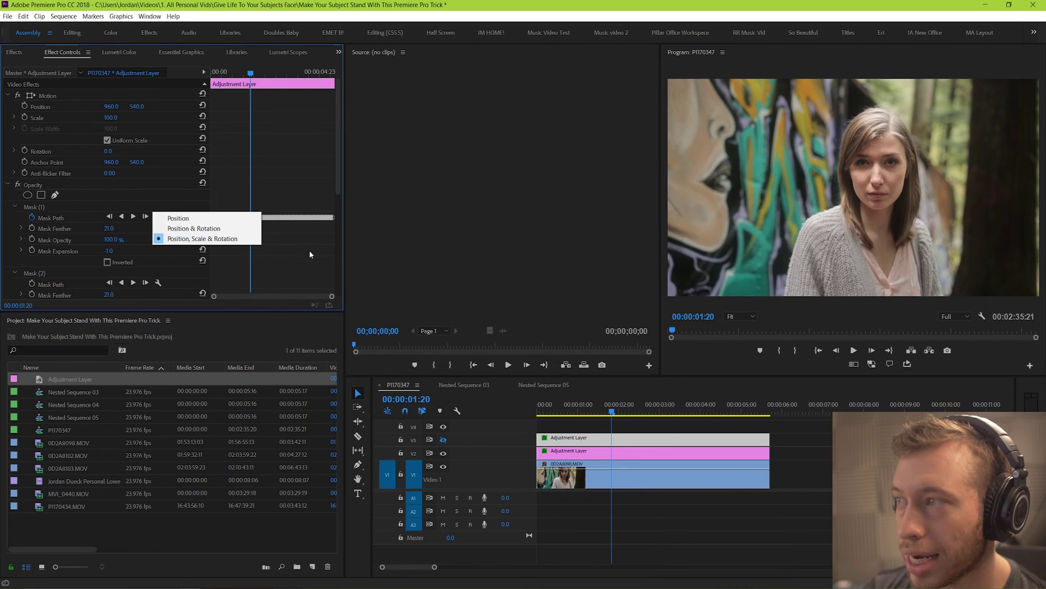
left_click(308, 273)
left_click(158, 283)
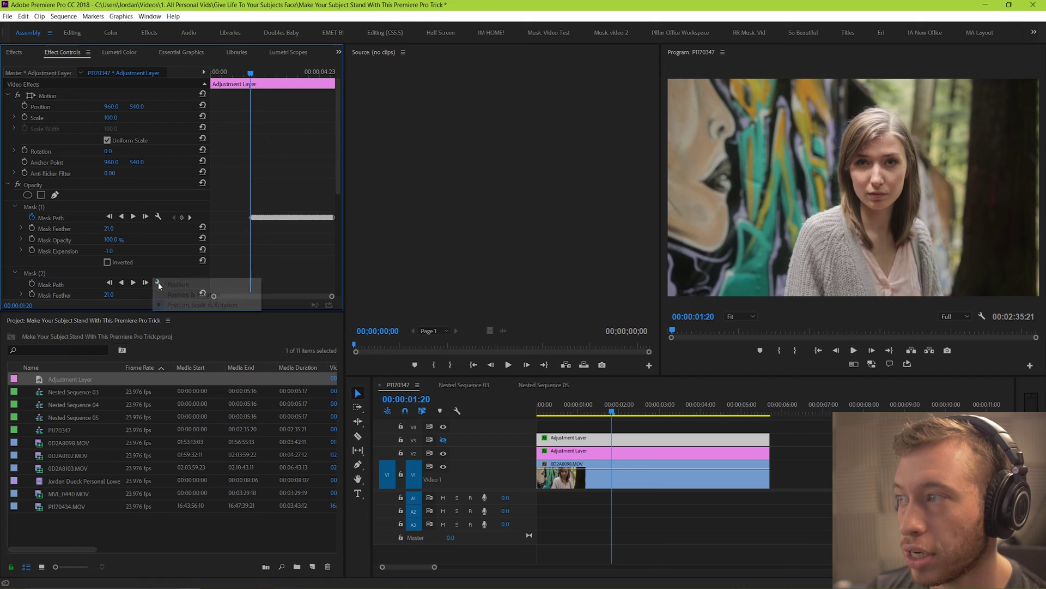
left_click(282, 254)
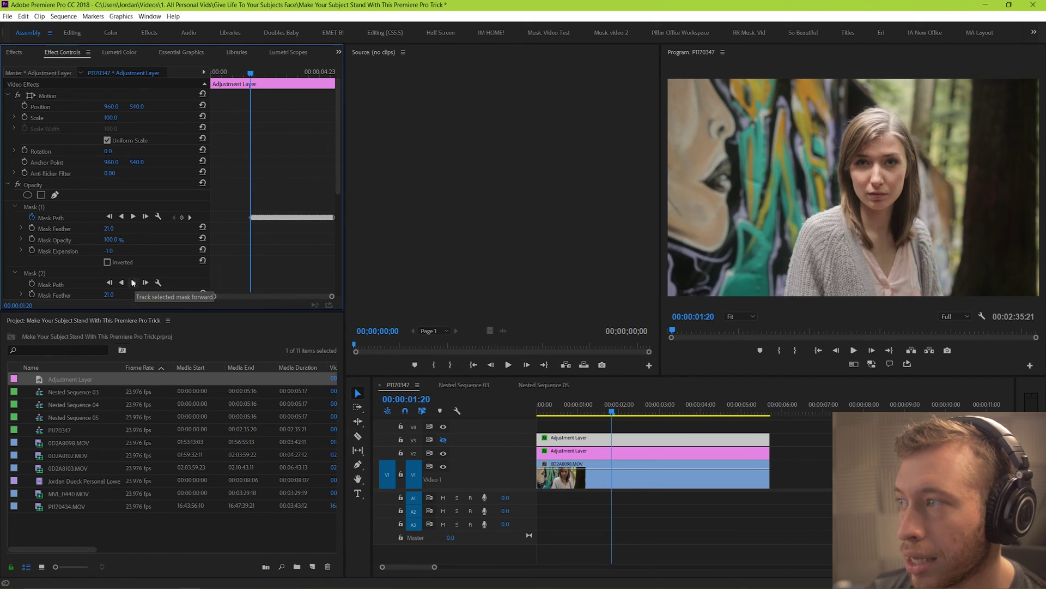
left_click(36, 274)
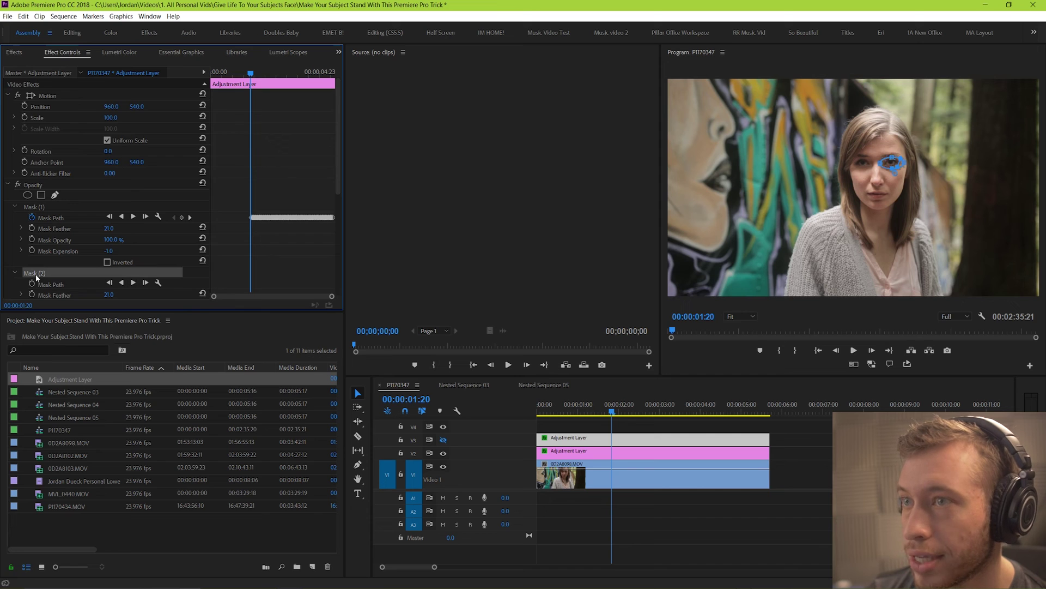
left_click(134, 283)
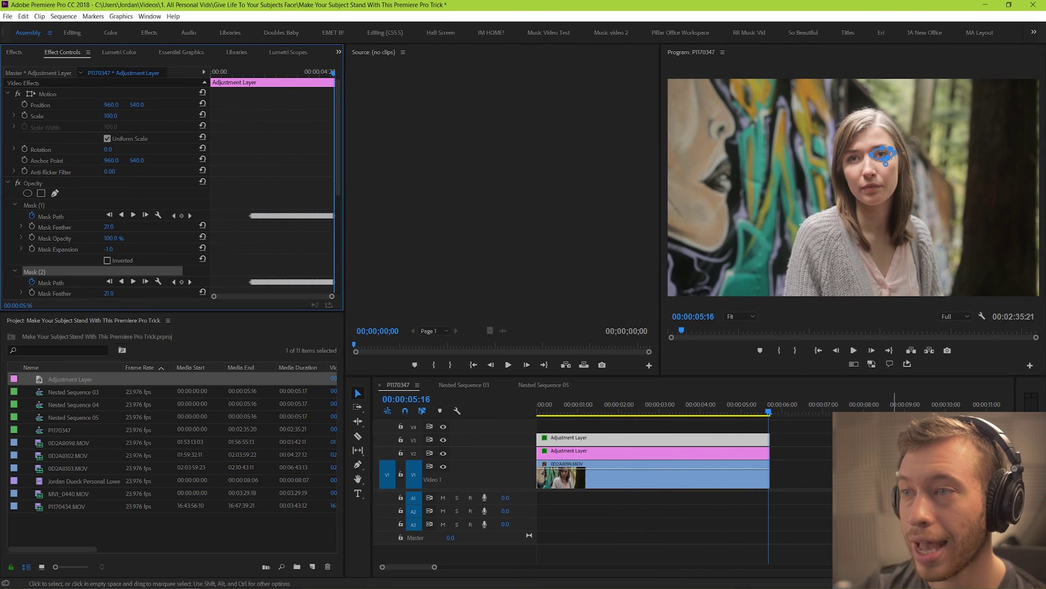
Step: Play part of the tracked clip, then compare the face at 00:00:03:11 with the V2 track hidden and shown
left_click_drag(697, 410, 615, 409)
key("space")
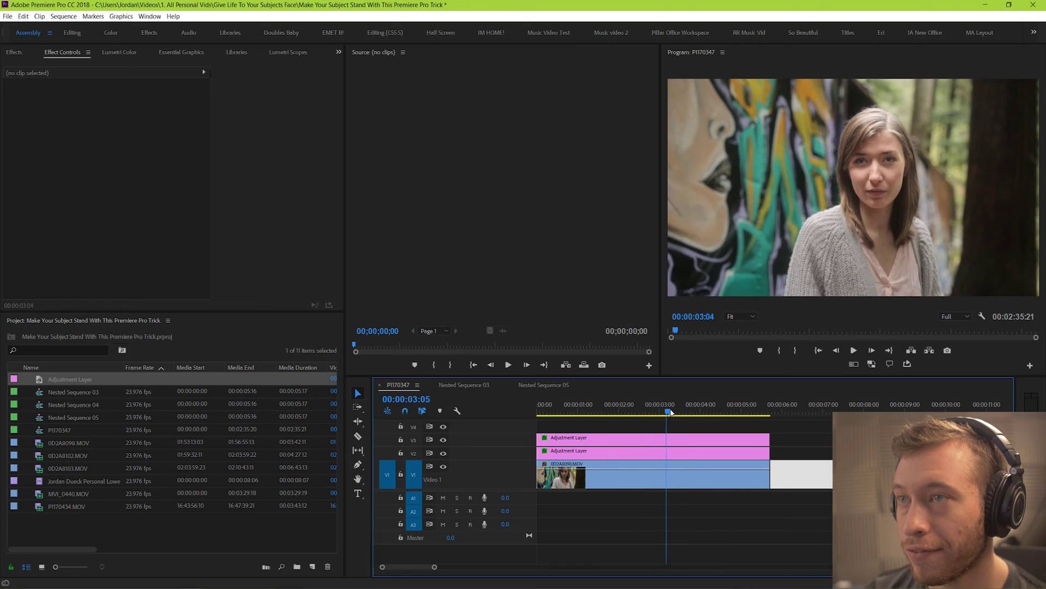
left_click(443, 453)
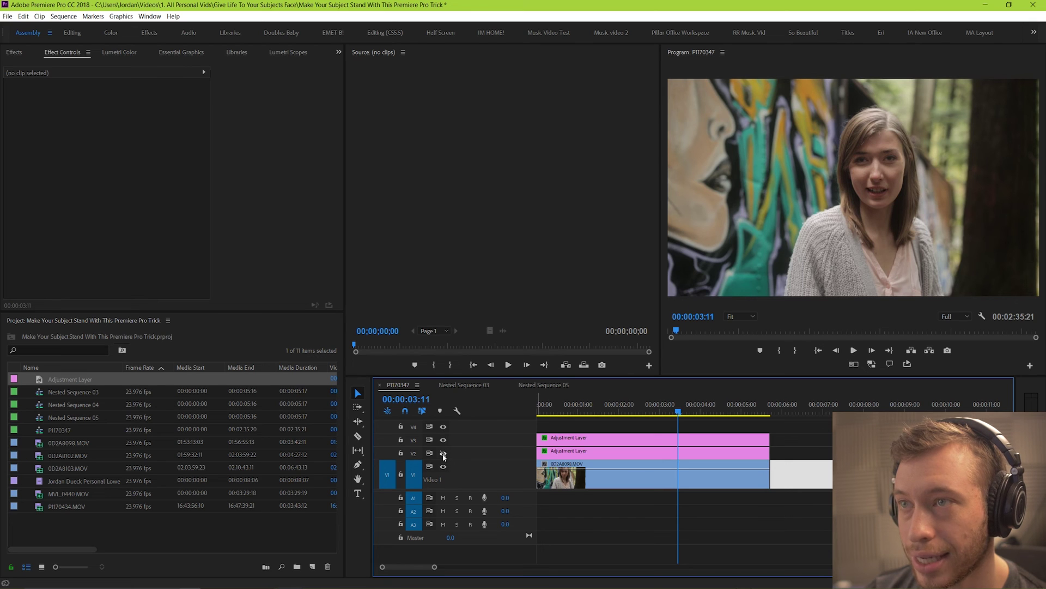
left_click(443, 454)
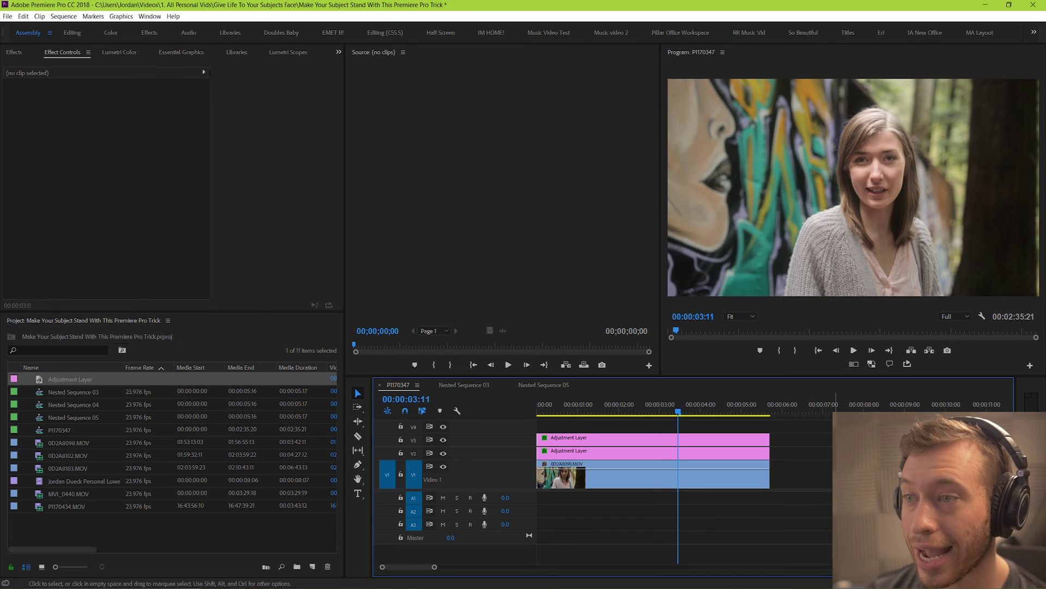
Step: Play the brightened clip from the start in full-screen view, and return to the normal workspace
key("minus")
key("Home")
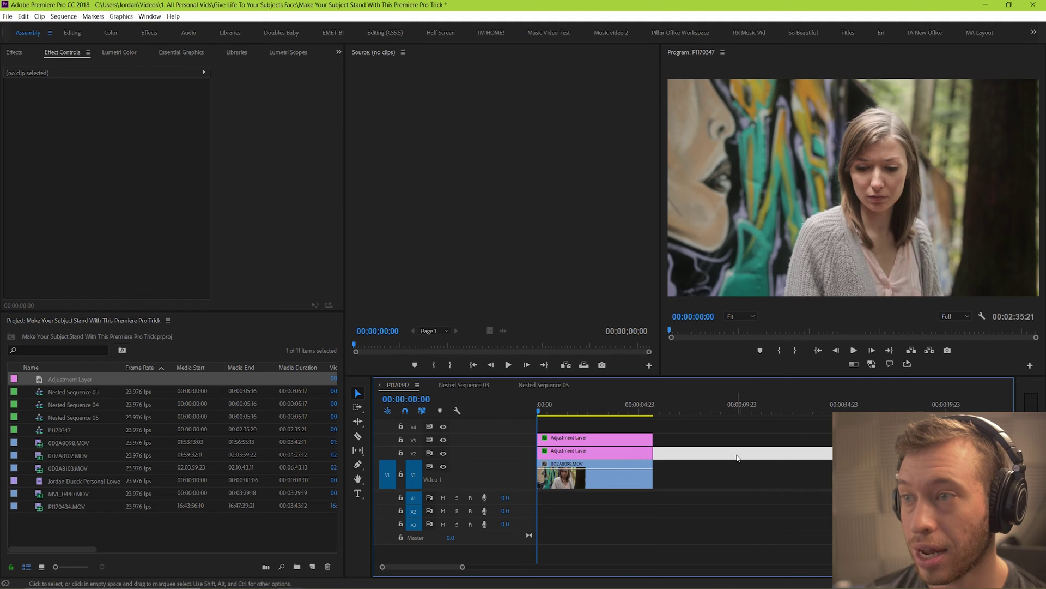
key("space")
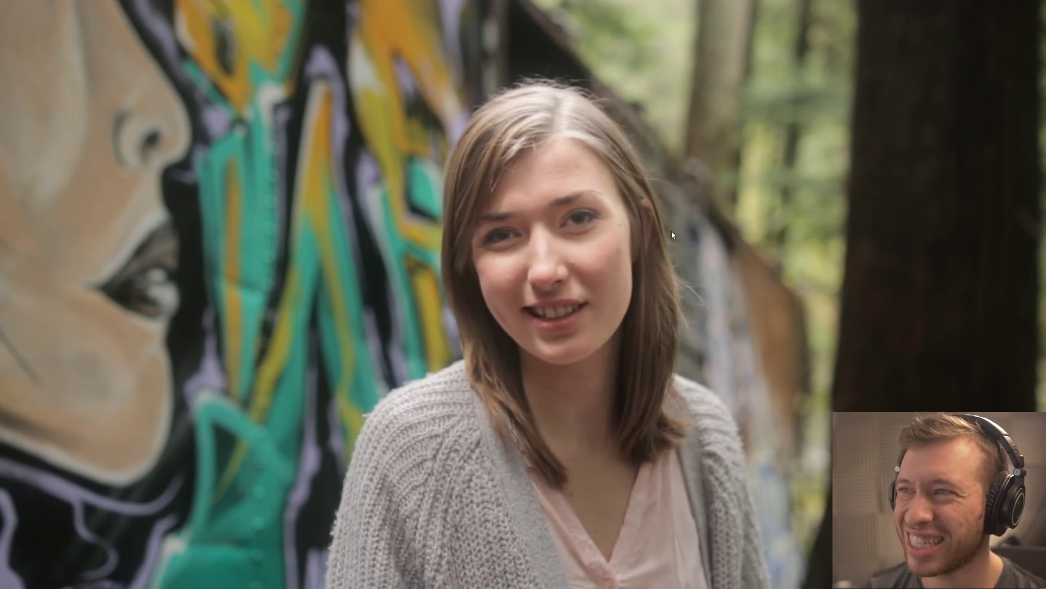
key("Escape")
key("grave")
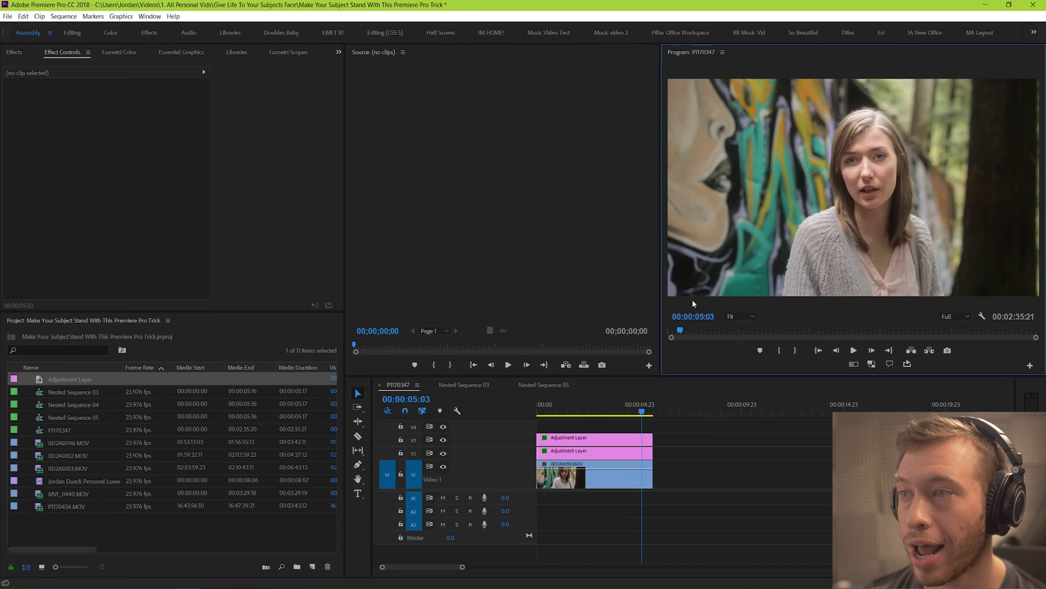
Step: Go to the side-by-side comparison near 00:00:42:20, open Nested Sequence 05 and select its adjustment layer to inspect the mask
key("backslash")
left_click(774, 412)
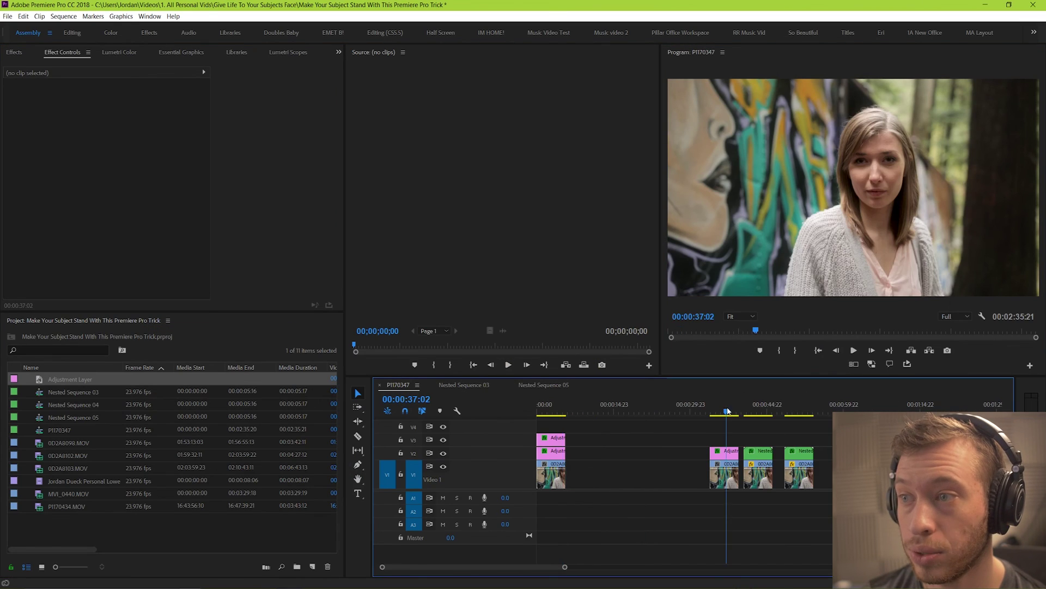
key("backslash")
key("minus")
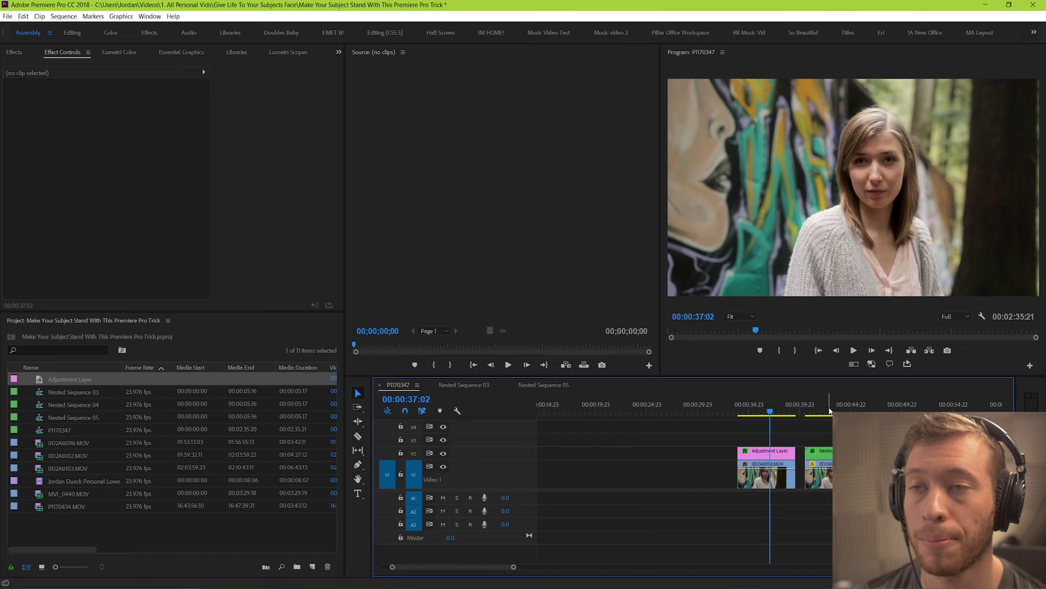
left_click(829, 413)
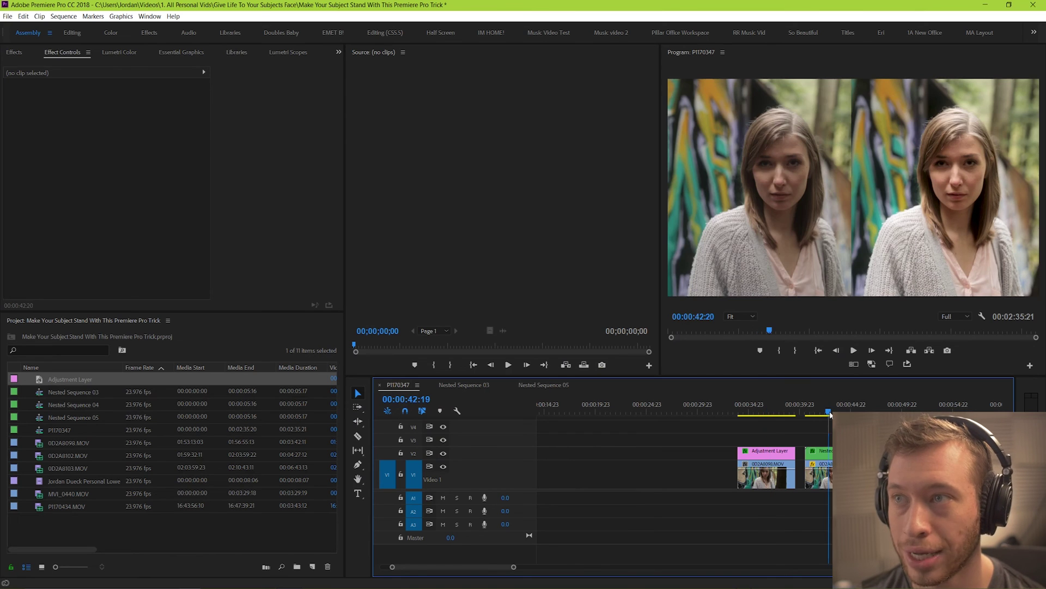
double_click(826, 454)
left_click(588, 456)
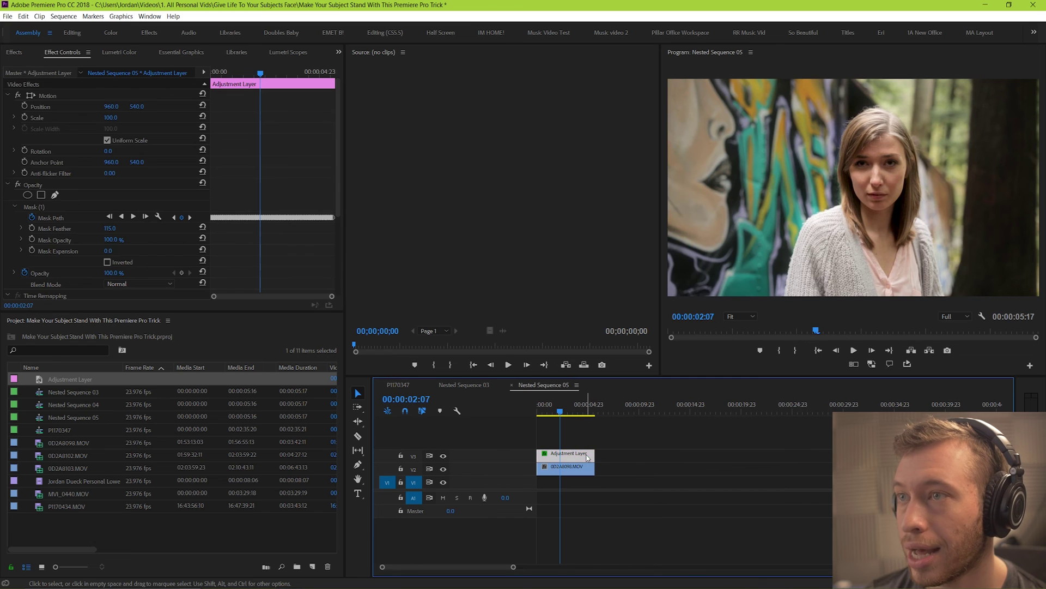
Step: Show the Mask (1) outline in Nested Sequence 05, then return to sequence P1170347 and view its side-by-side comparison full screen
left_click(33, 207)
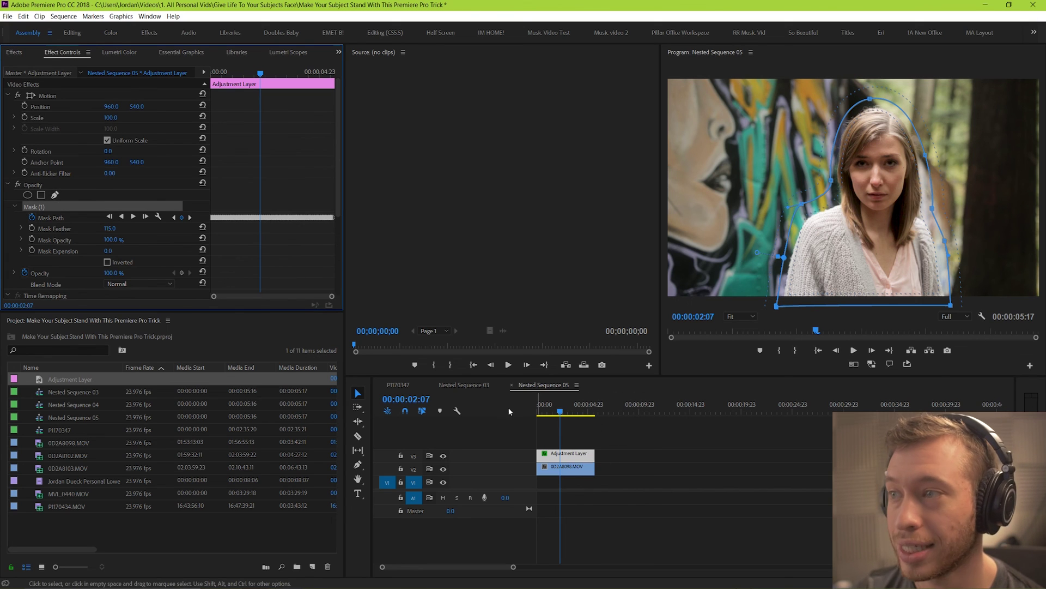
left_click(423, 385)
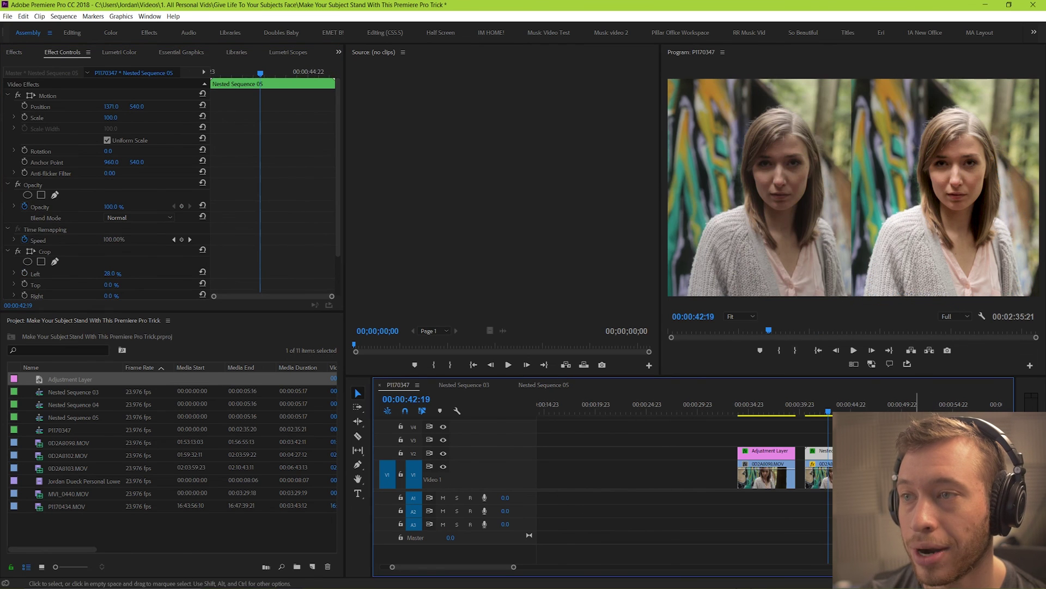
key("grave")
key("ctrl+grave")
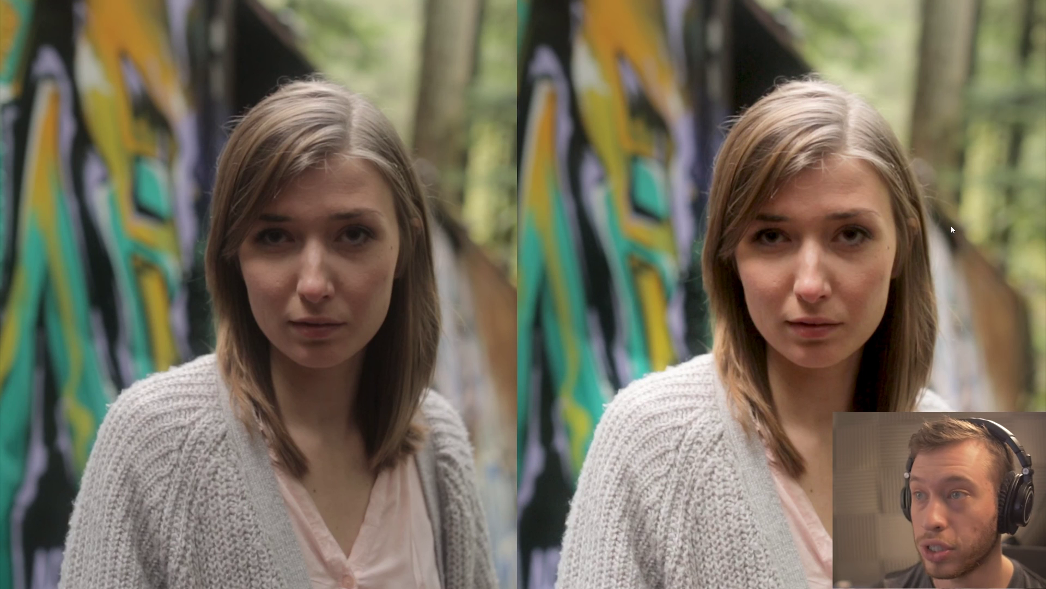
key("ctrl+grave")
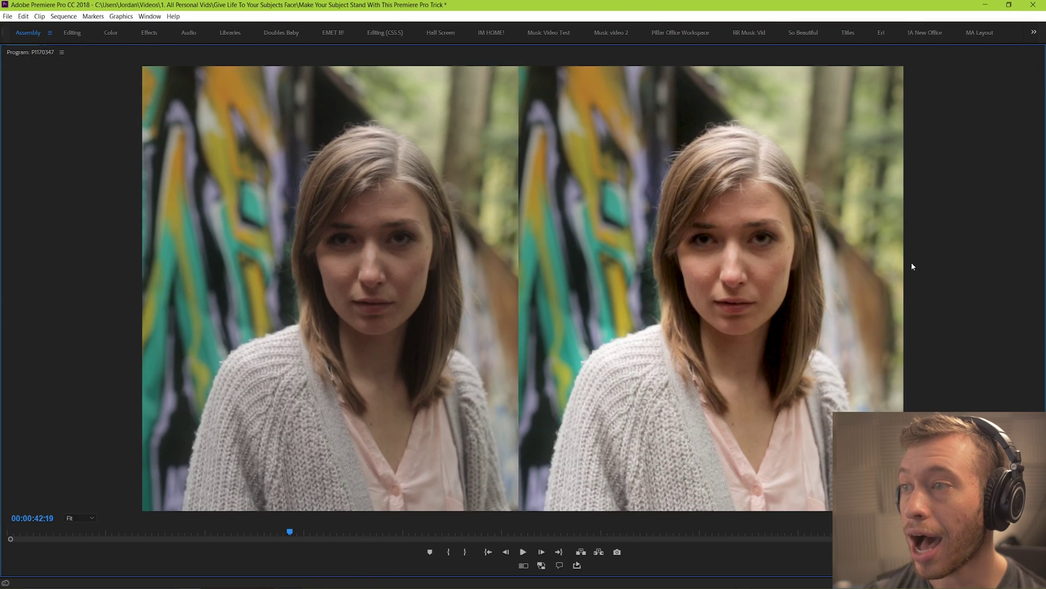
key("grave")
left_click(737, 428)
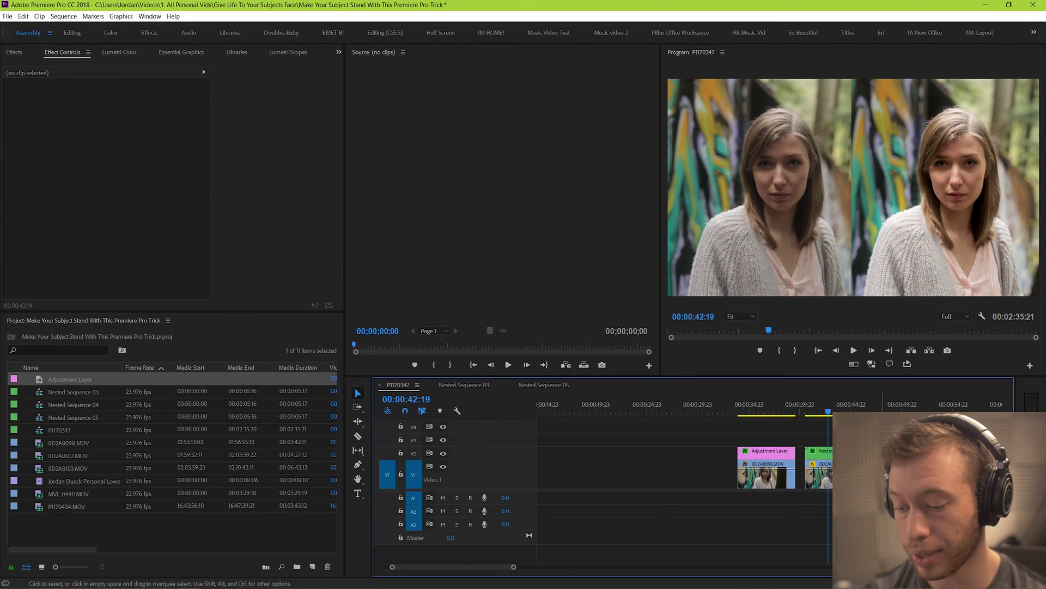
Step: Go to the start of sequence P1170347 and compare the woman's shot with the V3 and V2 adjustment tracks hidden and shown
key("backslash")
key("Home")
key("equal")
key("equal")
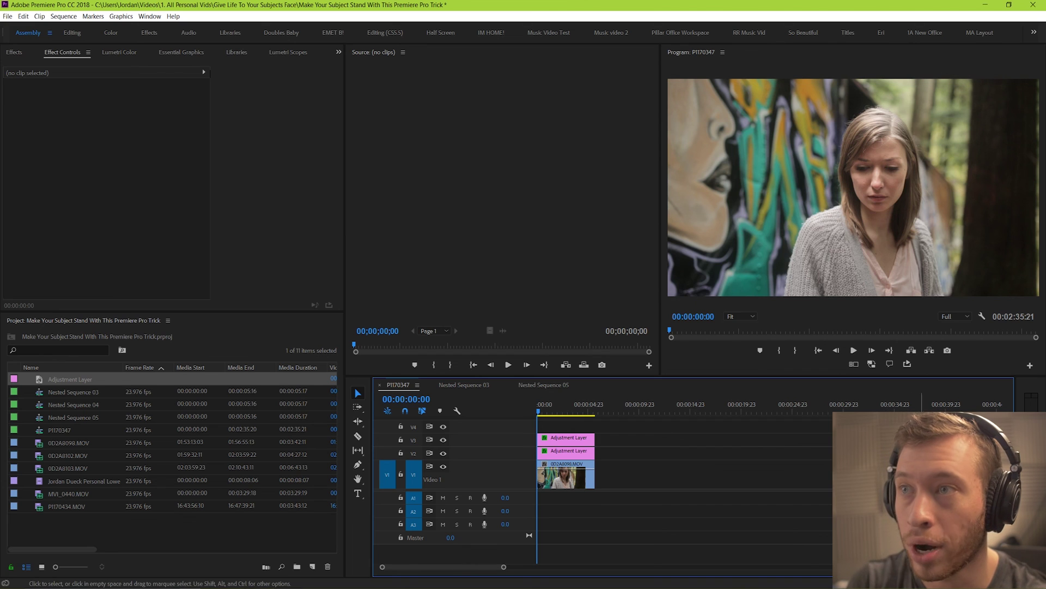
left_click(443, 439)
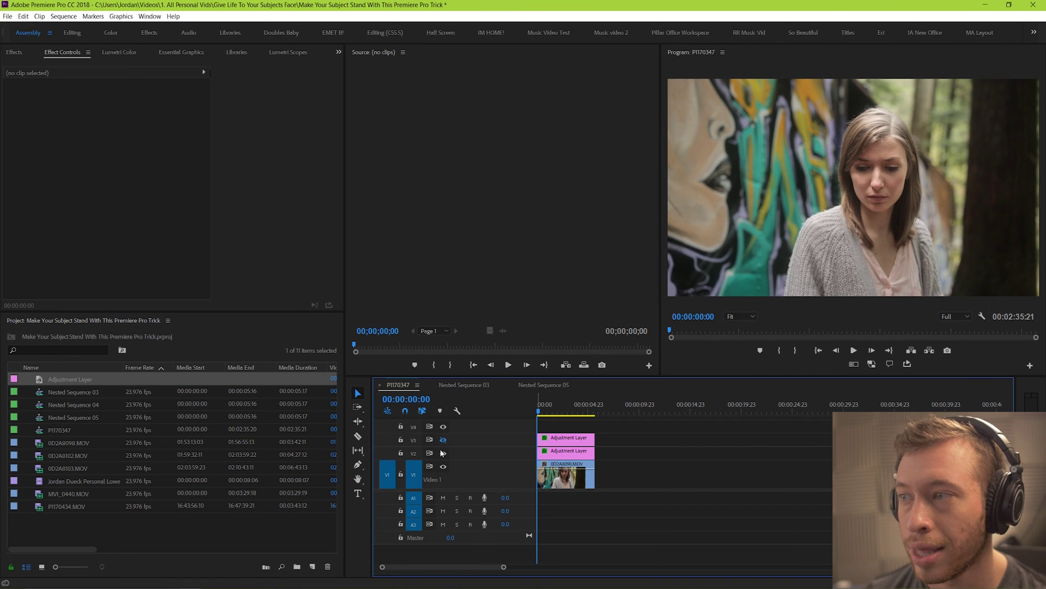
left_click(443, 453)
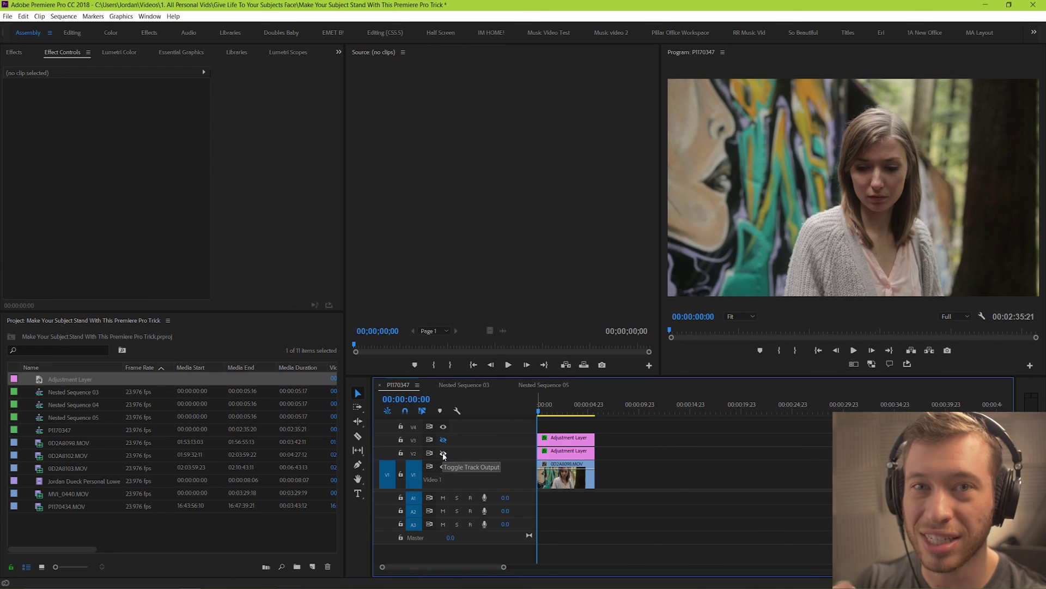
left_click(443, 453)
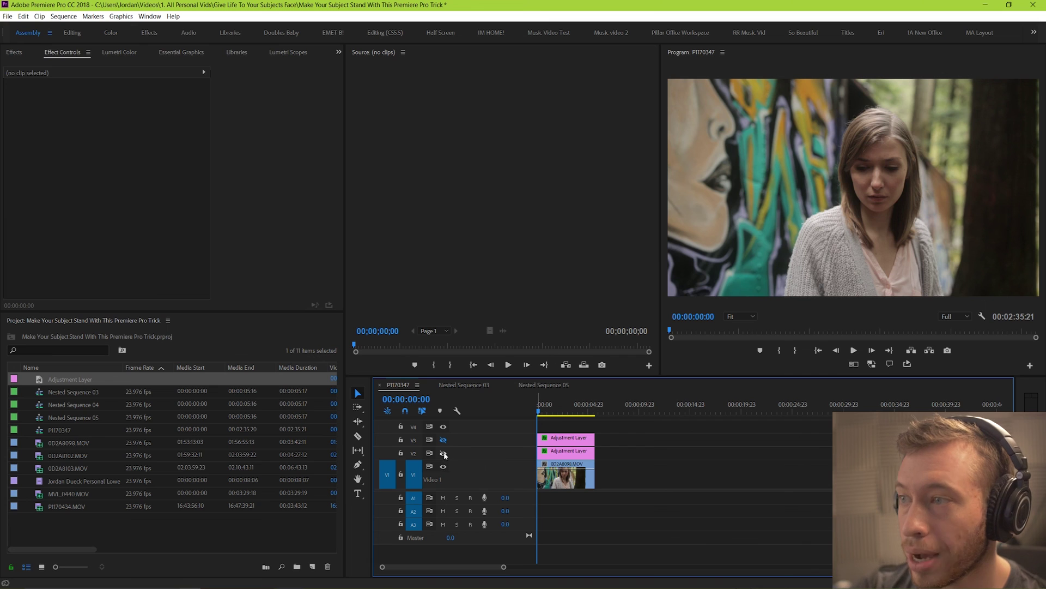
left_click(443, 439)
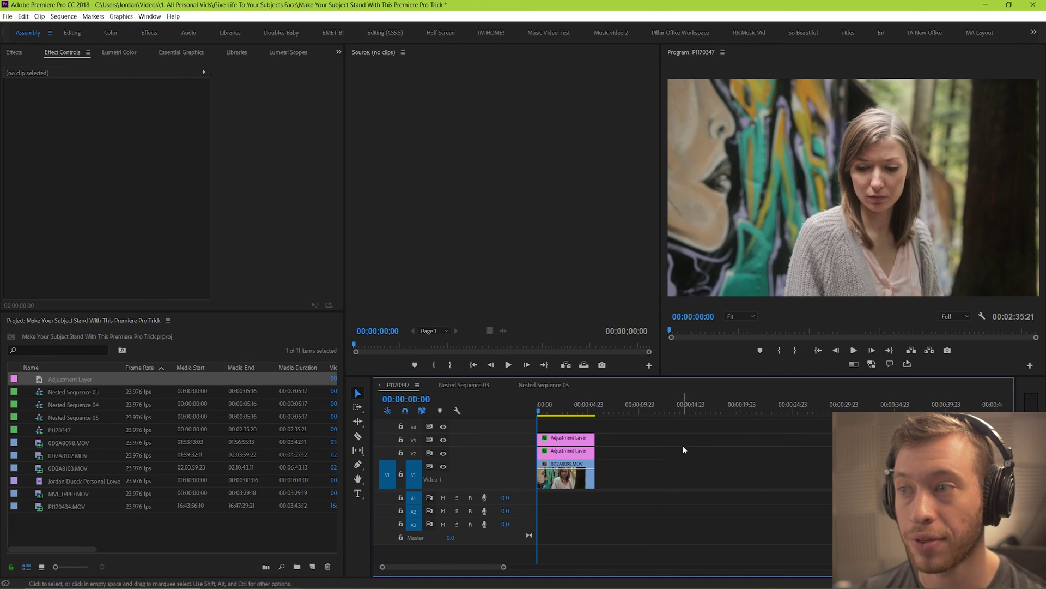
left_click(708, 457)
left_click(710, 455)
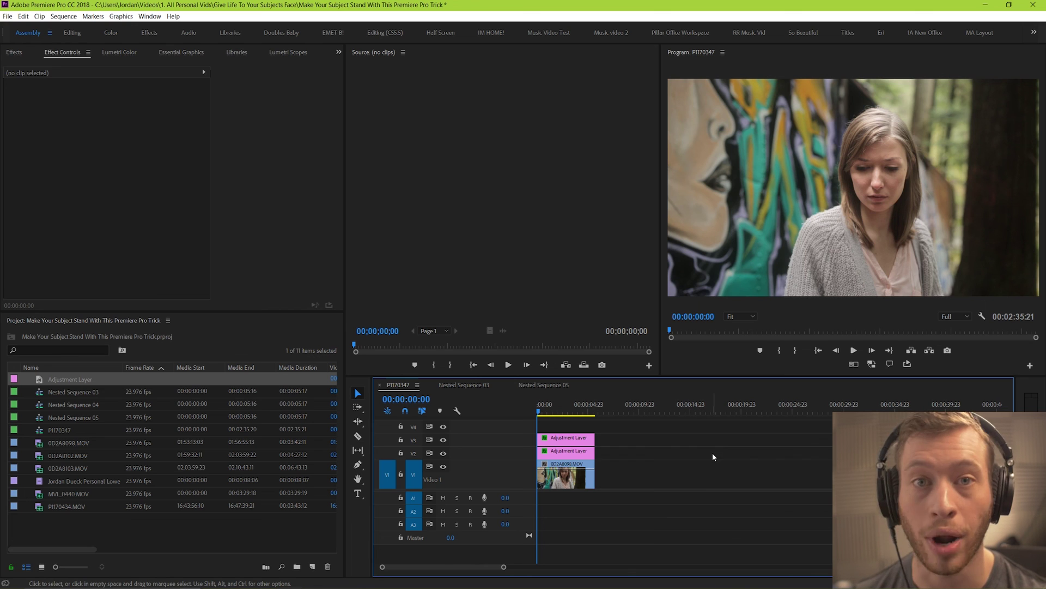